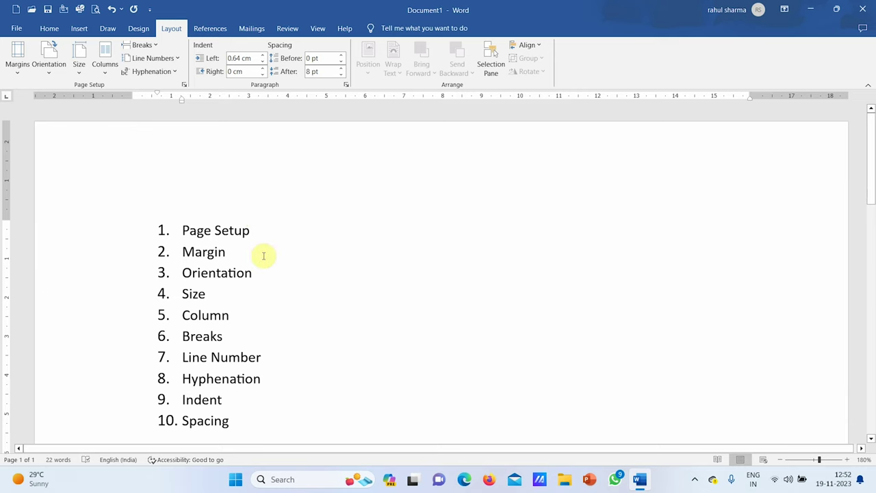
Step: Start a new document and generate sample paragraphs with =rand()
{"action": "key", "text": "ctrl+n"}
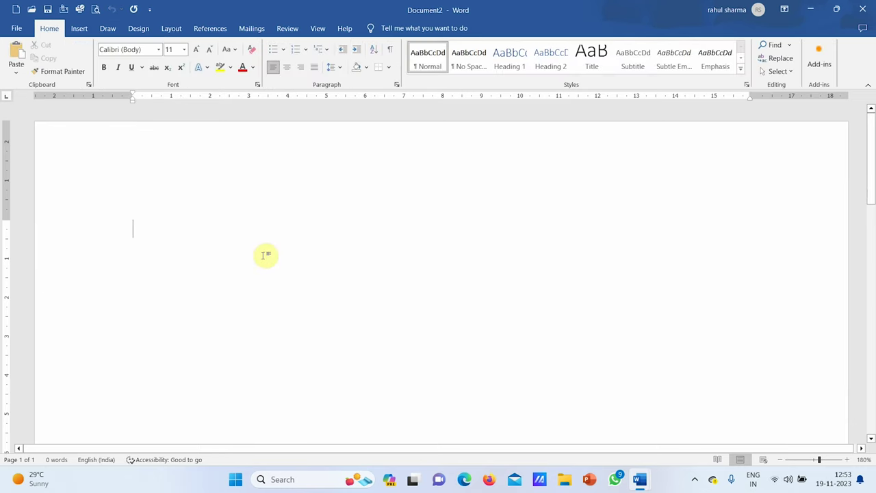
{"action": "type", "text": "=ra"}
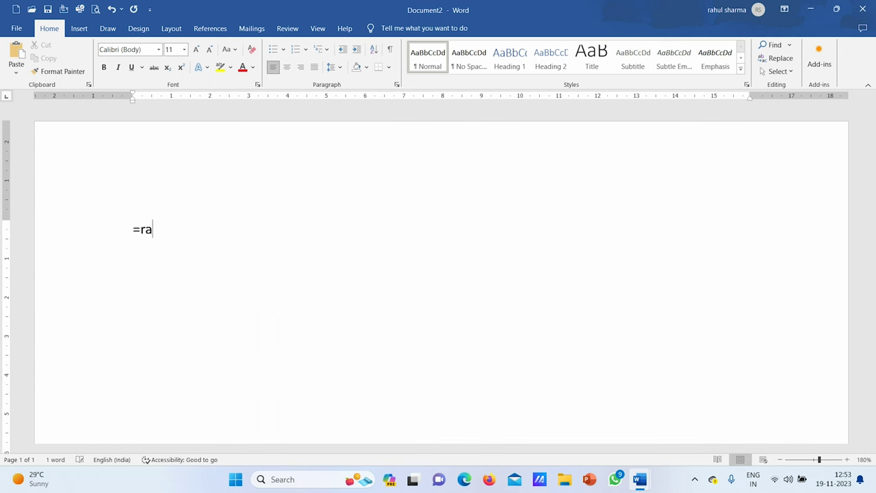
{"action": "type", "text": "nd()"}
{"action": "key", "text": "Return"}
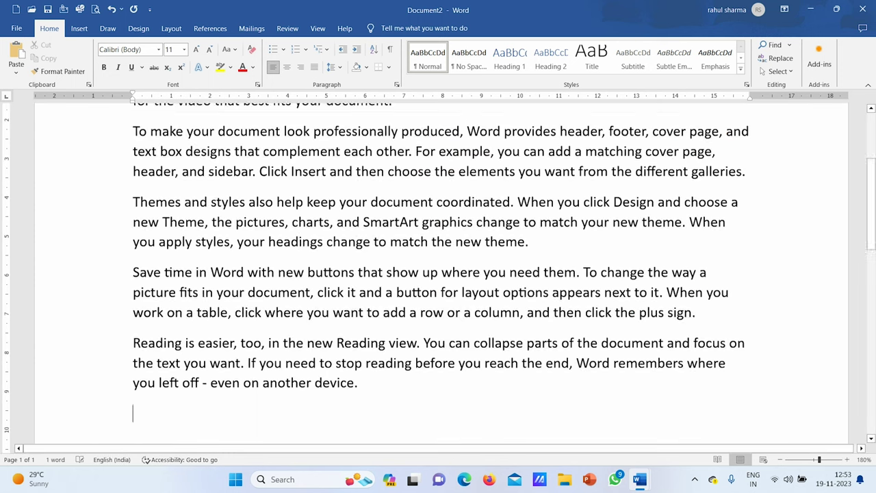
{"action": "scroll", "coordinate": [283, 299], "scroll_direction": "up", "scroll_amount": 3}
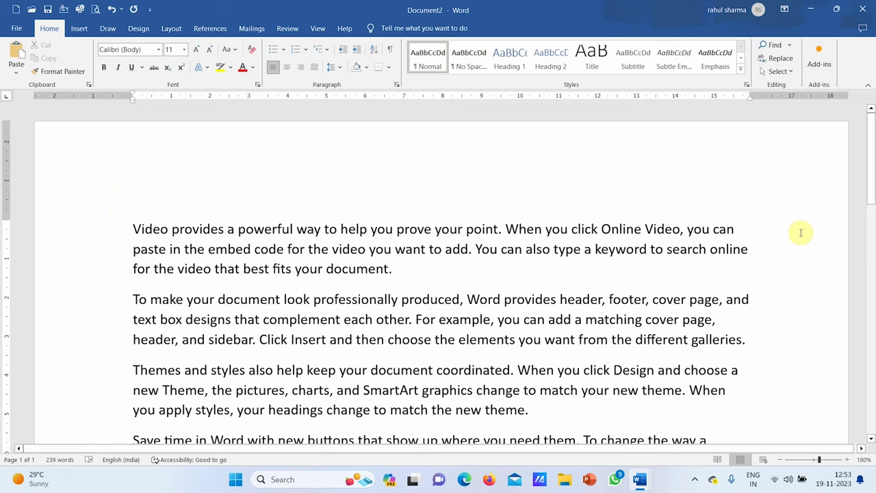
{"action": "scroll", "coordinate": [795, 325], "scroll_direction": "down", "scroll_amount": 2}
{"action": "scroll", "coordinate": [794, 325], "scroll_direction": "down", "scroll_amount": 3}
{"action": "scroll", "coordinate": [794, 325], "scroll_direction": "down", "scroll_amount": 5}
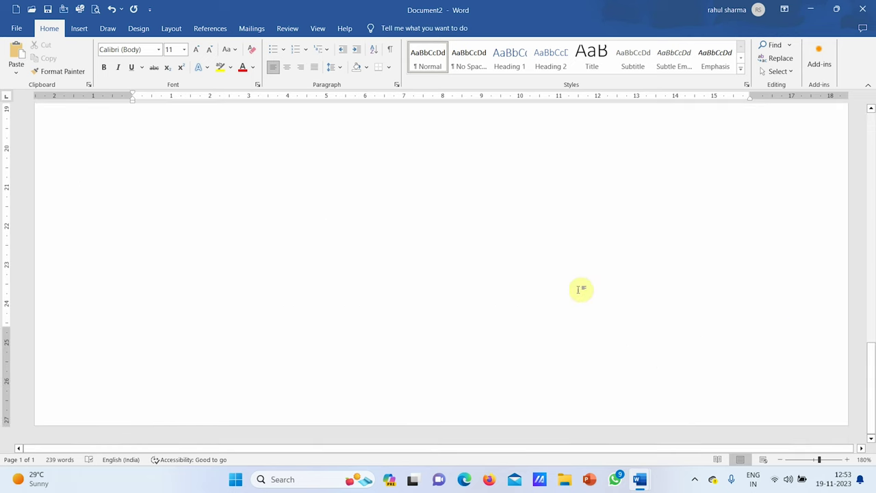
{"action": "scroll", "coordinate": [575, 281], "scroll_direction": "up", "scroll_amount": 5}
{"action": "scroll", "coordinate": [569, 272], "scroll_direction": "up", "scroll_amount": 5}
{"action": "scroll", "coordinate": [440, 228], "scroll_direction": "up", "scroll_amount": 1}
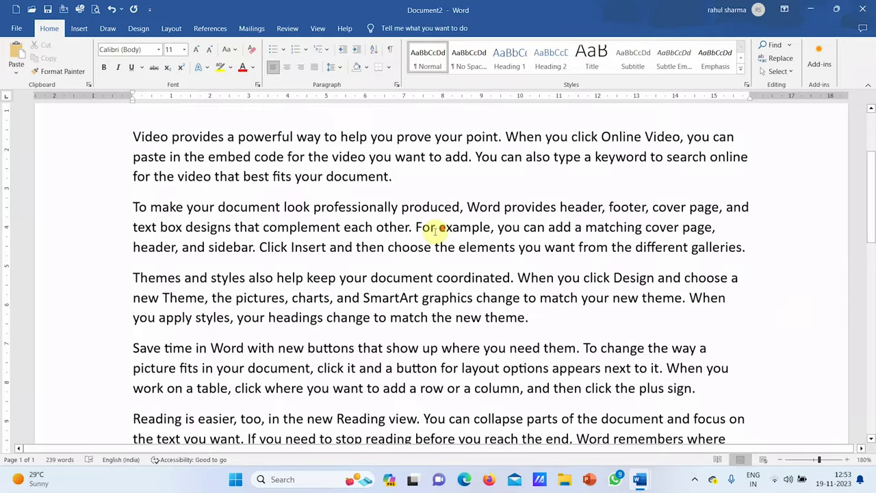
{"action": "scroll", "coordinate": [409, 347], "scroll_direction": "down", "scroll_amount": 1}
{"action": "scroll", "coordinate": [409, 347], "scroll_direction": "down", "scroll_amount": 1}
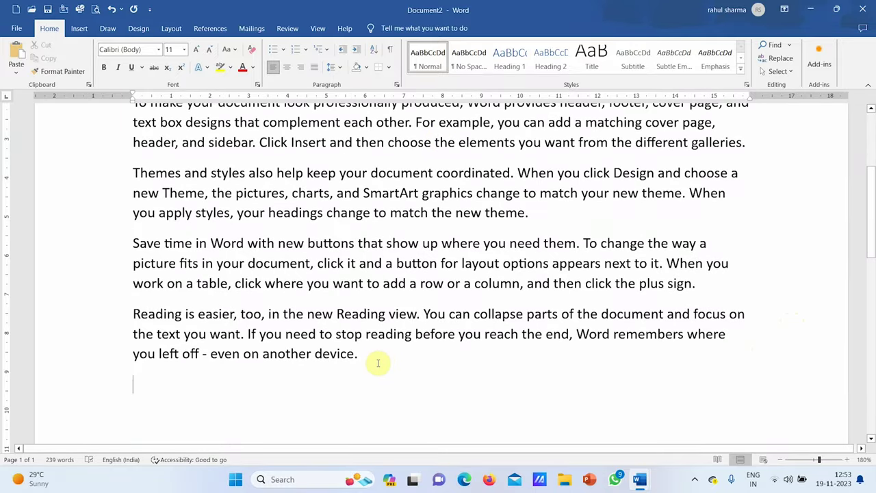
Step: Add another batch of =rand() sample paragraphs and zoom out
{"action": "type", "text": "Video provides a powerful way to help you prove your point. When you click Online Video, you can paste in the embed code for the video you want to add. You can also type a keyword to search online for the video that best fits your document. To make your document look professionally produced, Word provides header, footer, cover page, and text box designs that complement each other. For example, you can add a matching cover page, header, and sidebar. Click Insert and then choose the elements you want from the different galleries. Themes and styles also help keep your document coordinated. When you click Design and choose a new Theme, the pictures, charts, and SmartArt graphics change to match your new theme. When you apply styles, your headings change to match the new theme. Save time in Word with new buttons that show up where you need them. To change the way a picture fits in your document, click it and a button for layout options appears next to it. When you work on a table, click where you want to add a row or a column, and then click the plus sign. Reading is easier, too, in the new Reading view. You can collapse parts of the document and focus on the text you want. If you need to stop reading before you reach the end, Word remembers where you left off - even on another device."}
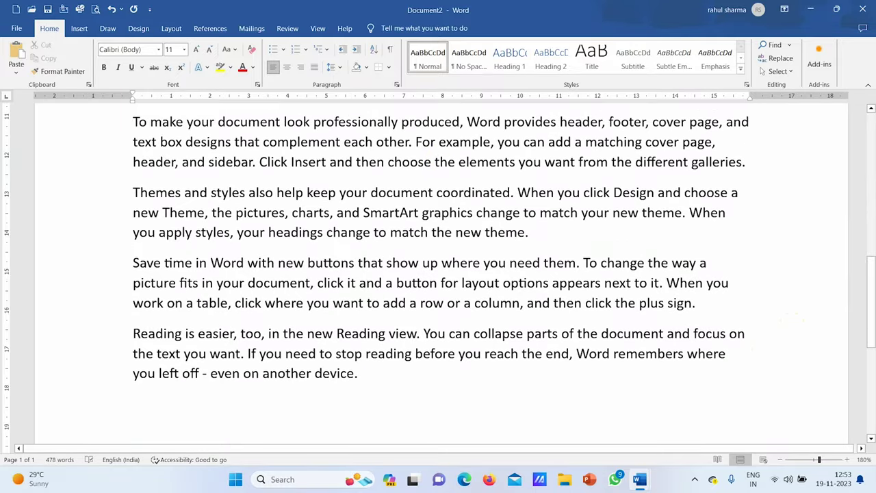
{"action": "type", "text": "=rand"}
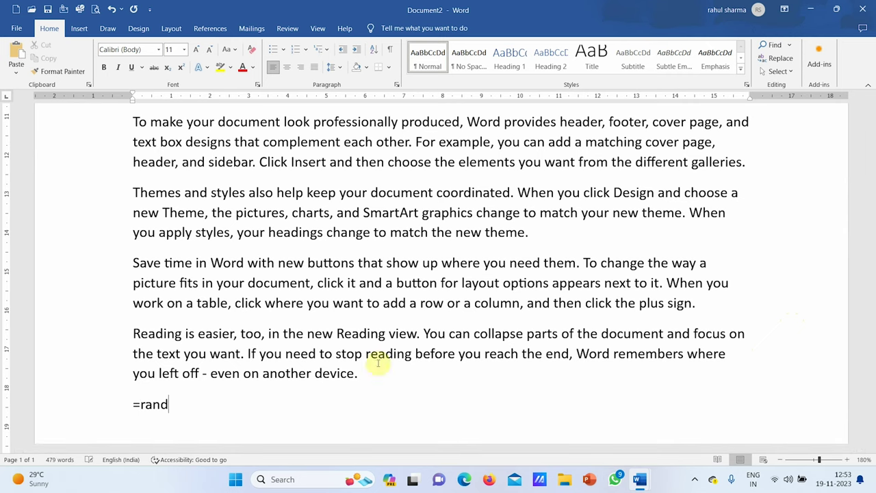
{"action": "type", "text": "()"}
{"action": "key", "text": "Return"}
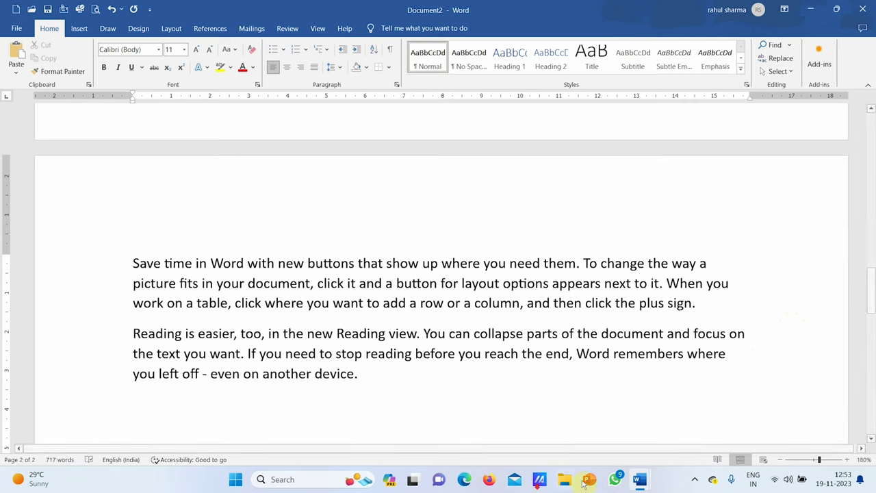
{"action": "left_click", "coordinate": [780, 460]}
{"action": "left_click", "coordinate": [780, 460]}
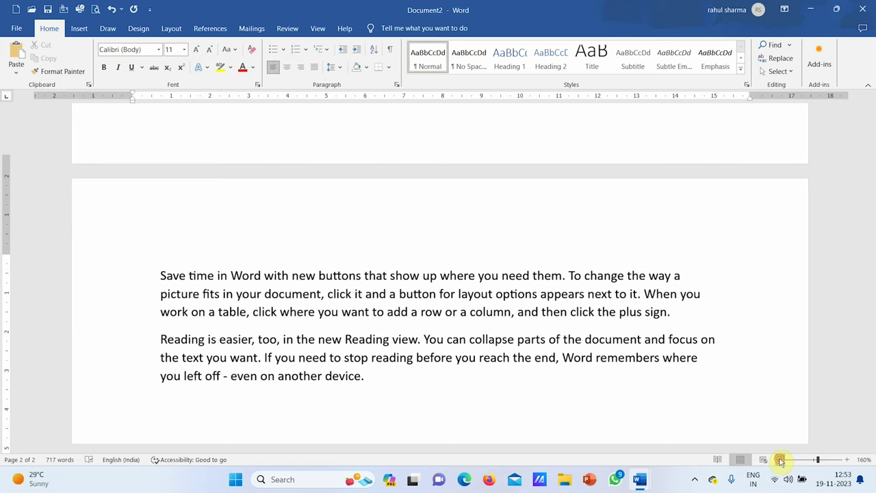
{"action": "left_click", "coordinate": [780, 460]}
{"action": "left_click", "coordinate": [780, 460]}
{"action": "left_click", "coordinate": [780, 460]}
{"action": "left_click", "coordinate": [780, 459]}
Step: Zoom out further, switch to One Page view, then bring up the Layout settings
{"action": "left_click", "coordinate": [780, 460]}
{"action": "left_click", "coordinate": [781, 459]}
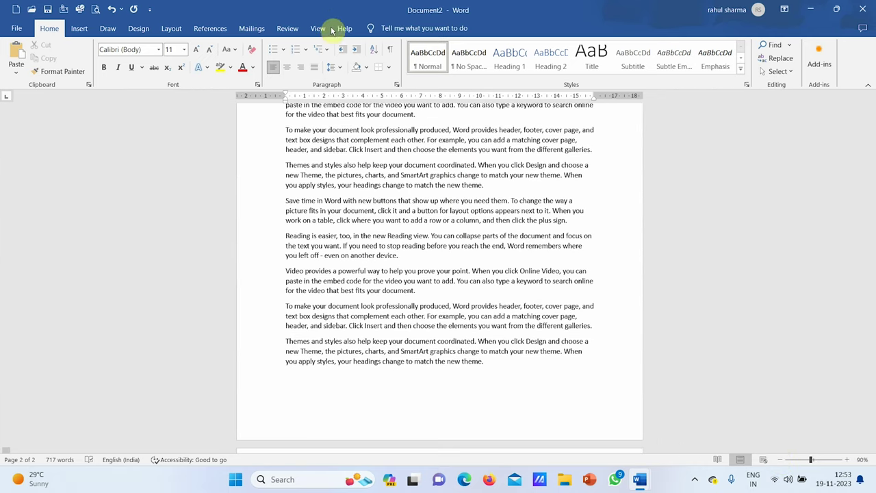
{"action": "left_click", "coordinate": [318, 28]}
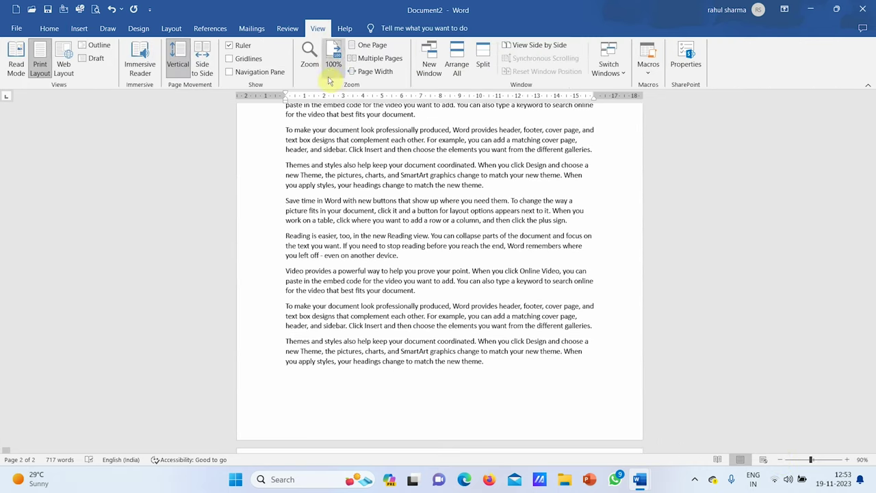
{"action": "left_click", "coordinate": [371, 44]}
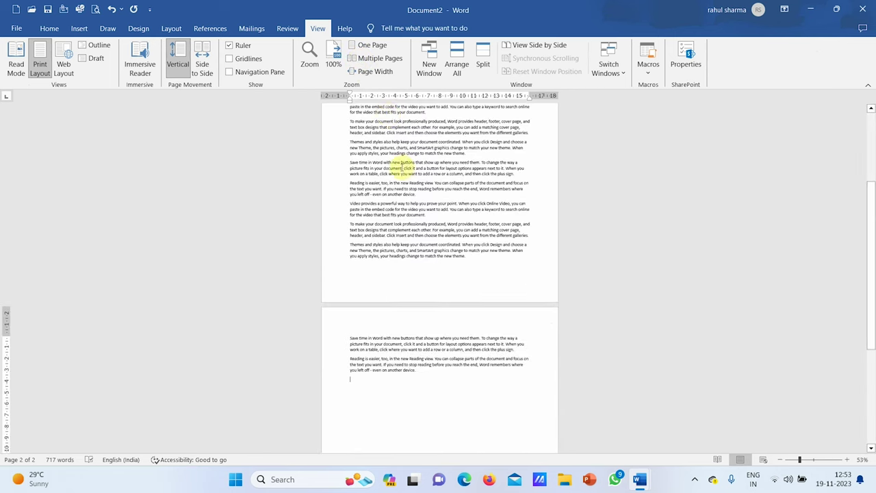
{"action": "scroll", "coordinate": [397, 178], "scroll_direction": "up", "scroll_amount": 1}
{"action": "scroll", "coordinate": [396, 189], "scroll_direction": "up", "scroll_amount": 2}
{"action": "scroll", "coordinate": [396, 188], "scroll_direction": "up", "scroll_amount": 1}
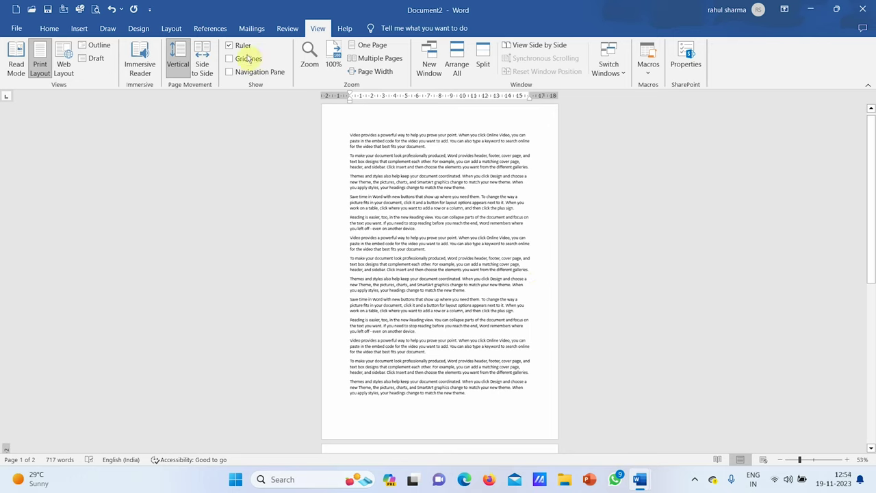
{"action": "left_click", "coordinate": [171, 28]}
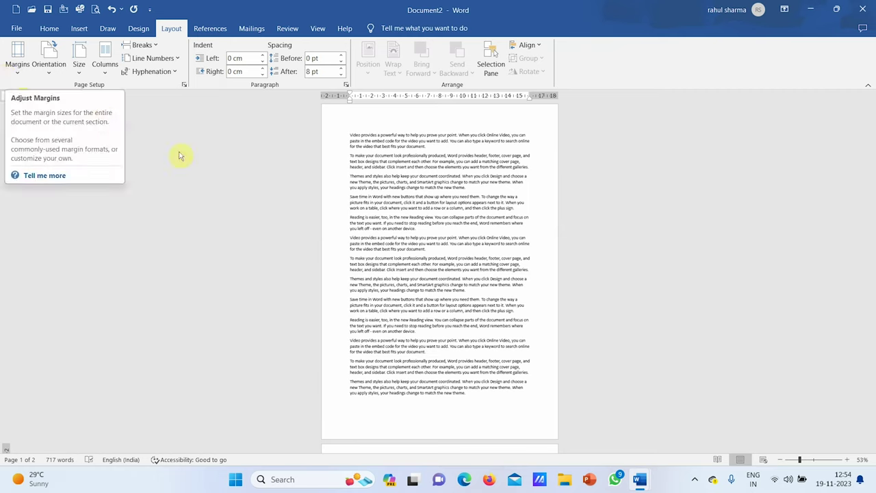
Step: Select all the text and apply the Wide margins preset (5.08 cm left and right)
{"action": "key", "text": "ctrl+a"}
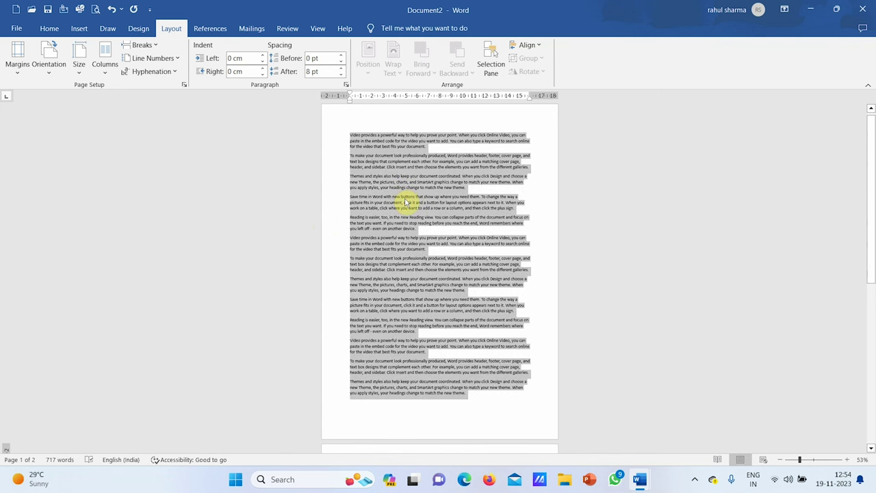
{"action": "left_click", "coordinate": [20, 75]}
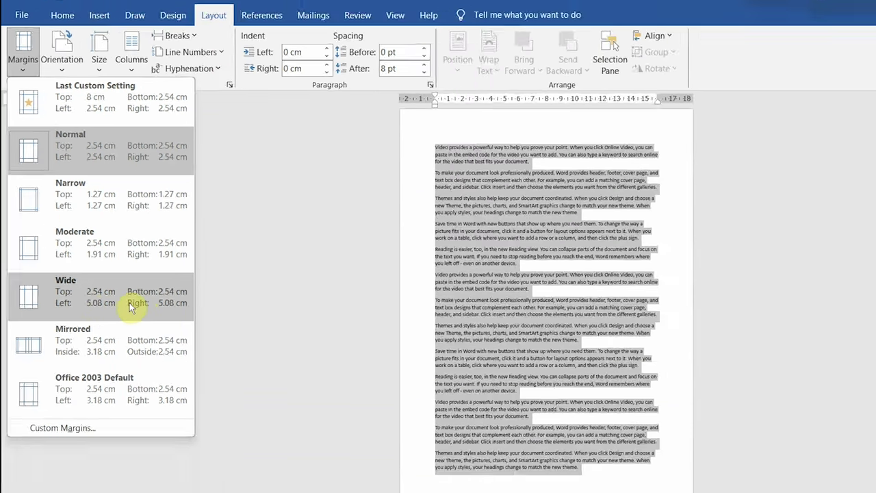
{"action": "left_click", "coordinate": [161, 354]}
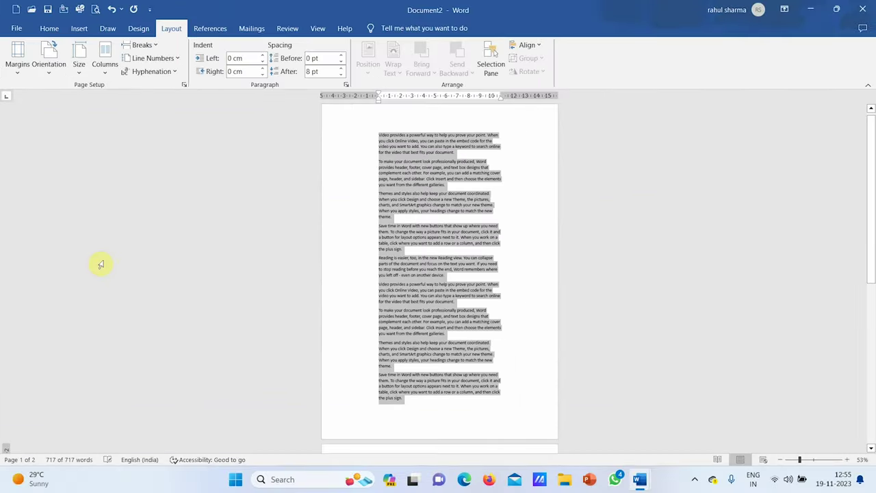
Step: Reselect all the text and apply the Narrow margins preset
{"action": "left_click", "coordinate": [437, 255]}
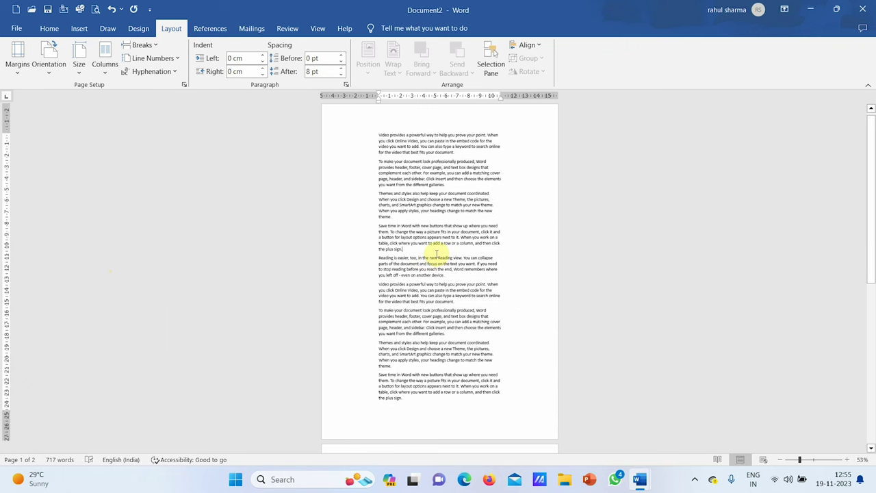
{"action": "key", "text": "ctrl+a"}
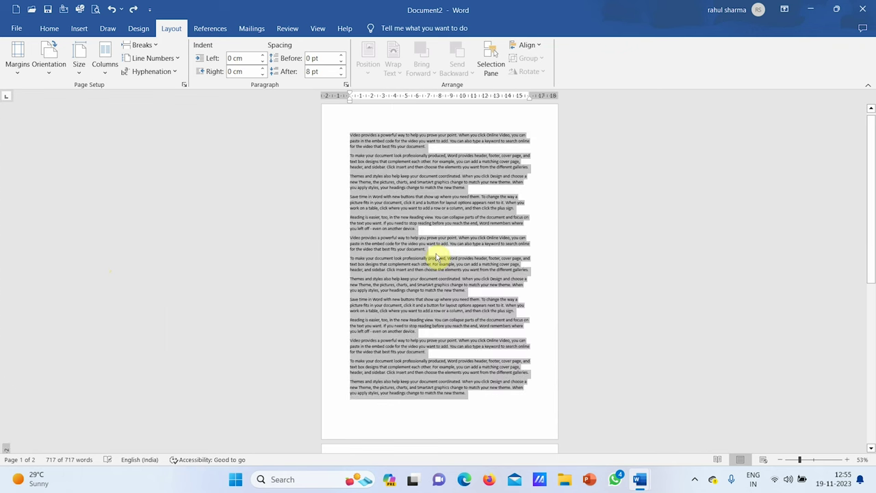
{"action": "left_click", "coordinate": [12, 73]}
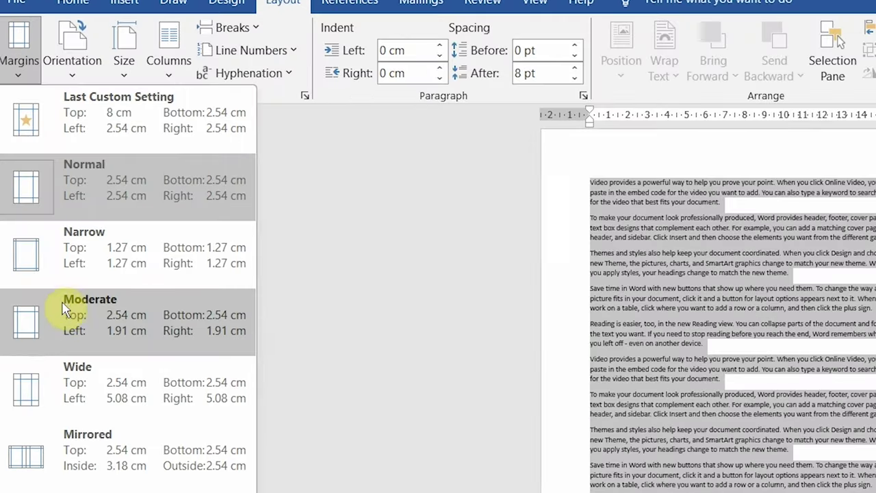
{"action": "left_click", "coordinate": [87, 266]}
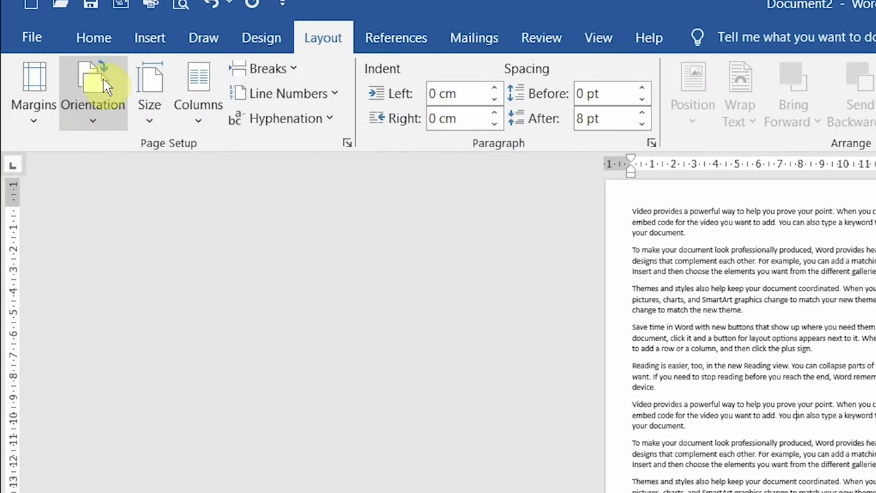
Step: Check the Orientation choices without changing them, then scroll through the text
{"action": "left_click", "coordinate": [97, 132]}
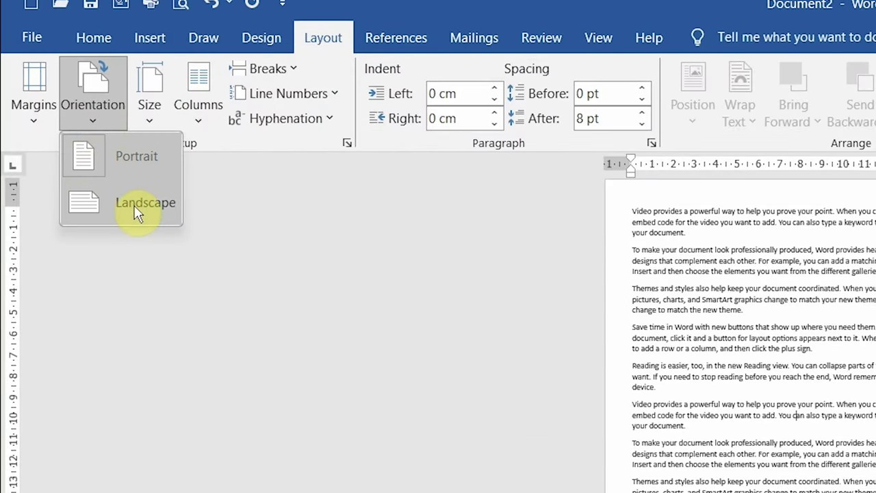
{"action": "left_click", "coordinate": [180, 249]}
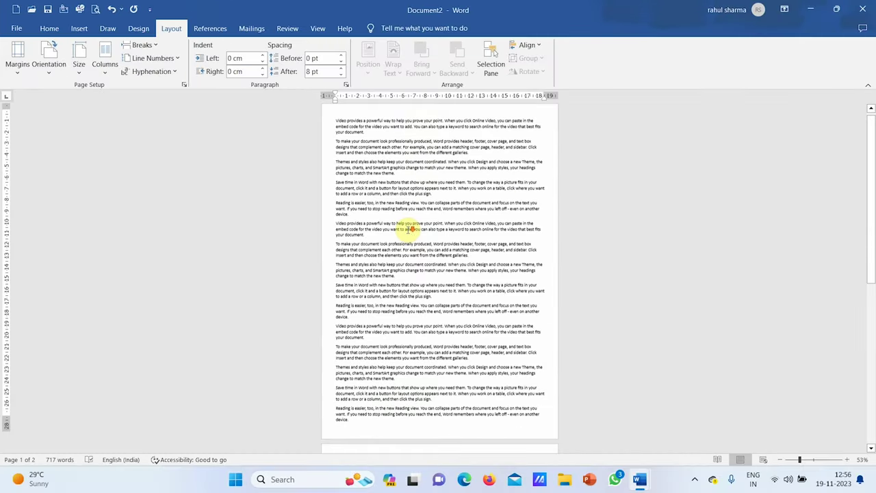
{"action": "scroll", "coordinate": [409, 230], "scroll_direction": "down", "scroll_amount": 3}
{"action": "scroll", "coordinate": [408, 230], "scroll_direction": "down", "scroll_amount": 2}
{"action": "scroll", "coordinate": [409, 230], "scroll_direction": "down", "scroll_amount": 3}
{"action": "scroll", "coordinate": [409, 230], "scroll_direction": "down", "scroll_amount": 2}
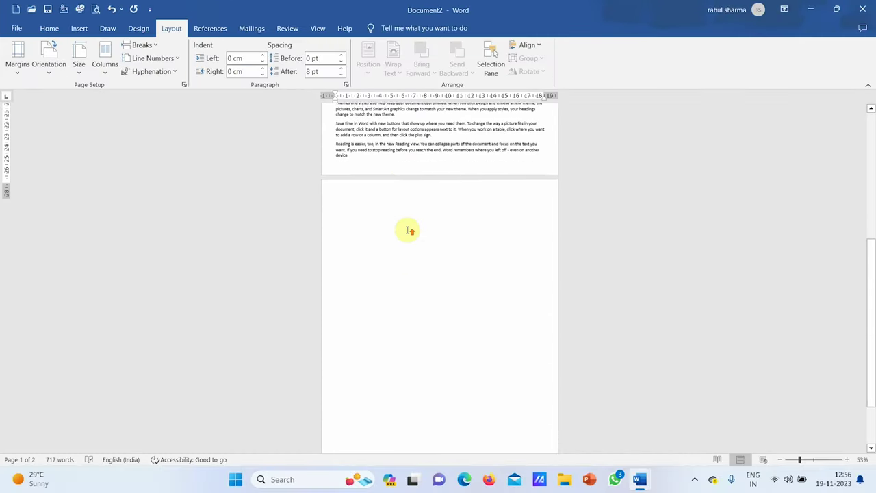
{"action": "scroll", "coordinate": [409, 230], "scroll_direction": "up", "scroll_amount": 3}
{"action": "scroll", "coordinate": [409, 230], "scroll_direction": "up", "scroll_amount": 3}
{"action": "scroll", "coordinate": [409, 230], "scroll_direction": "up", "scroll_amount": 3}
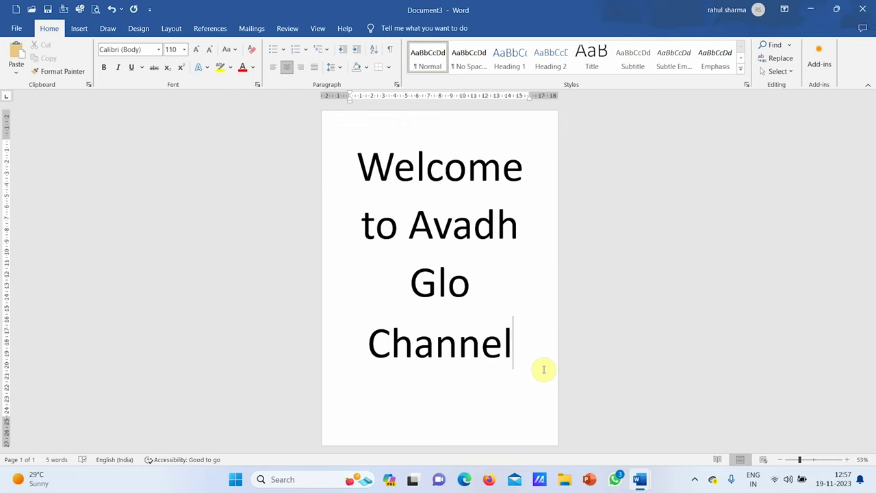
{"action": "left_click", "coordinate": [171, 29]}
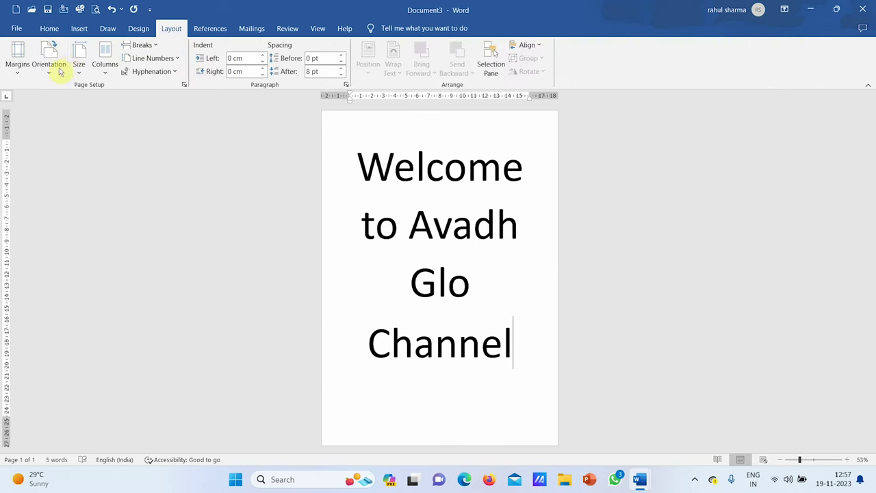
{"action": "left_click", "coordinate": [60, 71]}
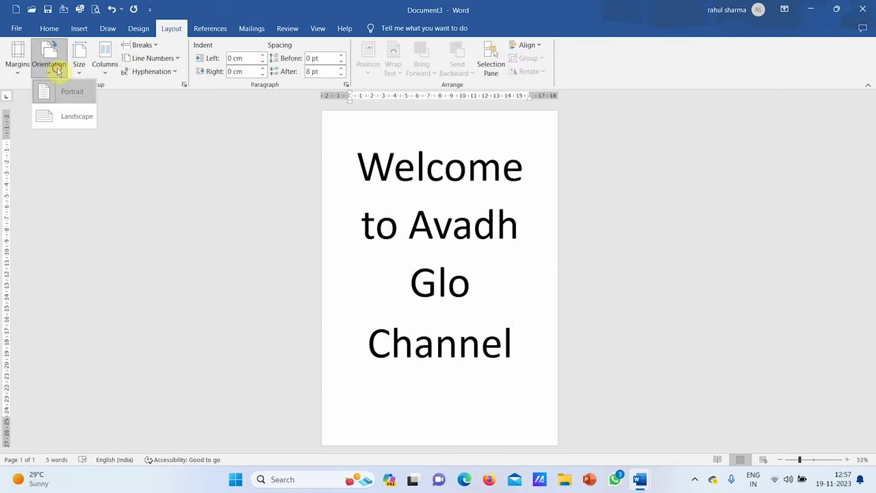
{"action": "left_click", "coordinate": [66, 121]}
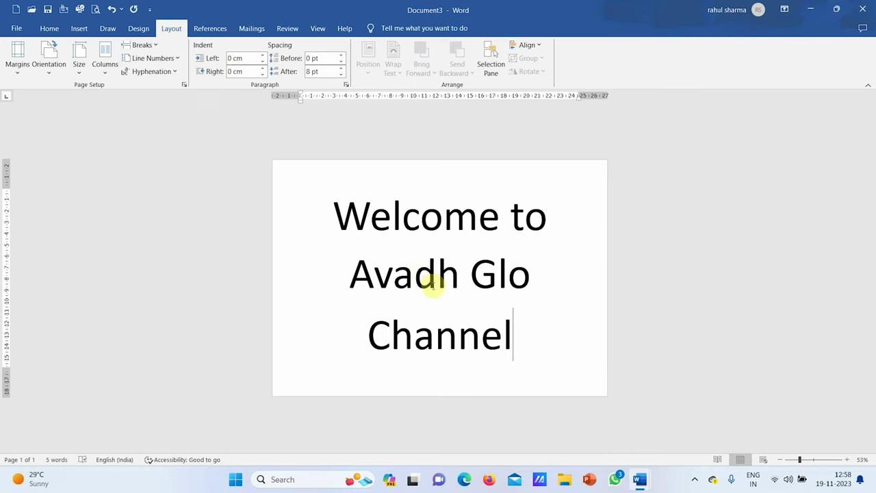
{"action": "key", "text": "ctrl+z"}
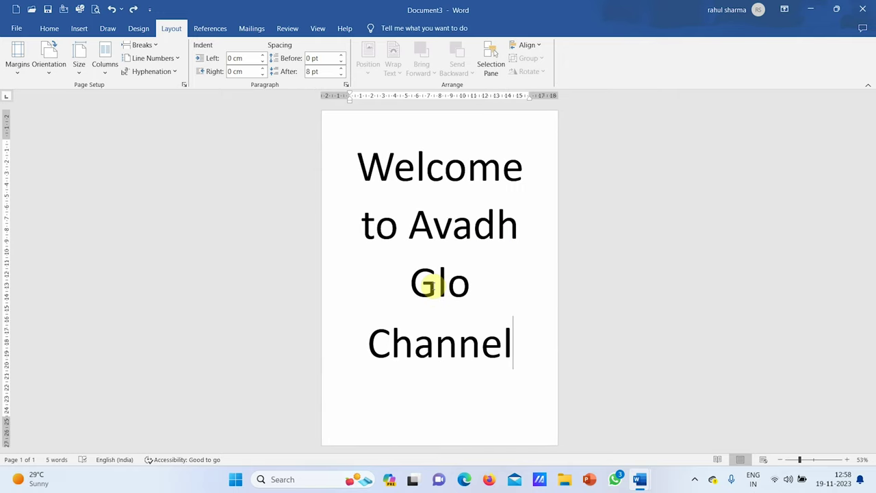
{"action": "key", "text": "ctrl+y"}
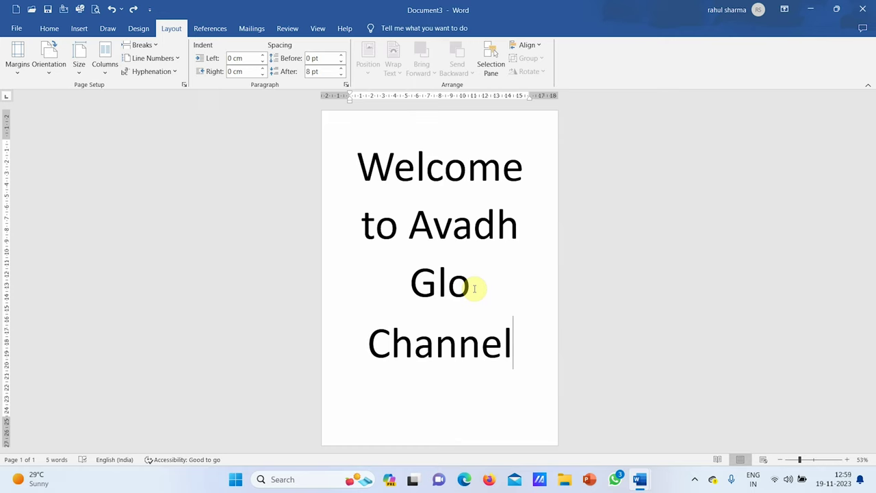
{"action": "left_click", "coordinate": [80, 75]}
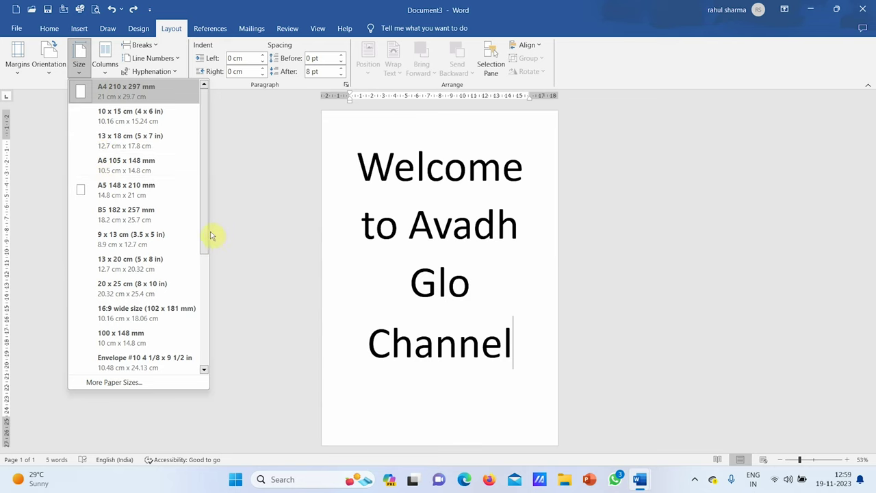
{"action": "left_click_drag", "start_coordinate": [203, 231], "coordinate": [203, 319]}
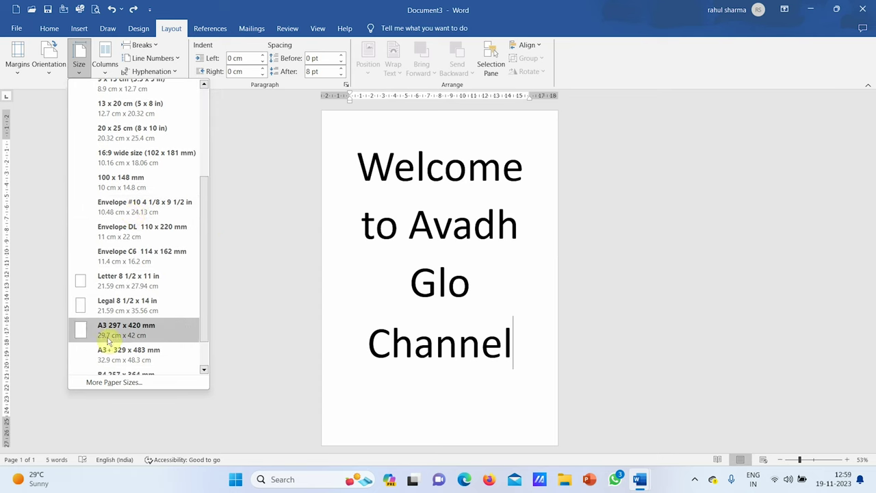
{"action": "scroll", "coordinate": [195, 269], "scroll_direction": "down", "scroll_amount": 2}
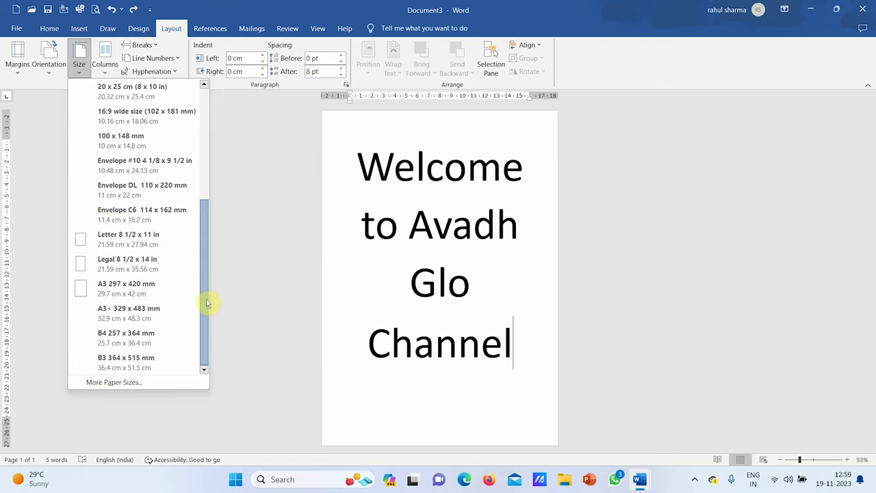
{"action": "scroll", "coordinate": [195, 271], "scroll_direction": "up", "scroll_amount": 1}
{"action": "scroll", "coordinate": [195, 271], "scroll_direction": "up", "scroll_amount": 3}
{"action": "scroll", "coordinate": [210, 196], "scroll_direction": "up", "scroll_amount": 3}
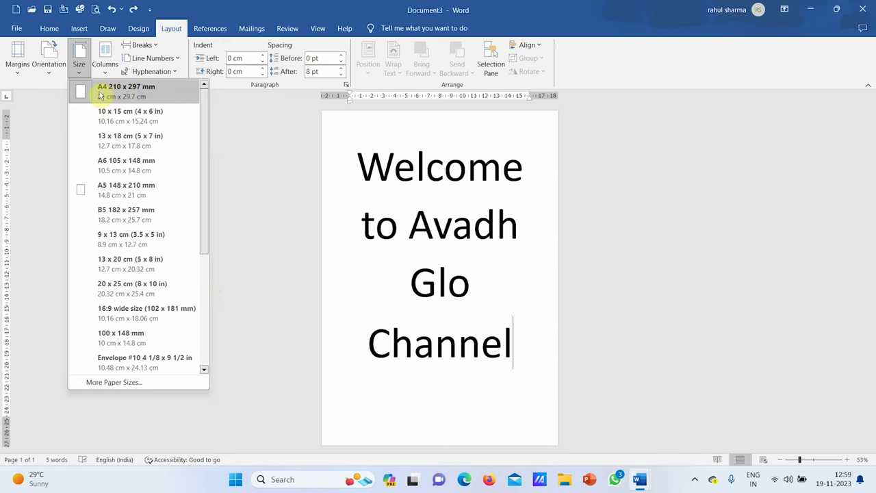
{"action": "left_click", "coordinate": [87, 93]}
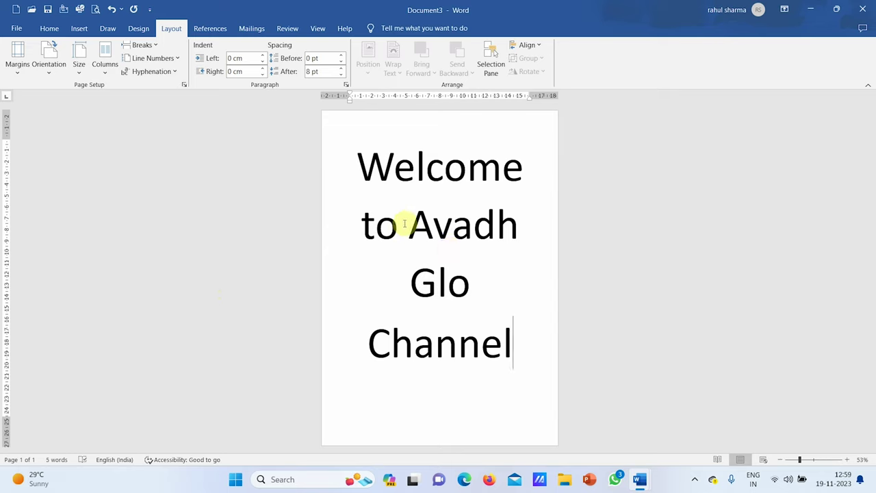
{"action": "left_click", "coordinate": [78, 74]}
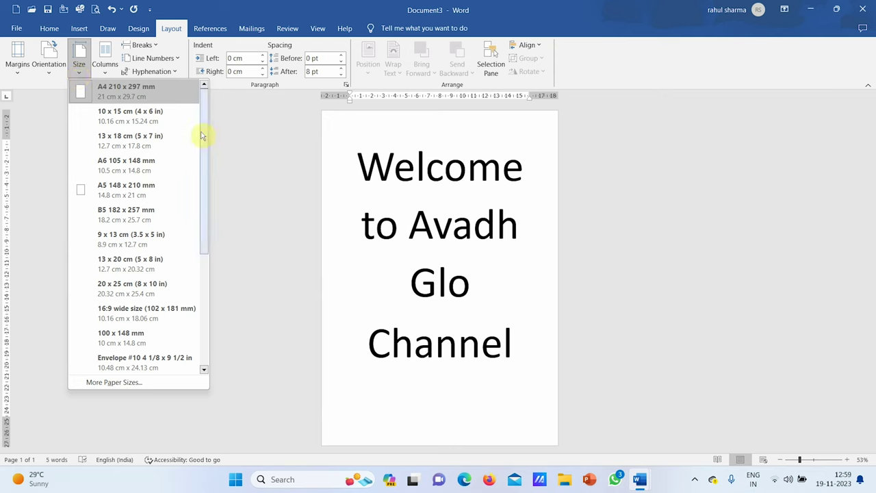
{"action": "left_click_drag", "start_coordinate": [203, 135], "coordinate": [203, 251]}
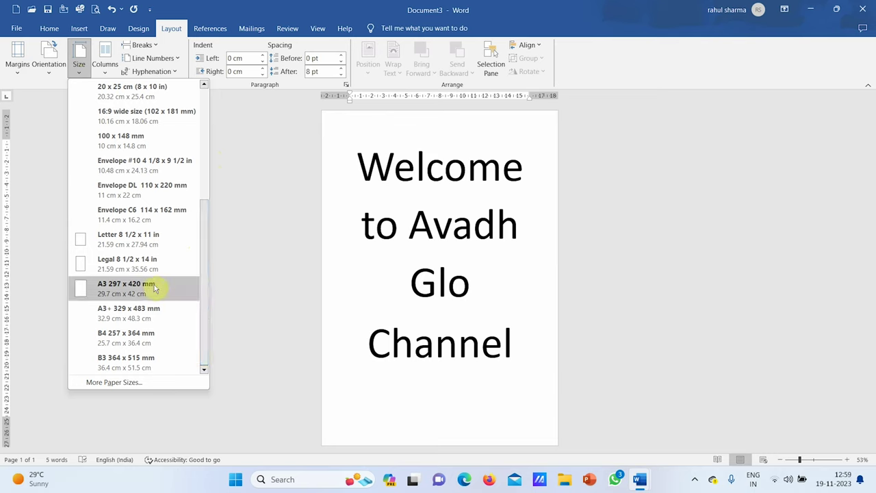
{"action": "left_click", "coordinate": [151, 289]}
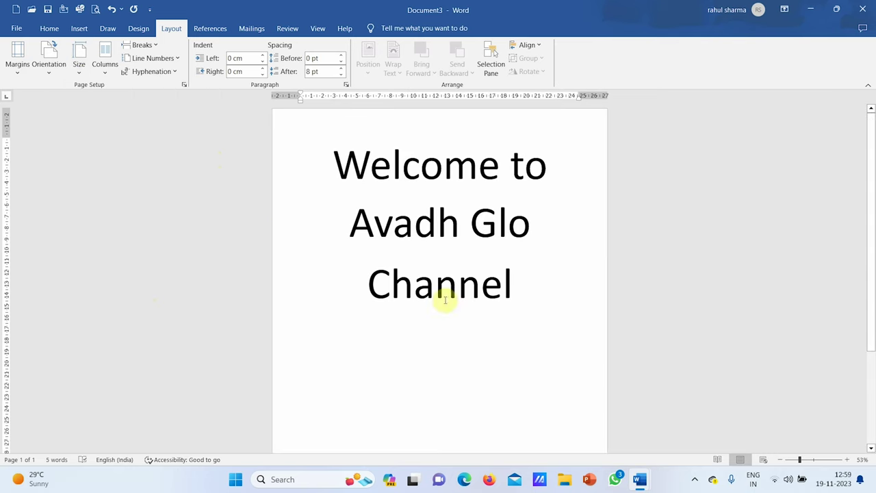
{"action": "left_click", "coordinate": [780, 459]}
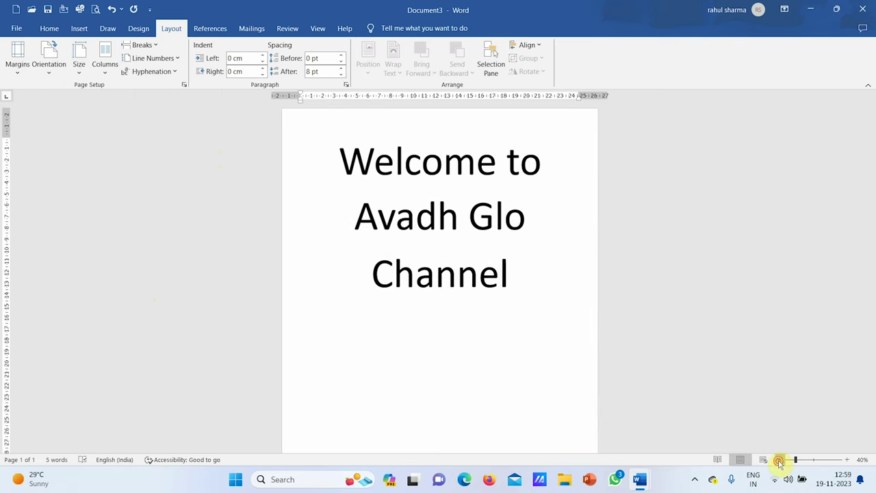
{"action": "left_click", "coordinate": [780, 460]}
{"action": "left_click", "coordinate": [780, 460]}
{"action": "left_click", "coordinate": [780, 459]}
{"action": "left_click", "coordinate": [780, 460]}
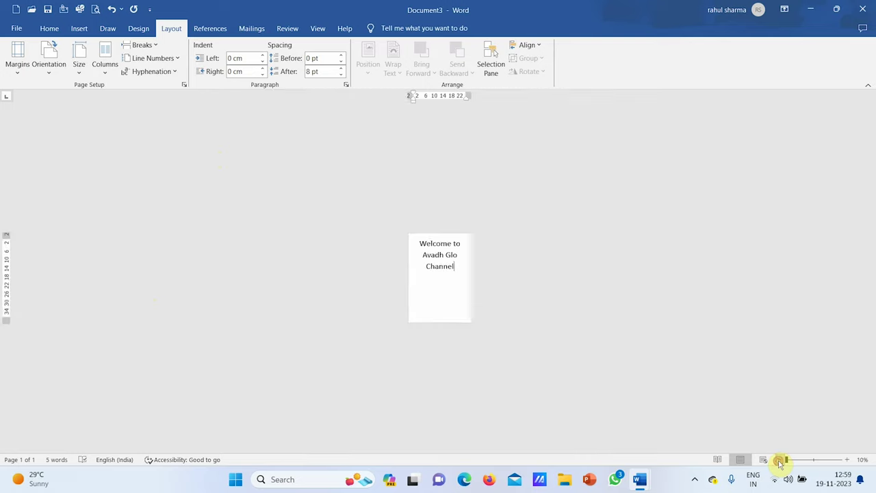
{"action": "left_click", "coordinate": [848, 461]}
{"action": "left_click", "coordinate": [848, 461]}
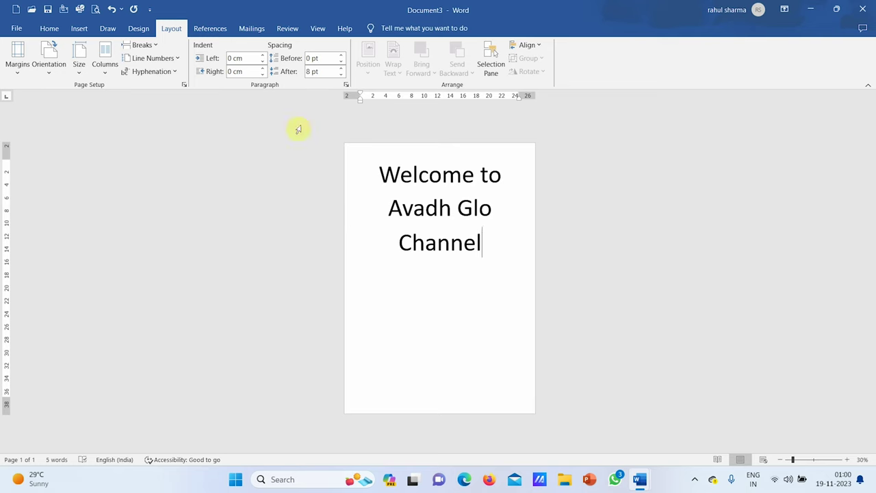
{"action": "left_click", "coordinate": [79, 64]}
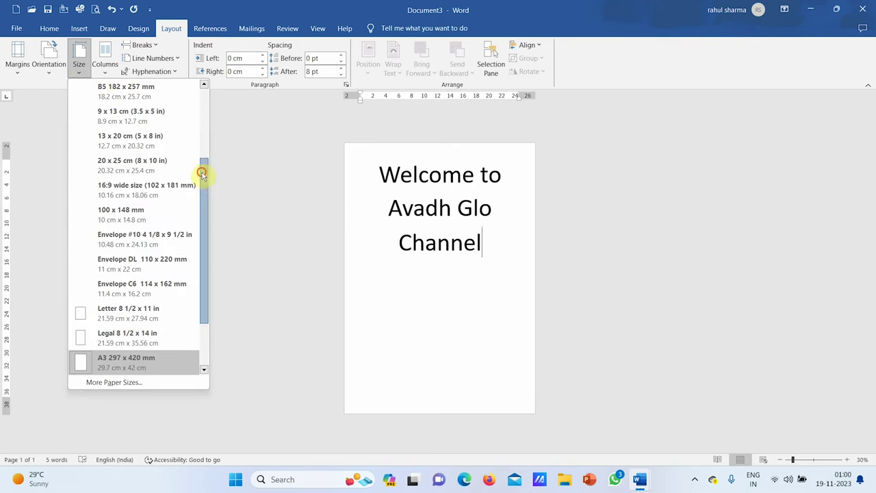
{"action": "left_click_drag", "start_coordinate": [202, 173], "coordinate": [202, 90]}
{"action": "left_click", "coordinate": [127, 91]}
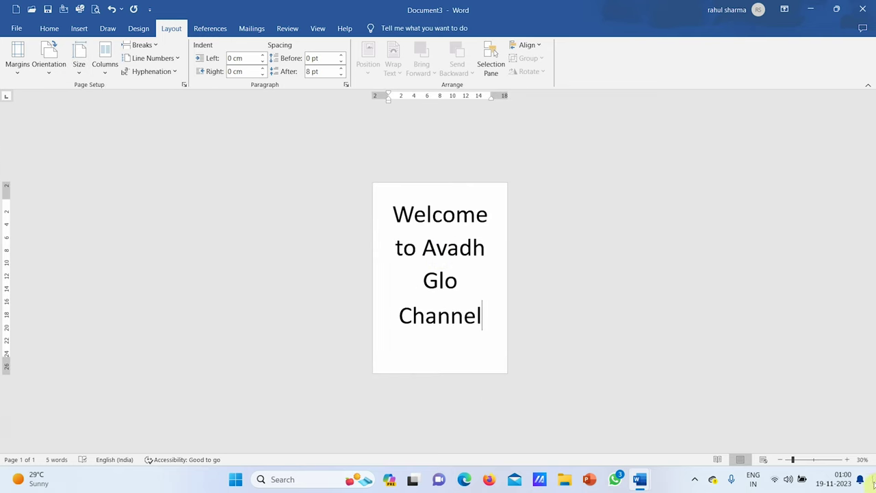
{"action": "left_click", "coordinate": [847, 460]}
{"action": "left_click", "coordinate": [847, 460]}
{"action": "left_click", "coordinate": [847, 460]}
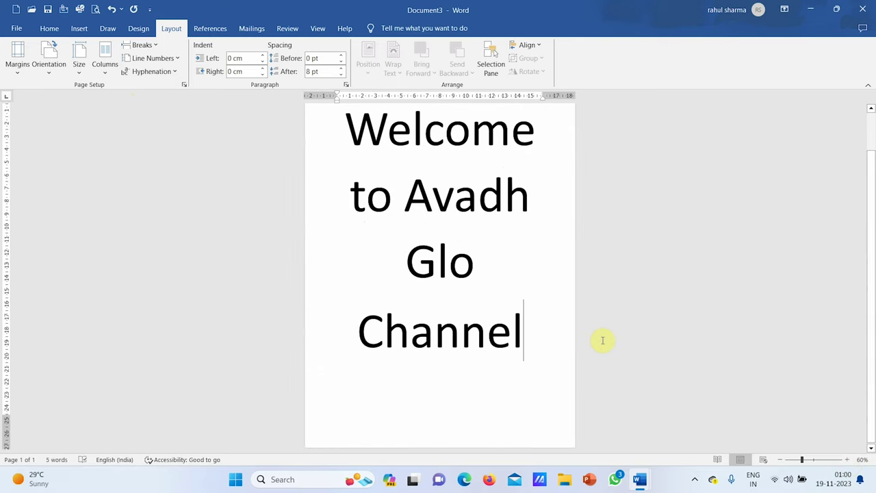
{"action": "scroll", "coordinate": [603, 340], "scroll_direction": "up", "scroll_amount": 1}
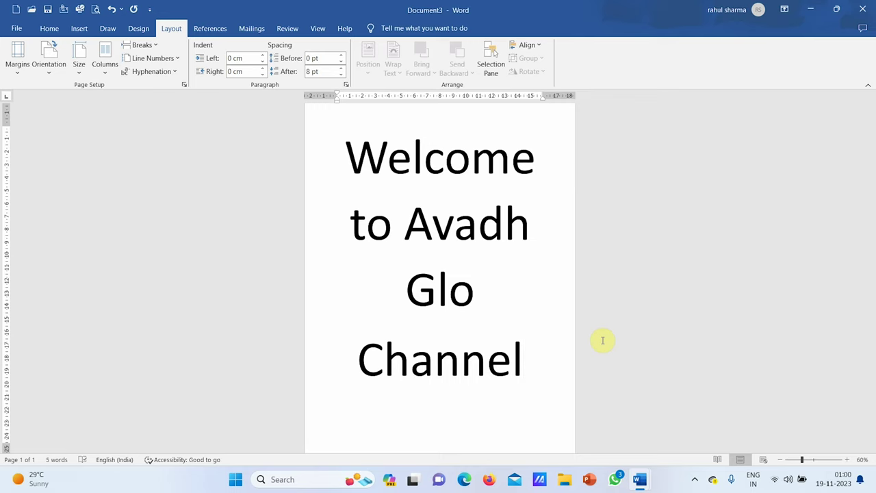
{"action": "left_click", "coordinate": [80, 69]}
{"action": "left_click", "coordinate": [260, 156]}
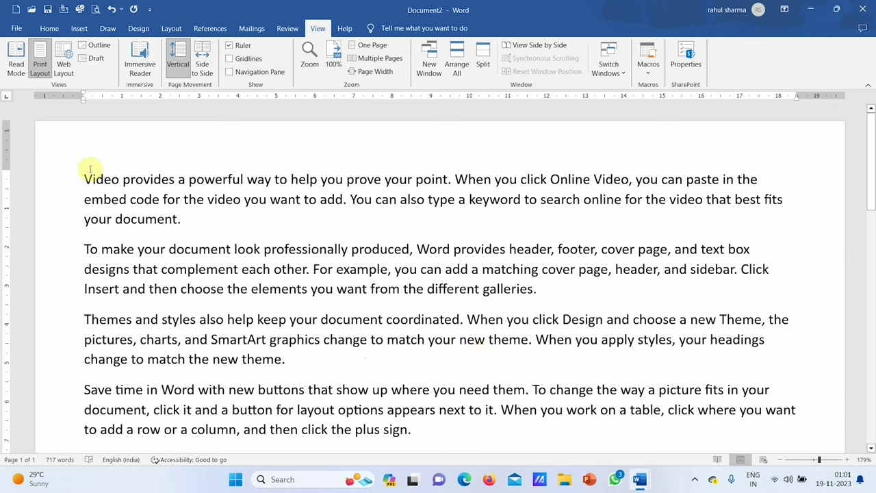
Step: Select lines of the first paragraph, then fit one whole page in view and select all text
{"action": "left_click_drag", "start_coordinate": [84, 180], "coordinate": [843, 177]}
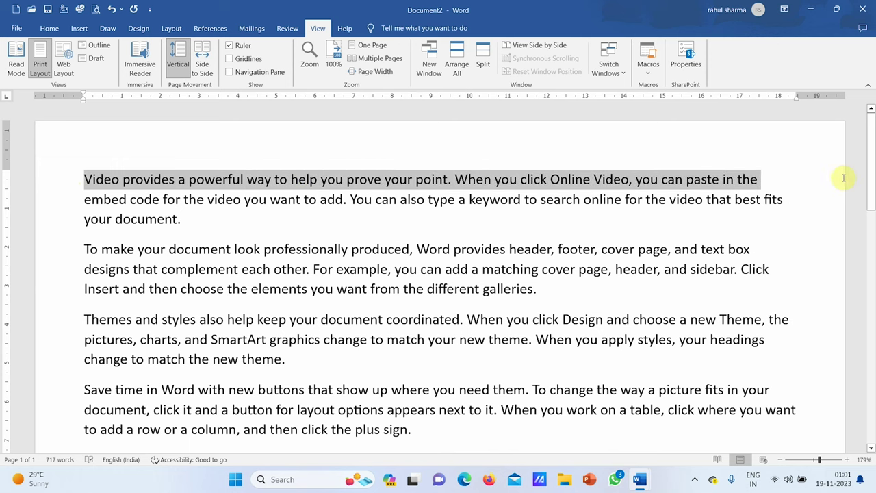
{"action": "left_click_drag", "start_coordinate": [84, 199], "coordinate": [669, 199]}
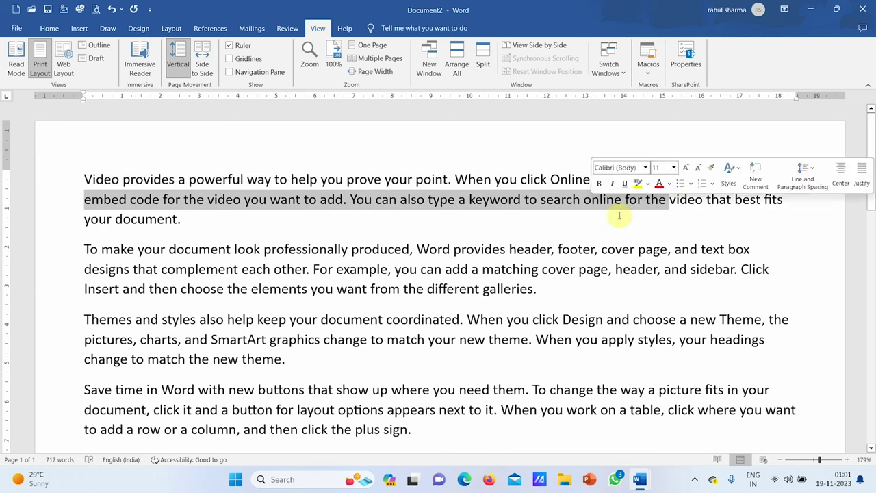
{"action": "left_click", "coordinate": [395, 244]}
{"action": "scroll", "coordinate": [344, 239], "scroll_direction": "down", "scroll_amount": 3}
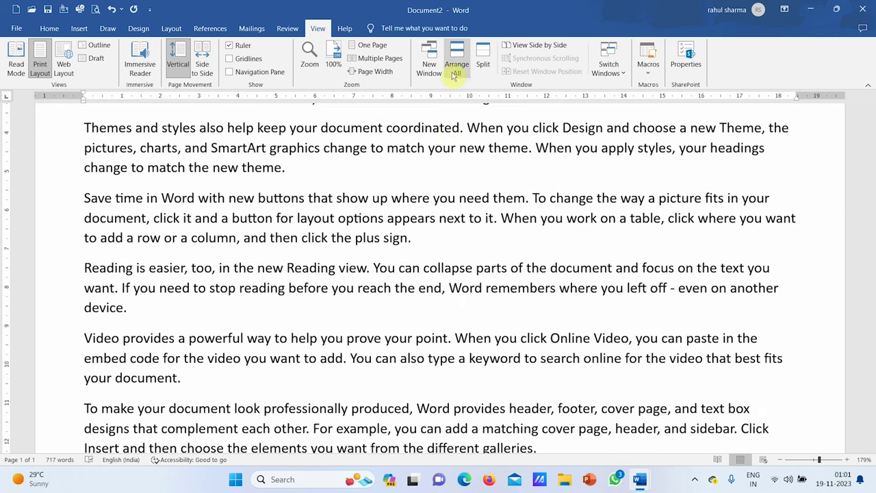
{"action": "left_click", "coordinate": [373, 44]}
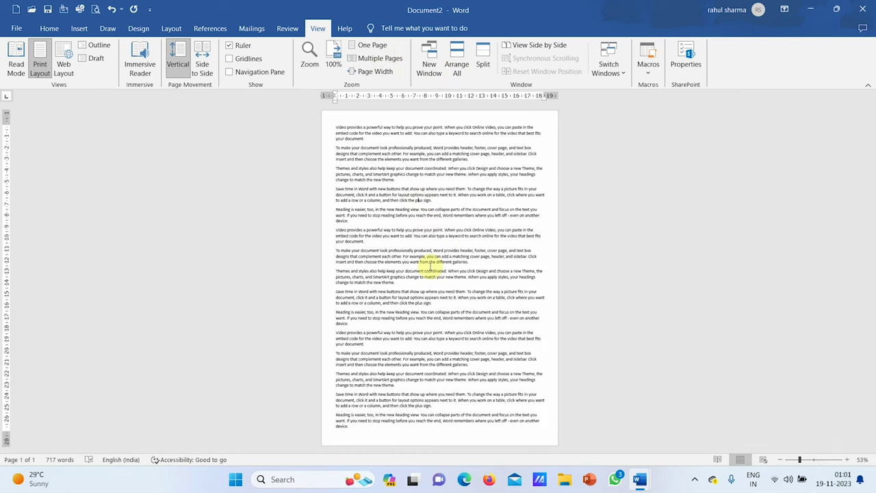
{"action": "key", "text": "ctrl+a"}
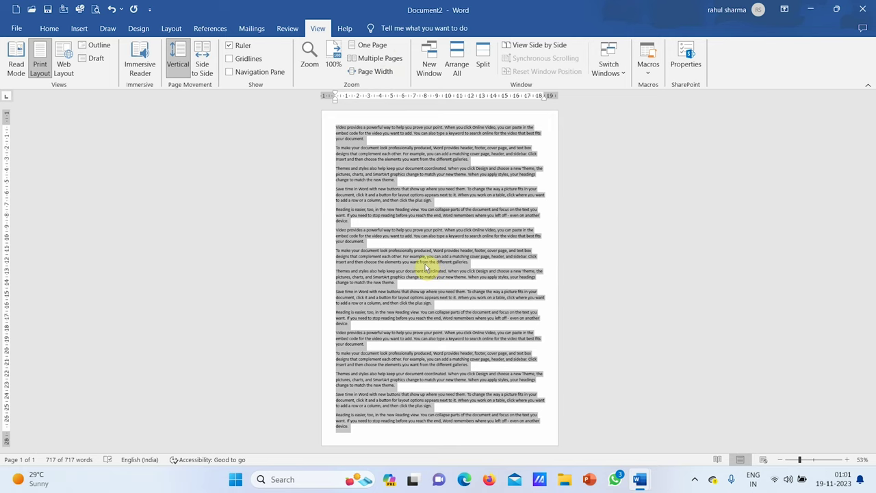
Step: Split the selected text into two columns
{"action": "left_click", "coordinate": [172, 28]}
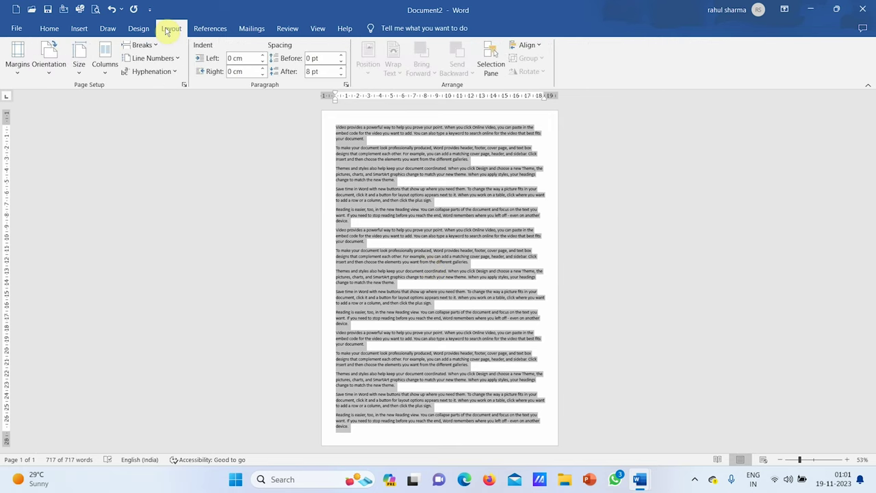
{"action": "left_click", "coordinate": [104, 58]}
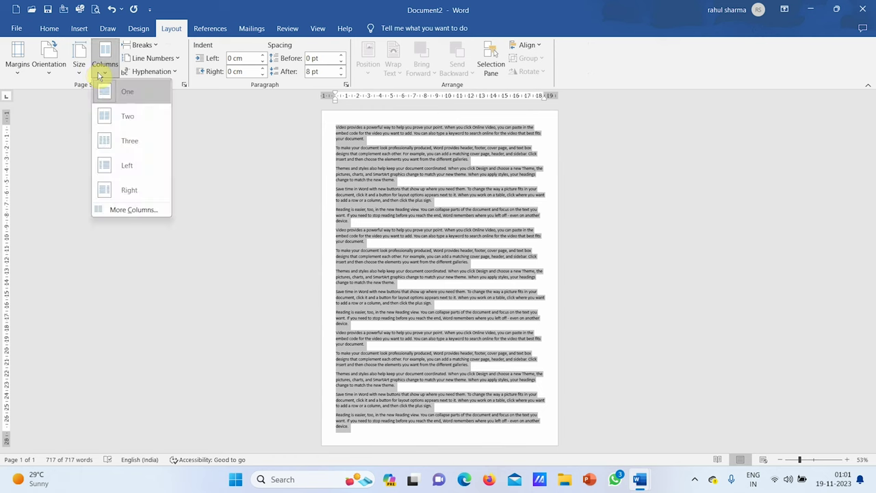
{"action": "left_click", "coordinate": [115, 116]}
Step: Select the opening lines, then undo the two-column layout
{"action": "left_click", "coordinate": [471, 293]}
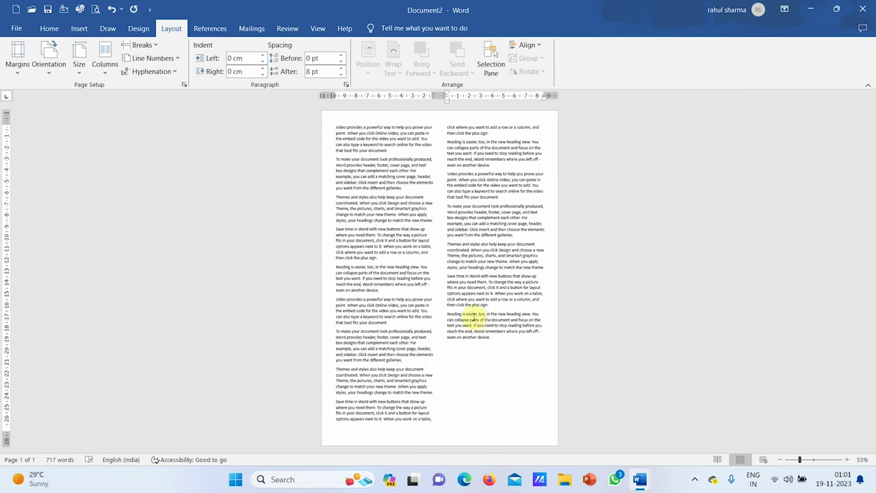
{"action": "mouse_move", "coordinate": [335, 126]}
{"action": "left_mouse_down"}
{"action": "mouse_move", "coordinate": [406, 147]}
{"action": "mouse_move", "coordinate": [434, 424]}
{"action": "mouse_move", "coordinate": [520, 309]}
{"action": "mouse_move", "coordinate": [525, 336]}
{"action": "left_mouse_up"}
{"action": "left_click", "coordinate": [525, 354]}
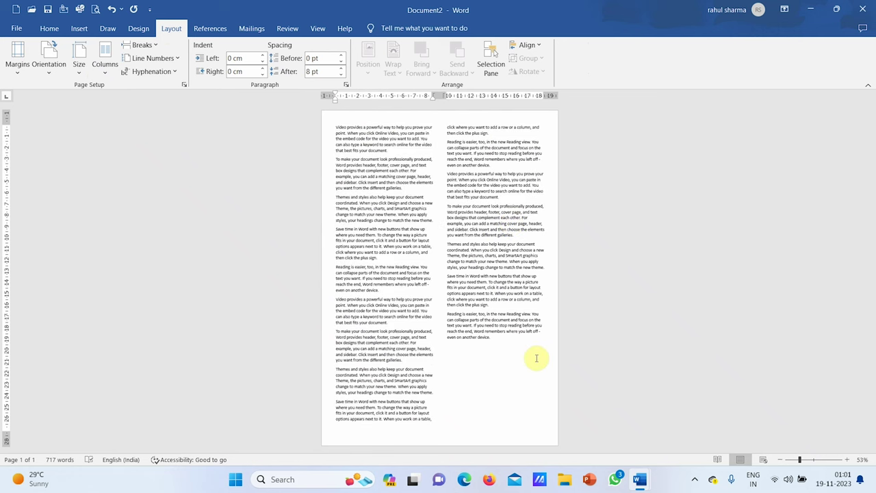
{"action": "key", "text": "ctrl+z"}
{"action": "left_click", "coordinate": [452, 302]}
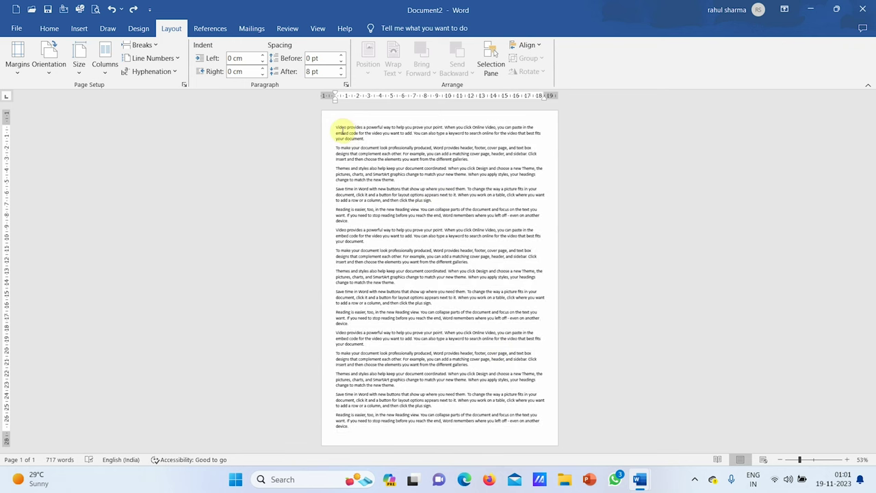
{"action": "mouse_move", "coordinate": [335, 131]}
{"action": "left_mouse_down"}
{"action": "mouse_move", "coordinate": [471, 207]}
{"action": "mouse_move", "coordinate": [466, 222]}
{"action": "left_mouse_up"}
{"action": "left_click", "coordinate": [107, 71]}
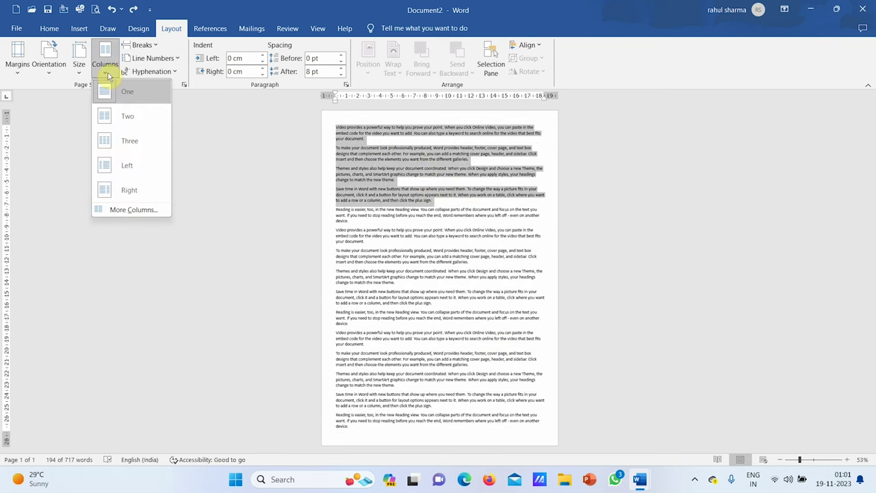
{"action": "left_click", "coordinate": [114, 118]}
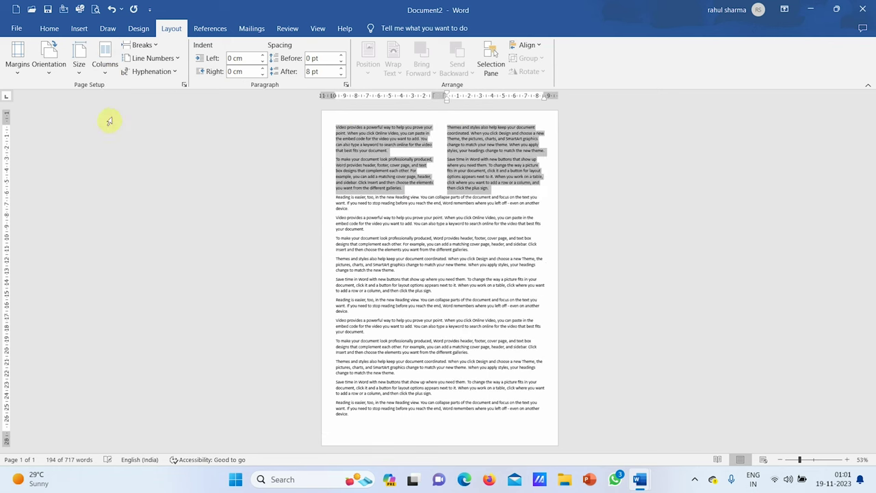
{"action": "left_click", "coordinate": [337, 137]}
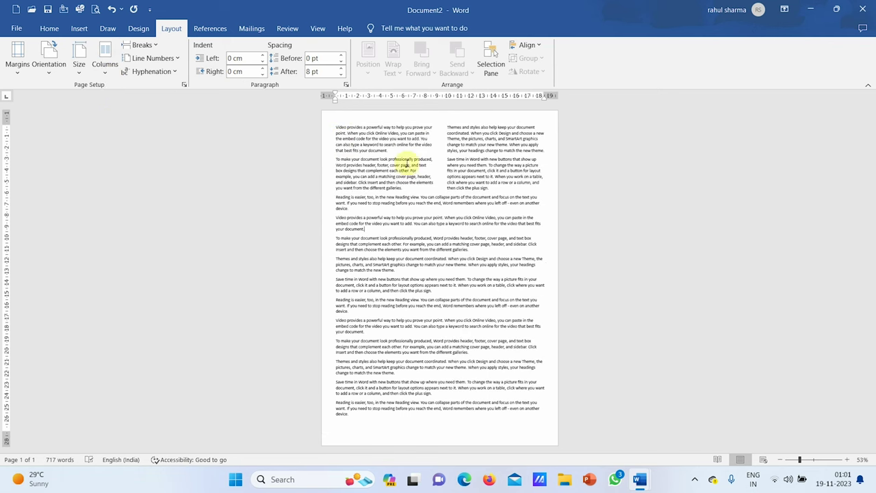
{"action": "triple_click", "coordinate": [338, 199]}
{"action": "left_click_drag", "start_coordinate": [407, 234], "coordinate": [411, 274]}
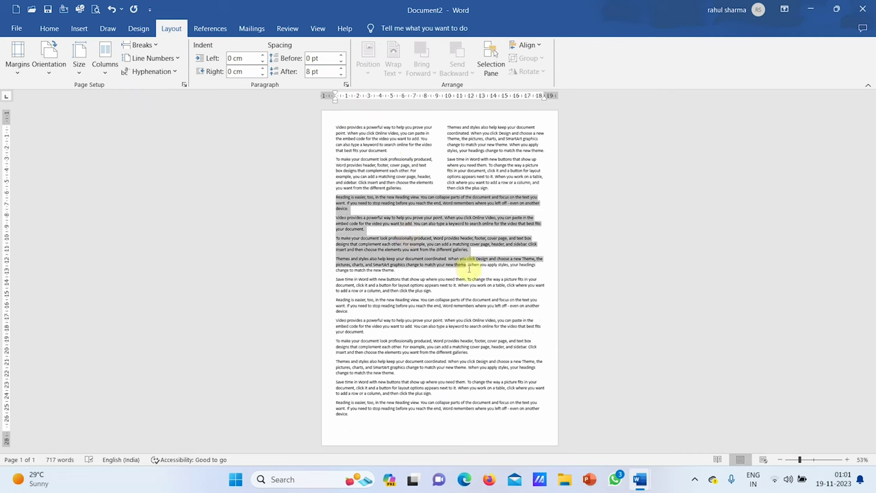
{"action": "left_click", "coordinate": [423, 262]}
{"action": "left_click_drag", "start_coordinate": [336, 239], "coordinate": [426, 291]}
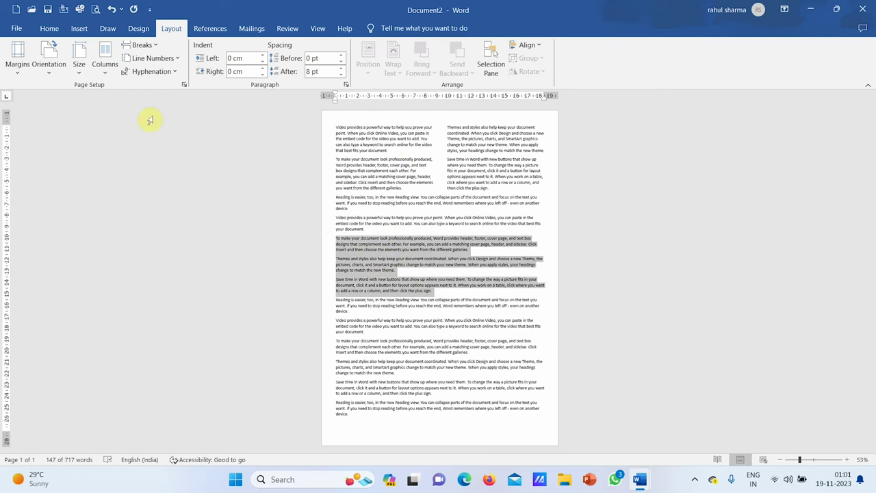
{"action": "left_click", "coordinate": [103, 75]}
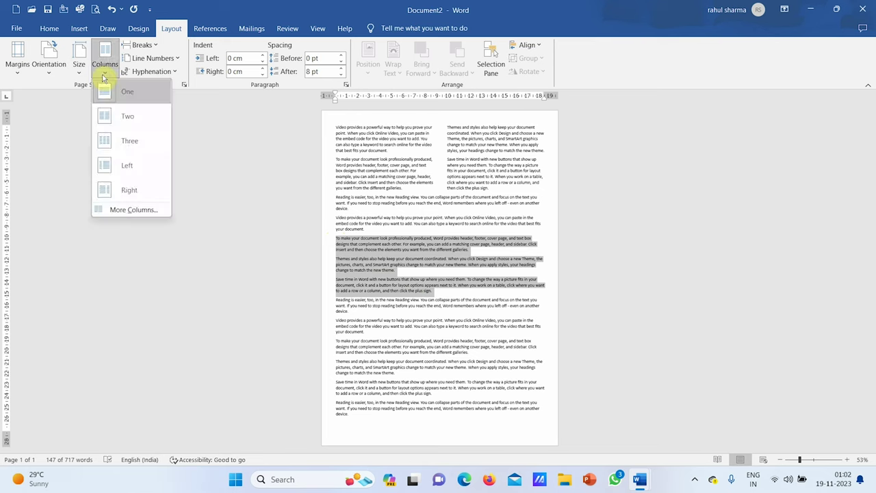
{"action": "left_click", "coordinate": [118, 117]}
{"action": "left_click", "coordinate": [427, 300]}
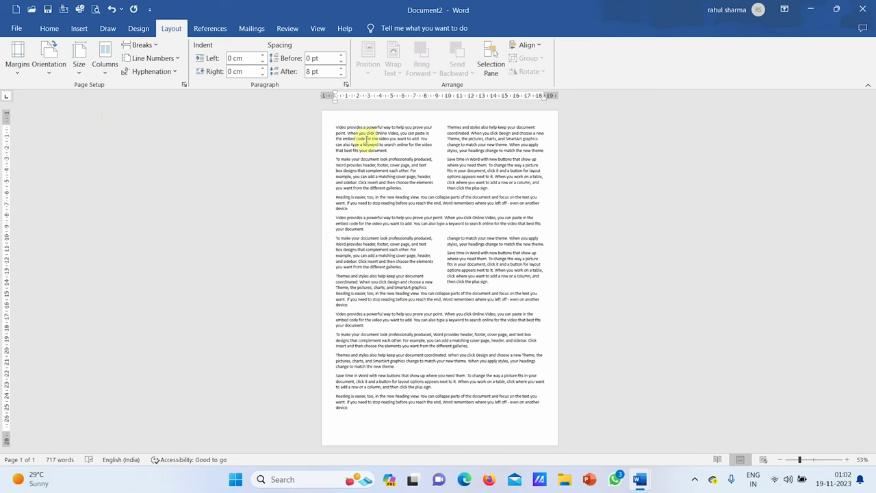
{"action": "mouse_move", "coordinate": [337, 127]}
{"action": "left_mouse_down"}
{"action": "mouse_move", "coordinate": [418, 182]}
{"action": "mouse_move", "coordinate": [516, 189]}
{"action": "mouse_move", "coordinate": [520, 224]}
{"action": "left_mouse_up"}
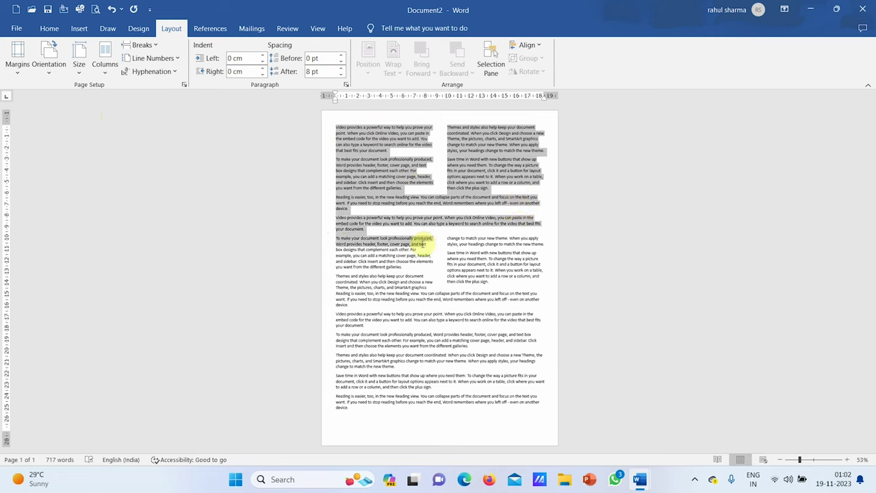
{"action": "mouse_move", "coordinate": [520, 223]}
{"action": "left_mouse_down"}
{"action": "mouse_move", "coordinate": [430, 285]}
{"action": "mouse_move", "coordinate": [510, 286]}
{"action": "left_mouse_up"}
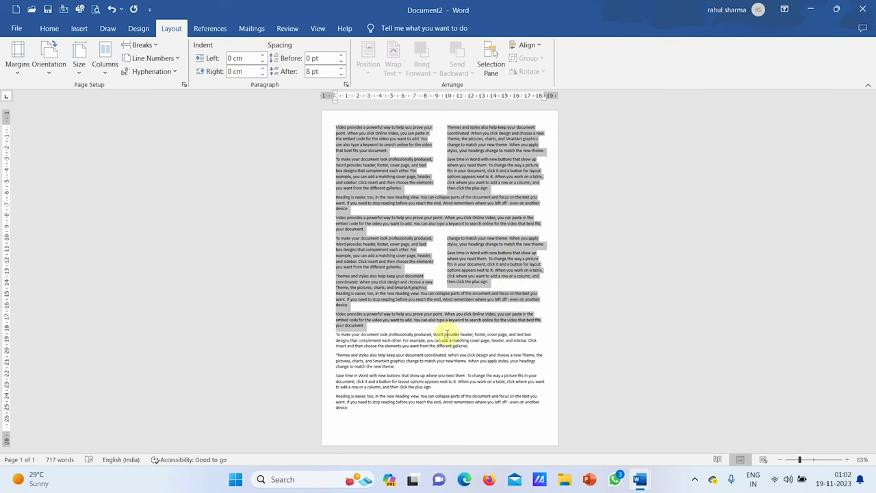
{"action": "left_click_drag", "start_coordinate": [510, 287], "coordinate": [461, 363]}
{"action": "left_click", "coordinate": [464, 367]}
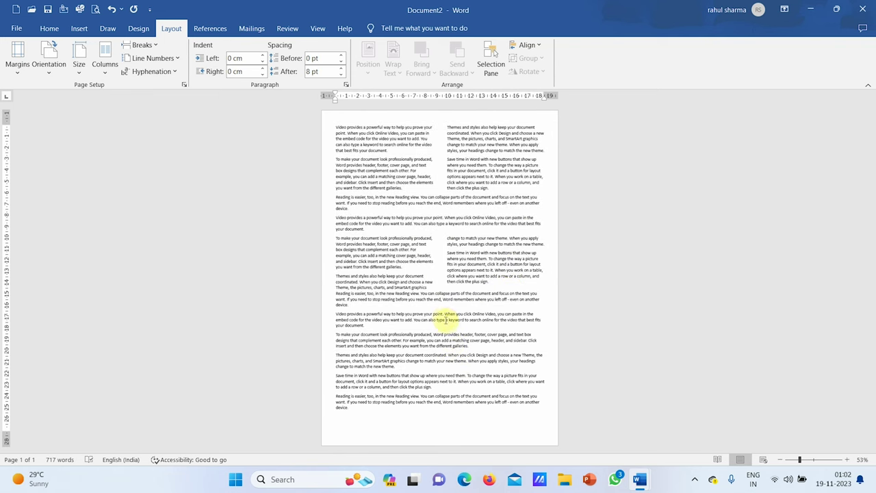
{"action": "key", "text": "ctrl+z"}
{"action": "key", "text": "ctrl+z"}
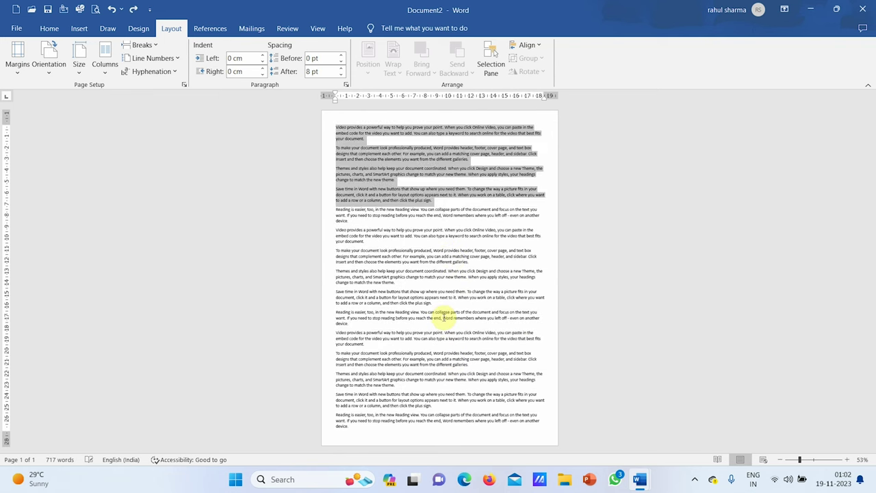
{"action": "left_click", "coordinate": [448, 308]}
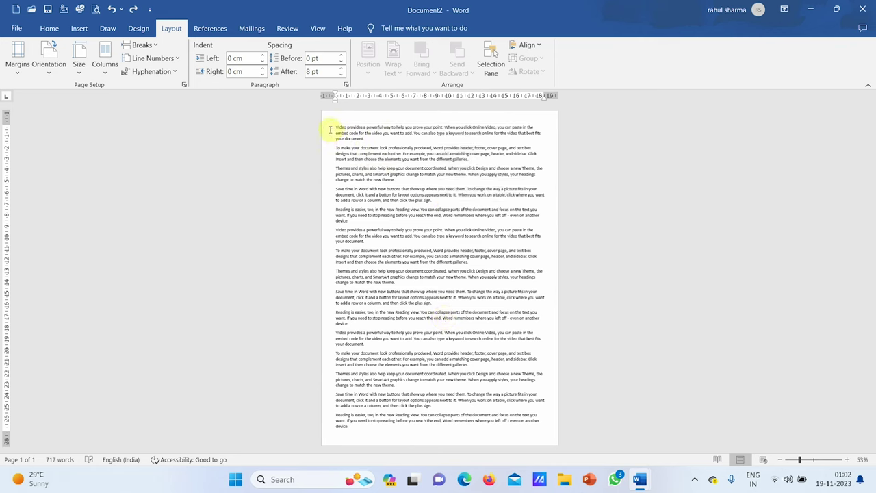
{"action": "key", "text": "ctrl+a"}
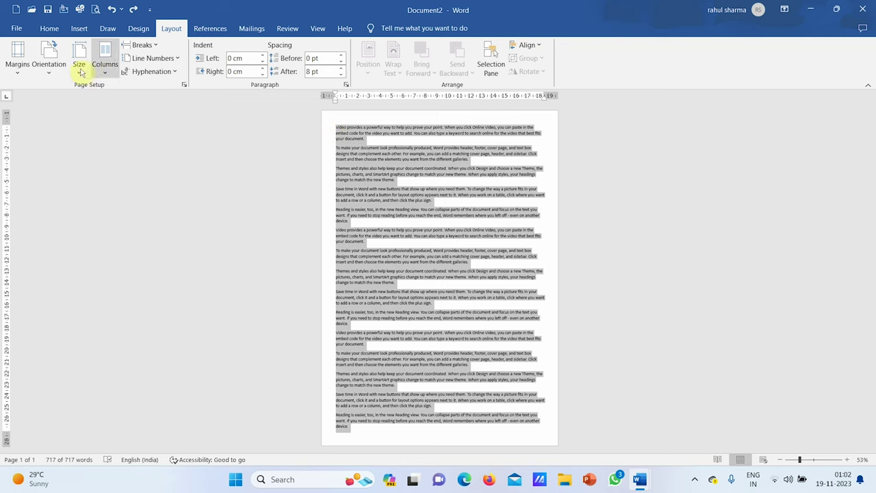
{"action": "left_click", "coordinate": [104, 69]}
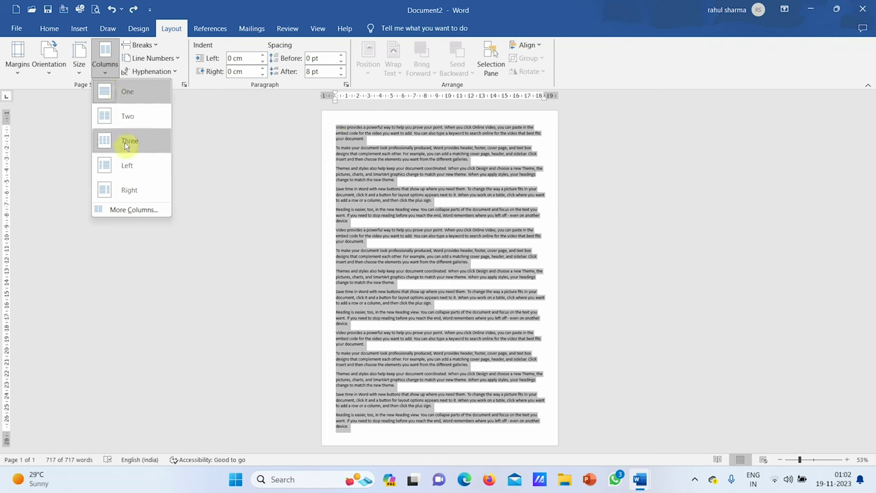
{"action": "left_click", "coordinate": [126, 142]}
{"action": "left_click", "coordinate": [105, 75]}
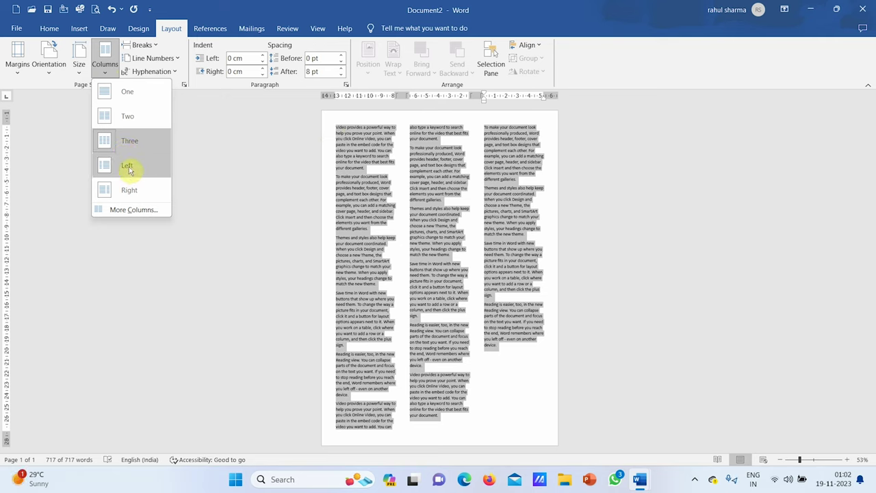
{"action": "left_click", "coordinate": [127, 168]}
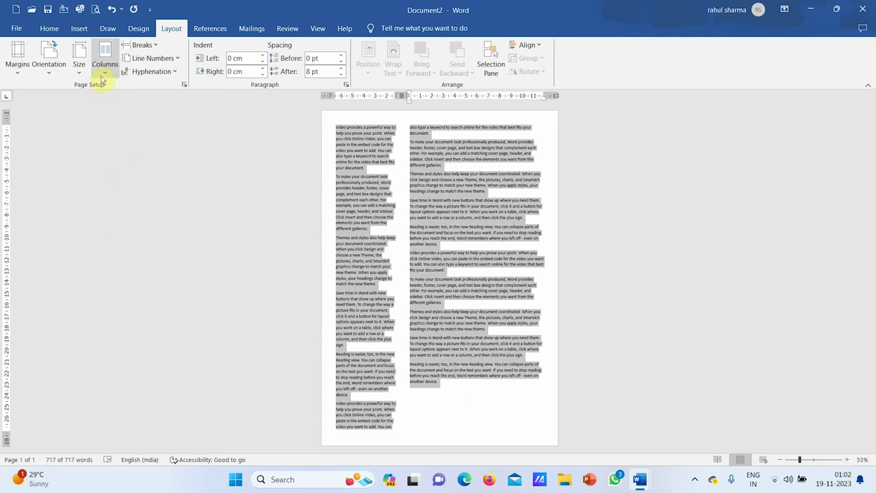
{"action": "left_click", "coordinate": [105, 84]}
{"action": "left_click", "coordinate": [130, 189]}
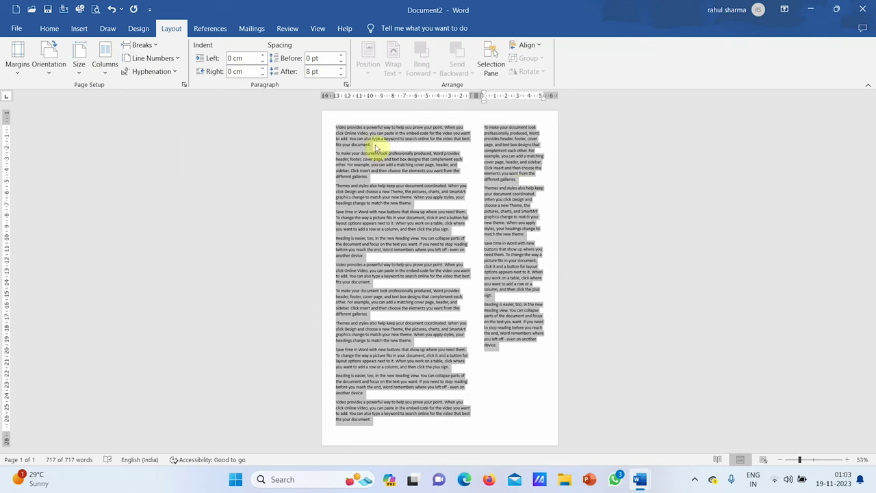
{"action": "left_click", "coordinate": [105, 65]}
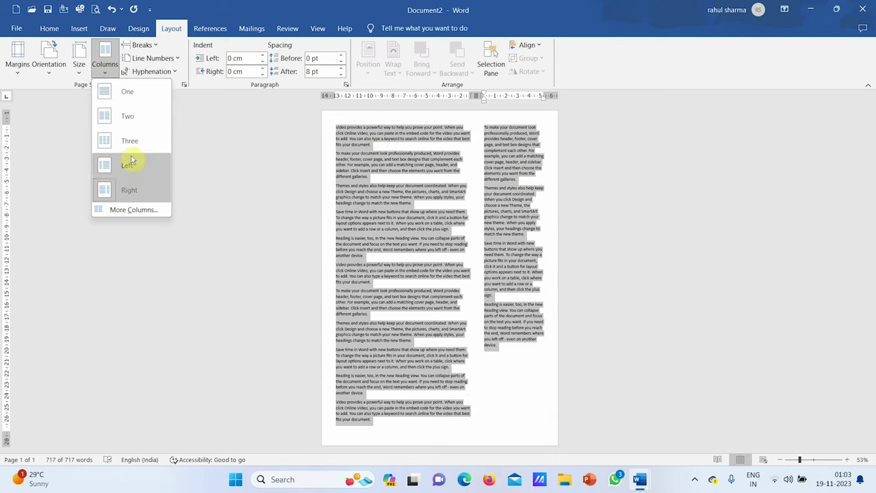
{"action": "left_click", "coordinate": [125, 96]}
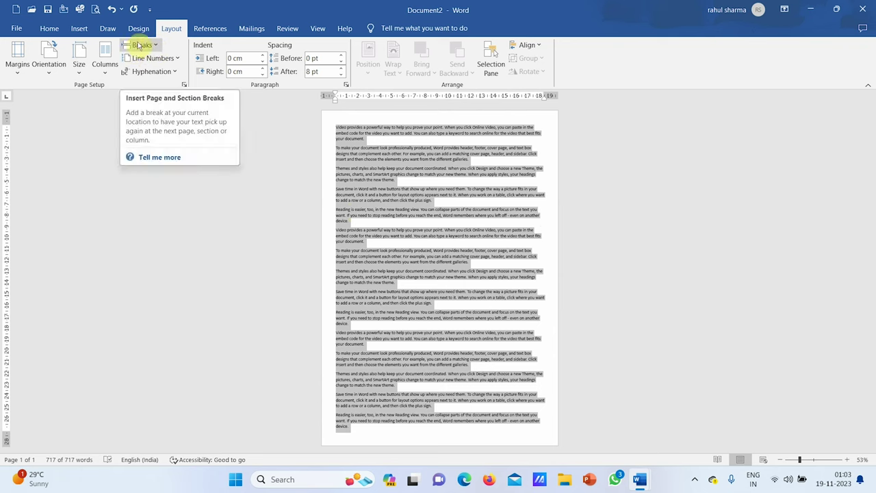
Step: Deselect the text and view the Breaks list, closing it without inserting a break
{"action": "left_click", "coordinate": [408, 200]}
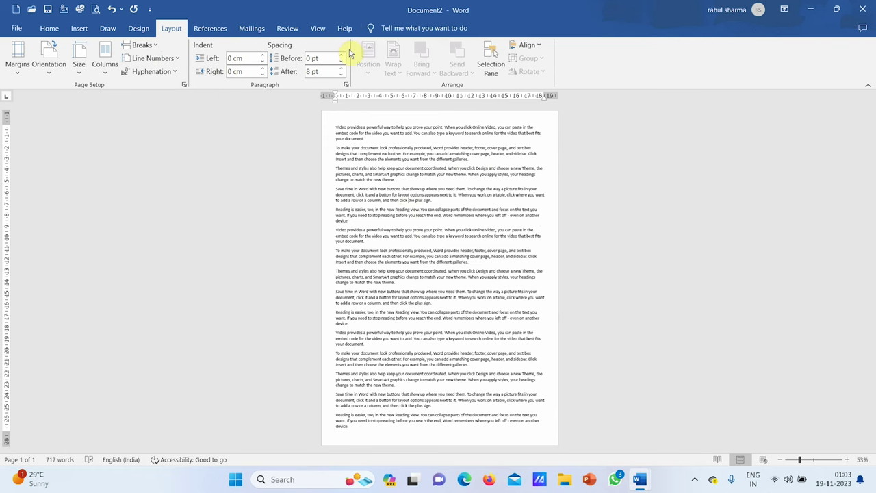
{"action": "left_click", "coordinate": [318, 28]}
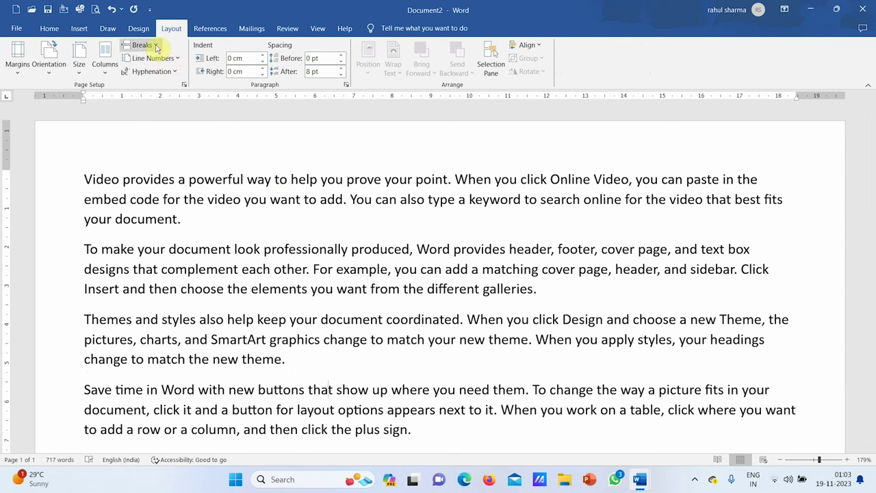
{"action": "left_click", "coordinate": [155, 46]}
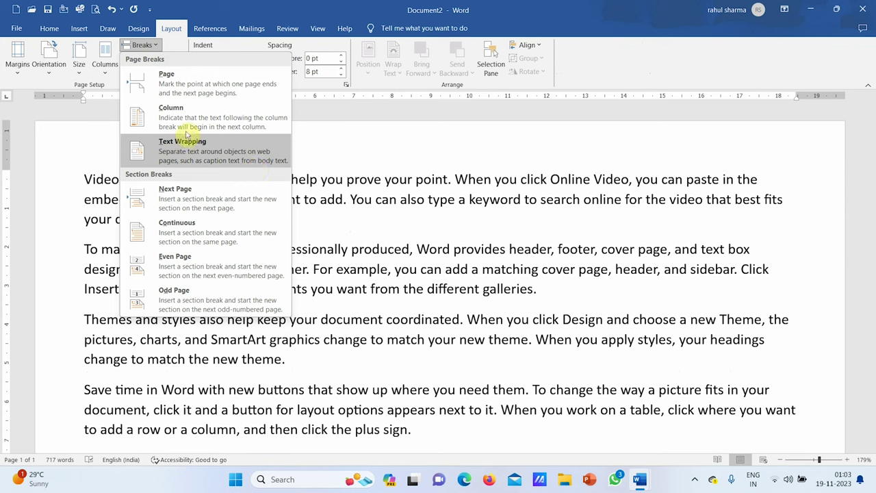
{"action": "left_click", "coordinate": [421, 234]}
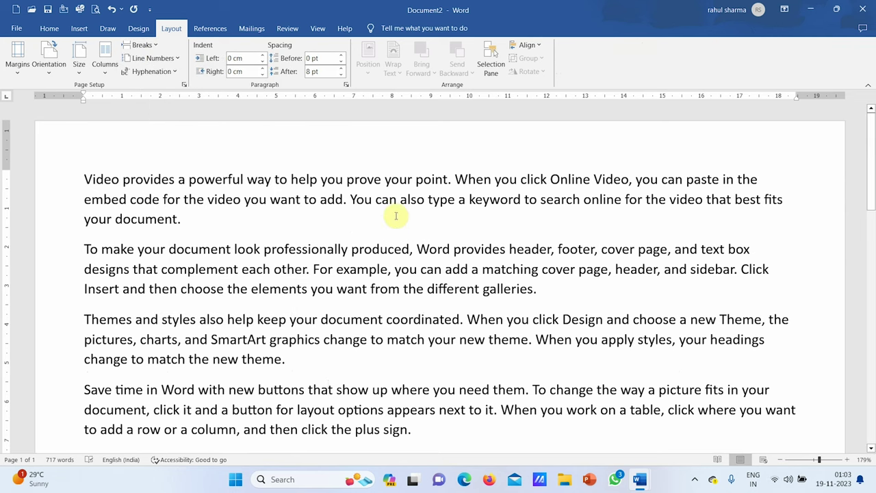
Step: Replace all the document text with 'Hello Class' followed by a new line
{"action": "key", "text": "ctrl+a"}
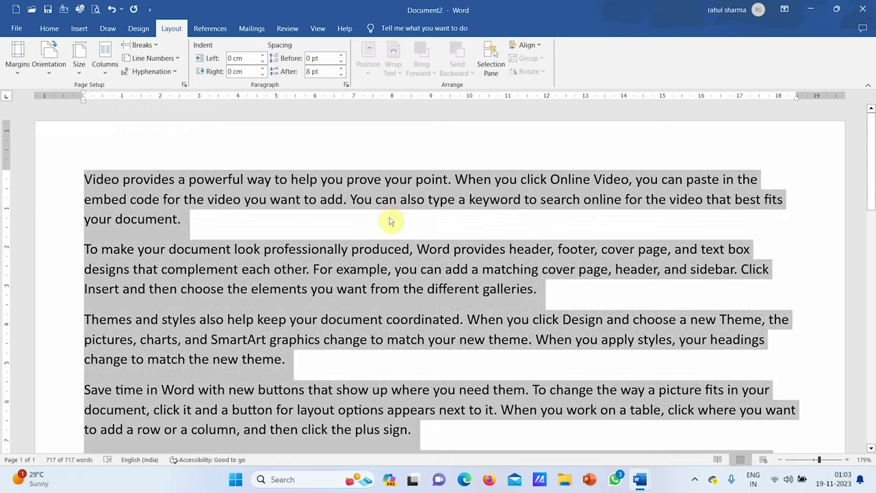
{"action": "key", "text": "Delete"}
{"action": "type", "text": "He"}
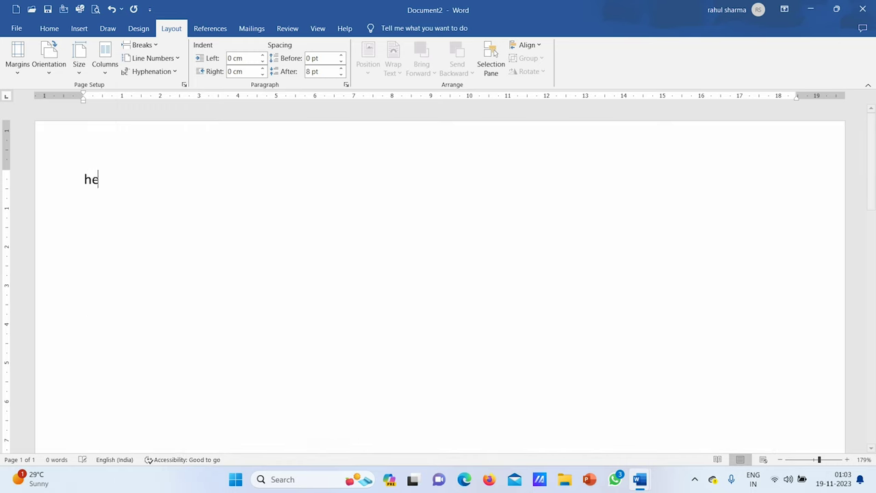
{"action": "type", "text": "llo Class"}
{"action": "key", "text": "Return"}
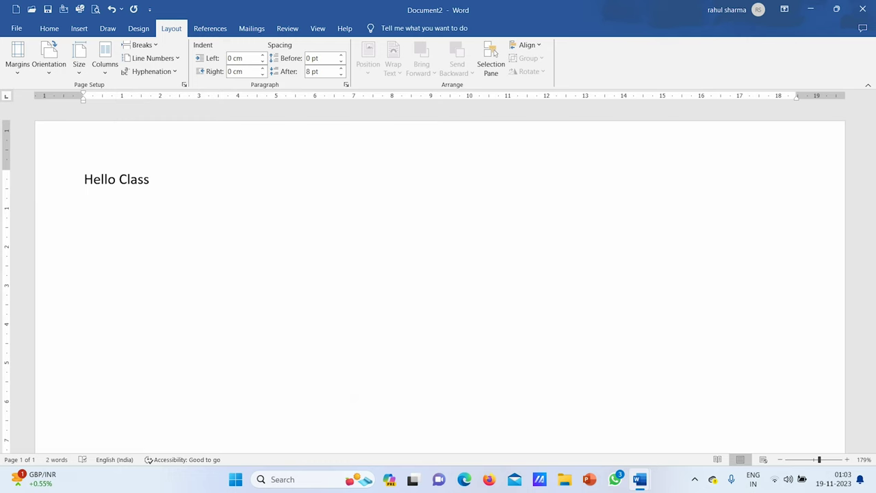
Step: Insert a page break after Hello Class and generate =rand() sample paragraphs on page 2
{"action": "left_click", "coordinate": [156, 47]}
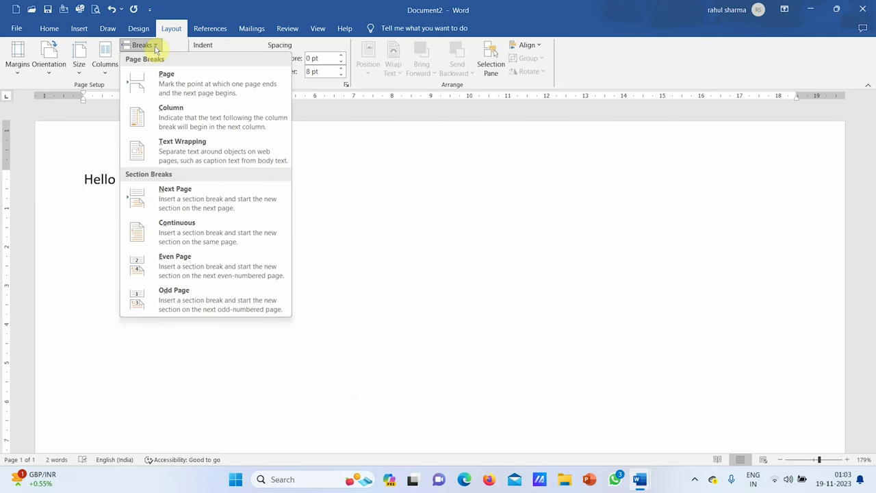
{"action": "left_click", "coordinate": [162, 88]}
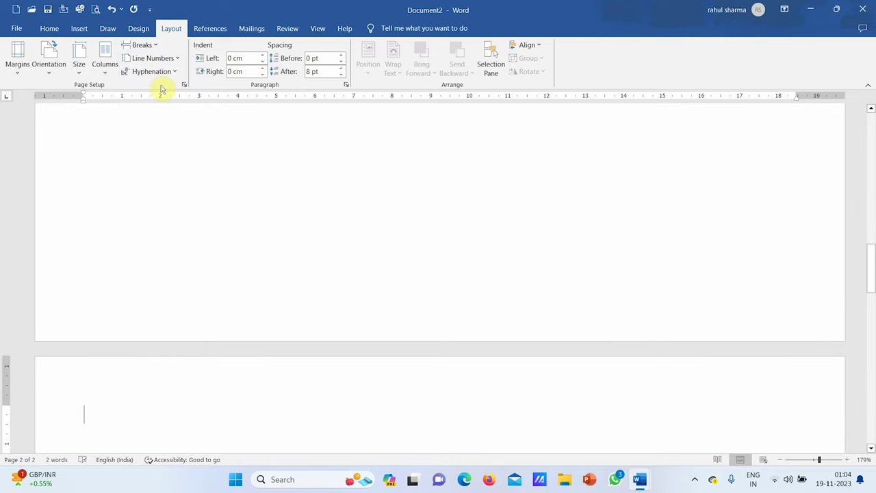
{"action": "type", "text": "="}
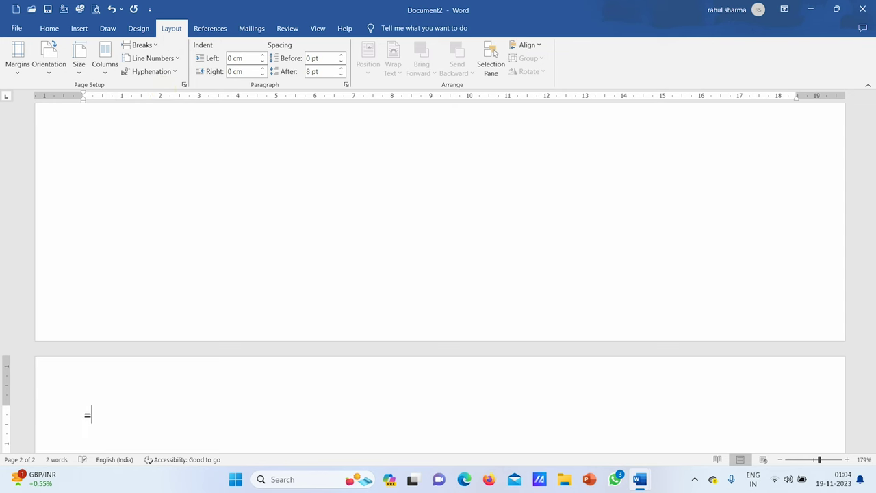
{"action": "type", "text": "rand()"}
{"action": "key", "text": "Return"}
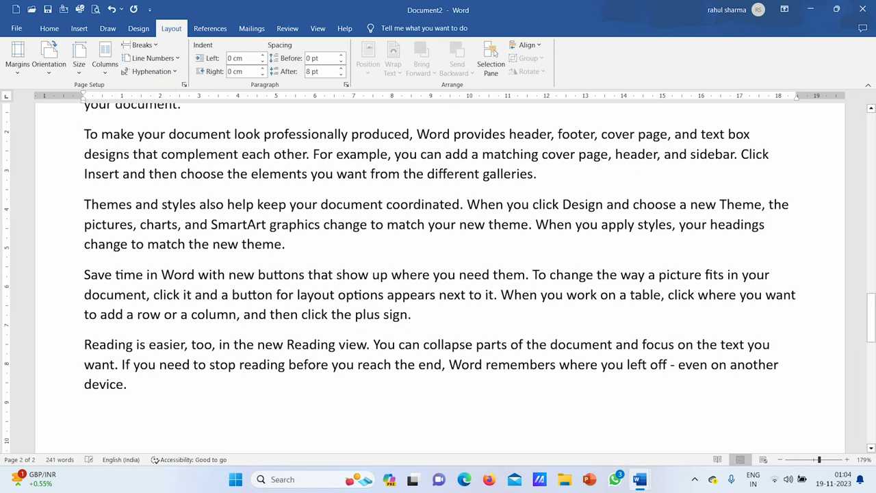
{"action": "left_click", "coordinate": [316, 28]}
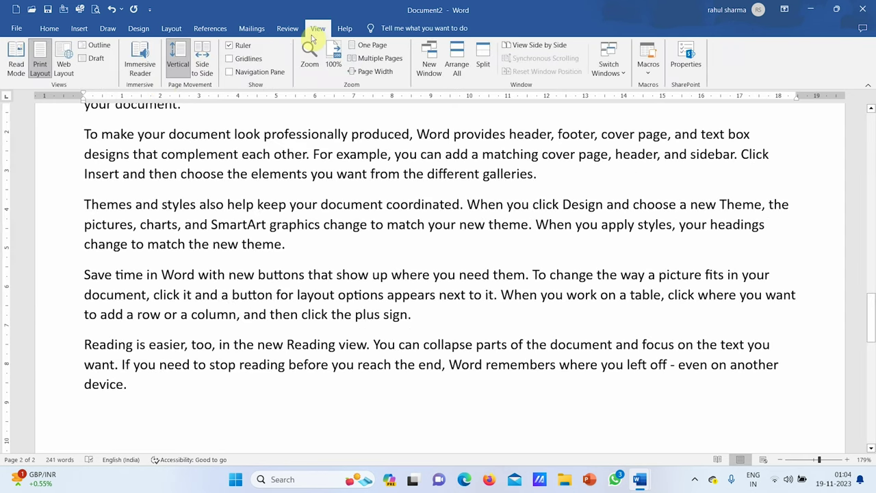
Step: Show both pages side by side, check the Breaks list unchanged, then zoom to Page Width
{"action": "left_click", "coordinate": [376, 58]}
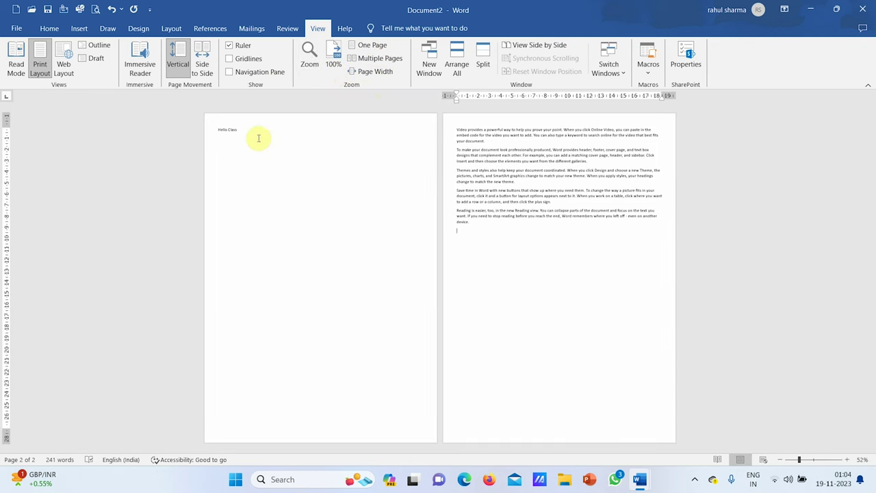
{"action": "left_click_drag", "start_coordinate": [207, 134], "coordinate": [242, 147]}
{"action": "left_click", "coordinate": [263, 168]}
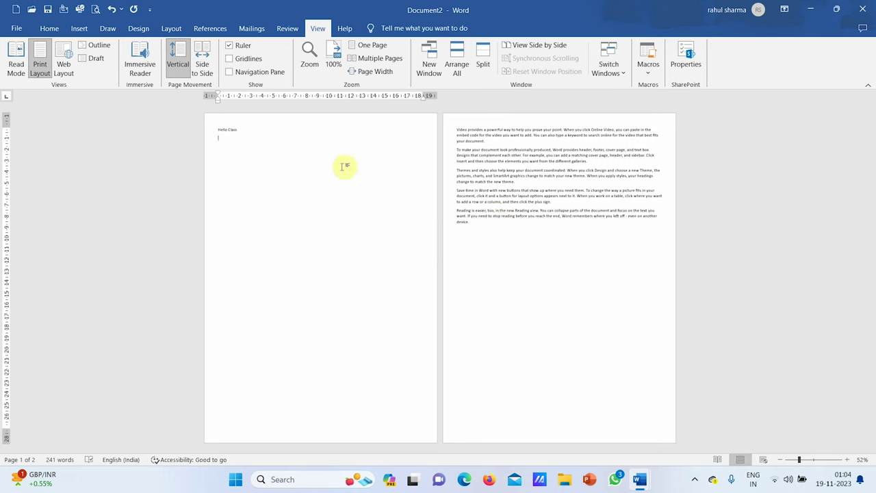
{"action": "left_click", "coordinate": [146, 46]}
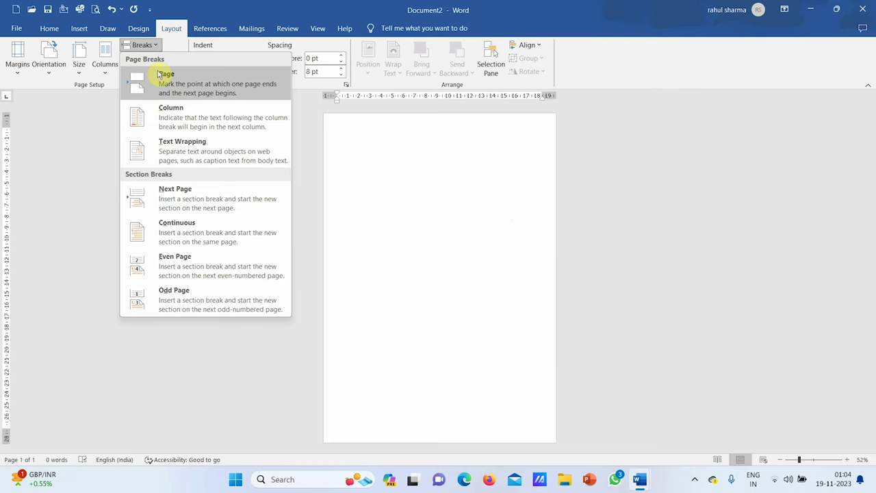
{"action": "left_click", "coordinate": [364, 151]}
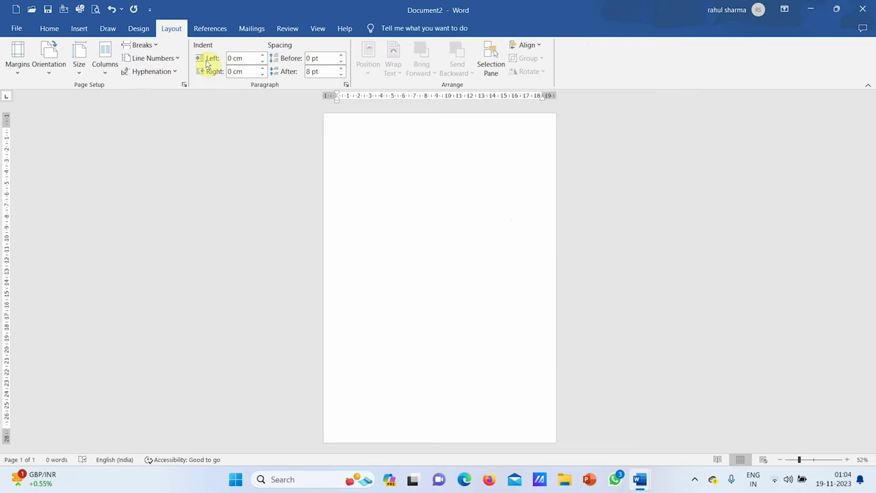
{"action": "left_click", "coordinate": [316, 28]}
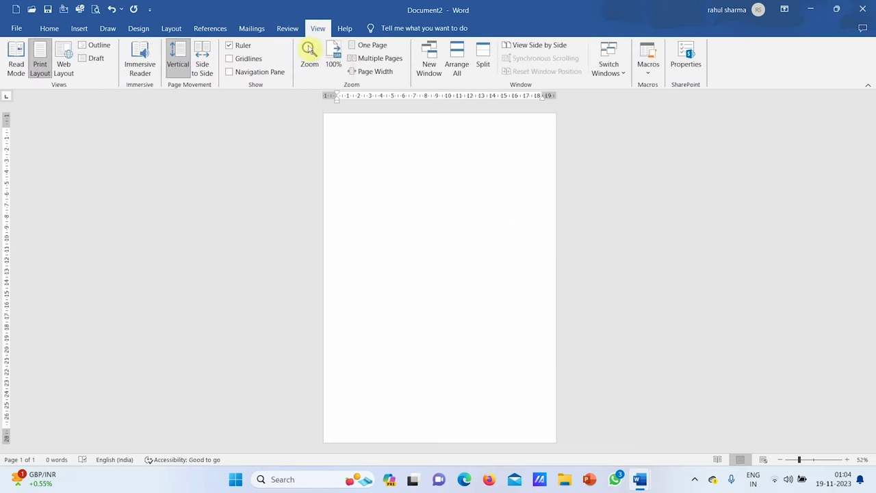
{"action": "left_click", "coordinate": [370, 71]}
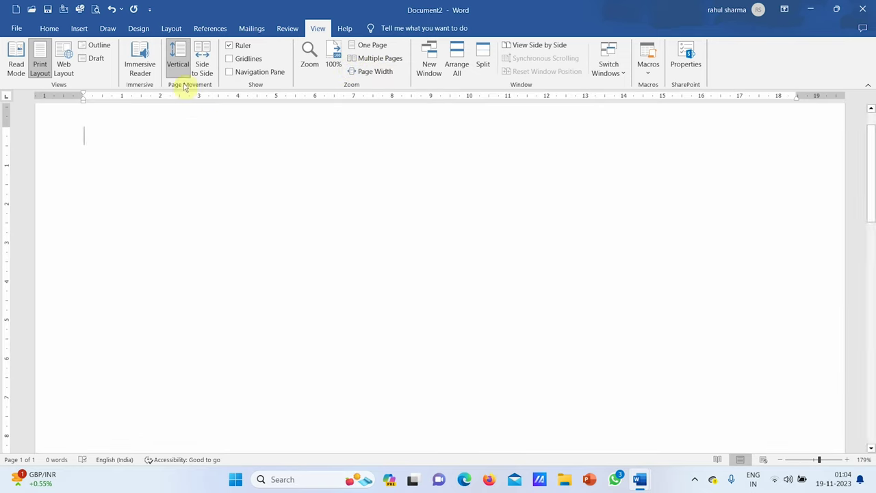
Step: Generate five sample paragraphs with =rand(), zoom out to 120%, and place the caret after 'galleries.'
{"action": "type", "text": "="}
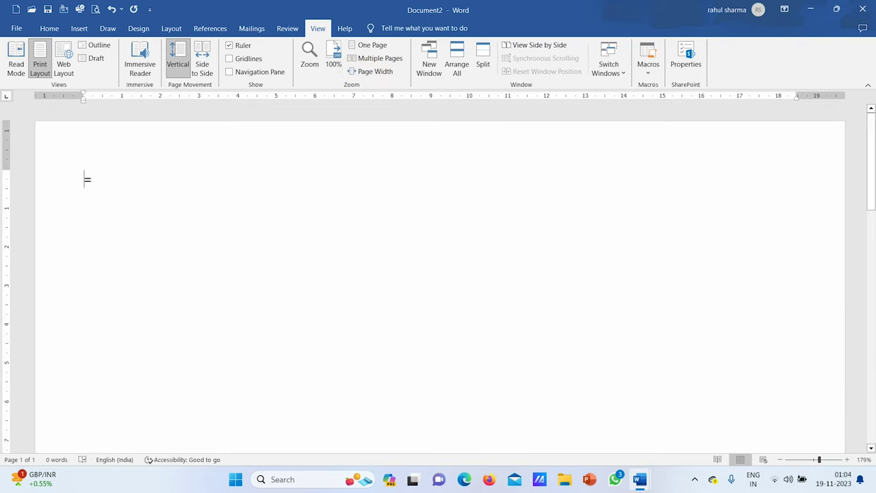
{"action": "type", "text": "rand()"}
{"action": "key", "text": "Return"}
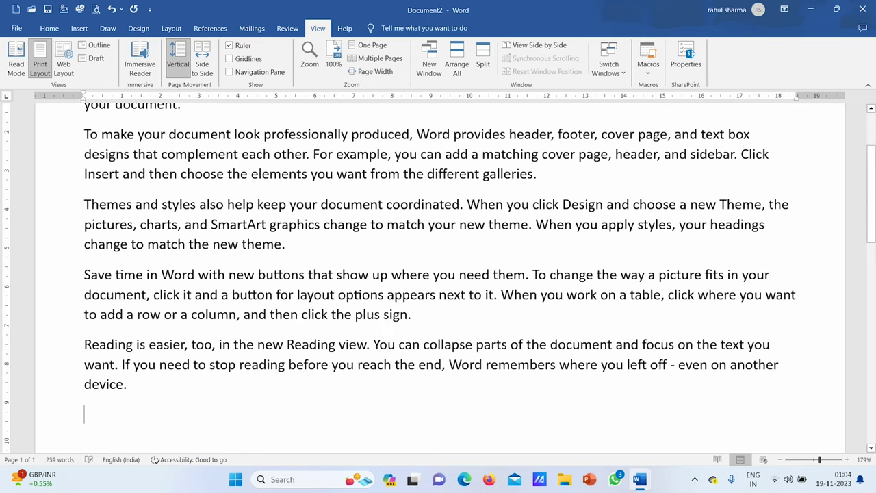
{"action": "left_click", "coordinate": [779, 462]}
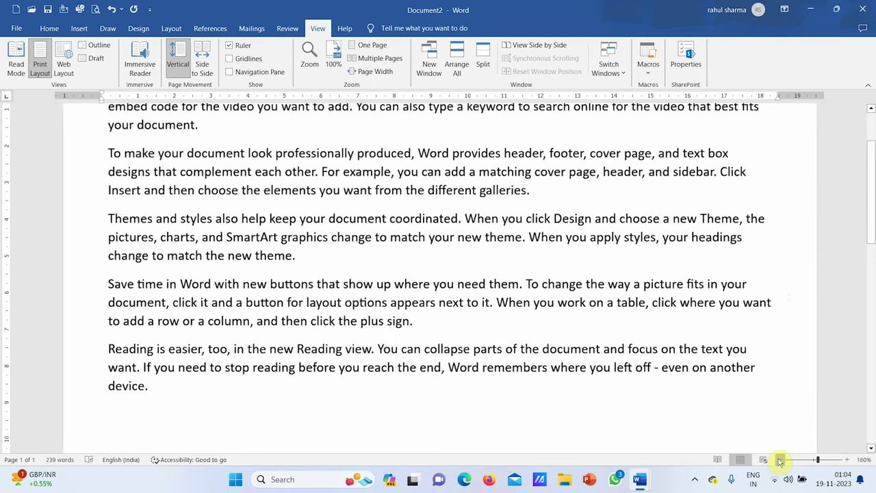
{"action": "left_click", "coordinate": [779, 462]}
{"action": "left_click", "coordinate": [505, 228]}
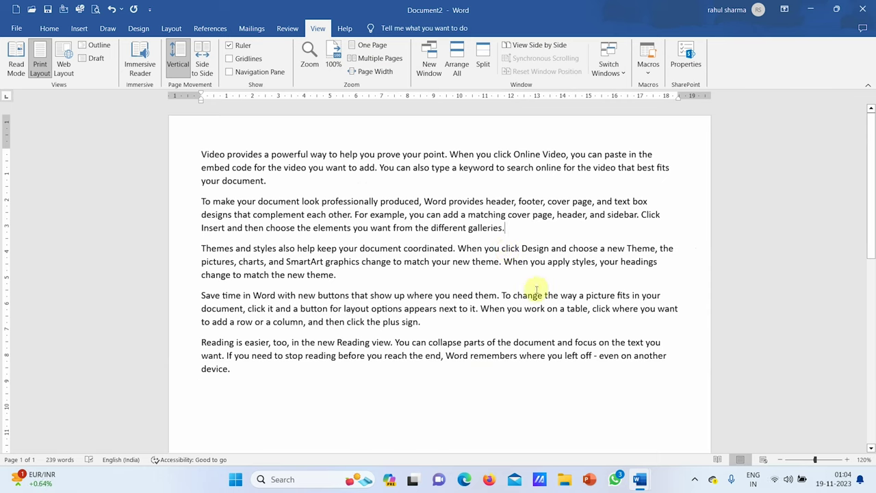
Step: Insert a page break after the second paragraph via Layout > Breaks > Page
{"action": "left_click", "coordinate": [164, 31]}
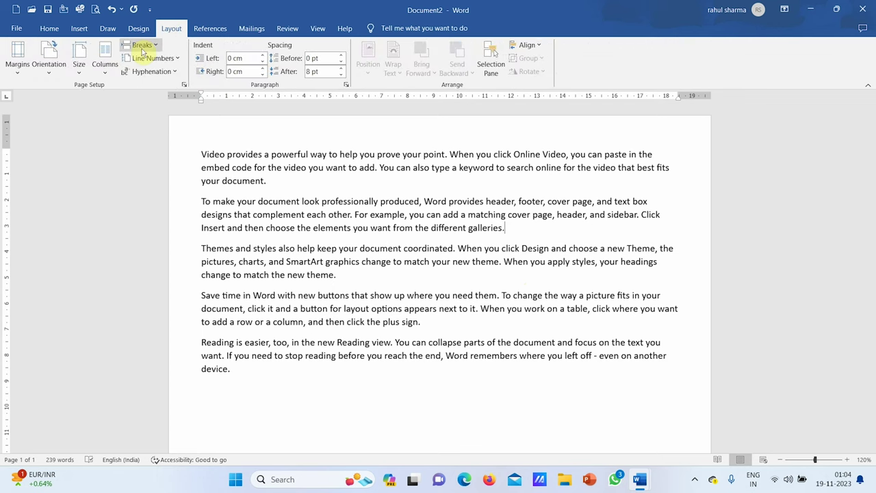
{"action": "left_click", "coordinate": [142, 46]}
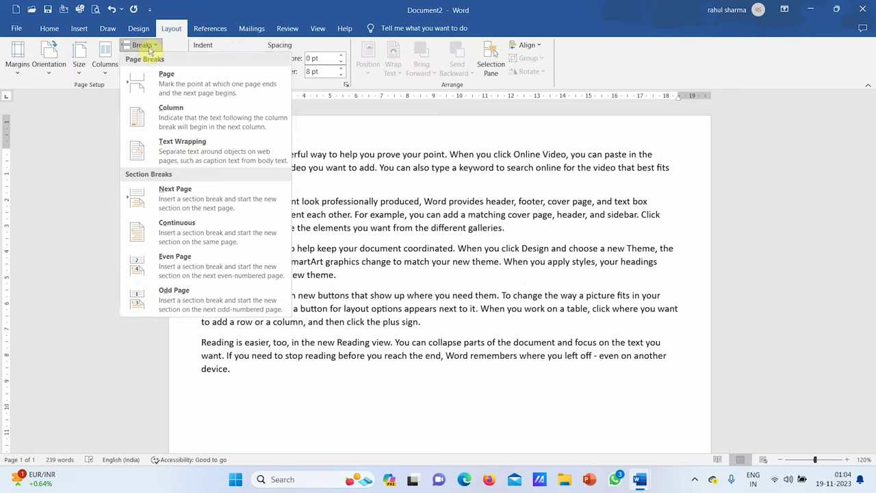
{"action": "left_click", "coordinate": [170, 89]}
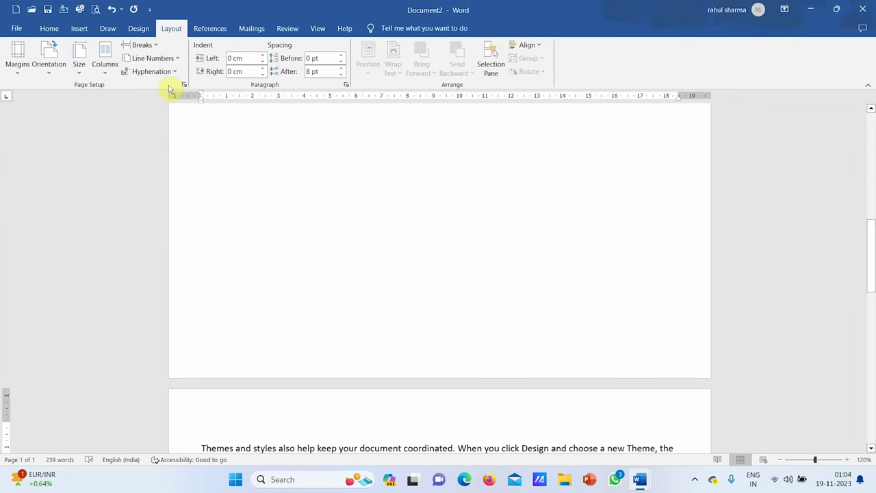
Step: Review the two resulting pages and close the Breaks list without adding another break
{"action": "scroll", "coordinate": [337, 245], "scroll_direction": "up", "scroll_amount": 3}
{"action": "scroll", "coordinate": [339, 247], "scroll_direction": "up", "scroll_amount": 5}
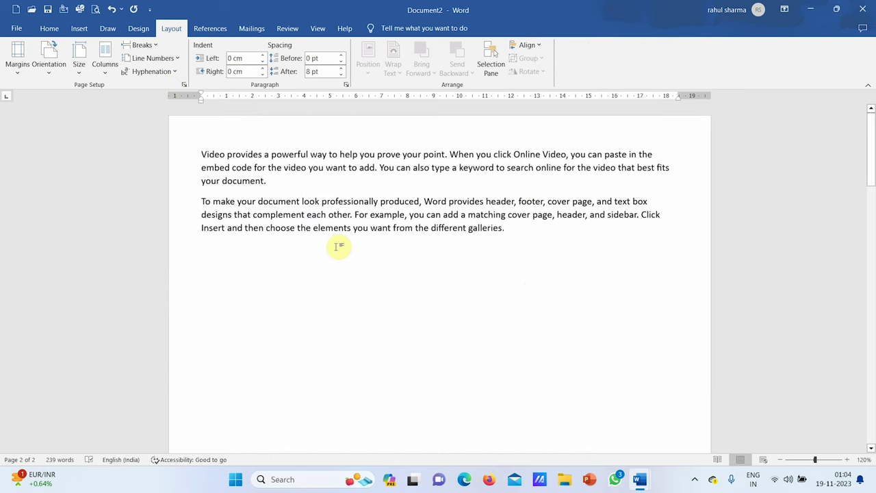
{"action": "scroll", "coordinate": [339, 247], "scroll_direction": "down", "scroll_amount": 5}
{"action": "scroll", "coordinate": [335, 249], "scroll_direction": "down", "scroll_amount": 5}
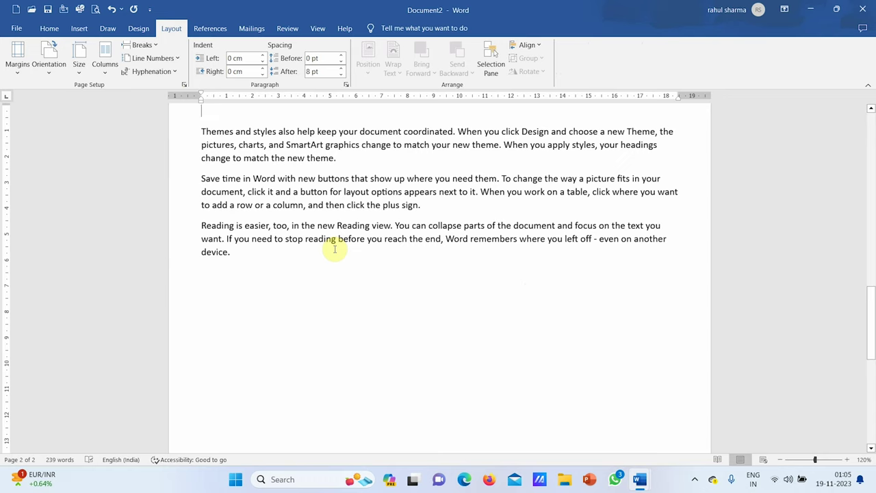
{"action": "scroll", "coordinate": [333, 250], "scroll_direction": "up", "scroll_amount": 3}
{"action": "scroll", "coordinate": [305, 270], "scroll_direction": "up", "scroll_amount": 5}
{"action": "left_click", "coordinate": [159, 45]}
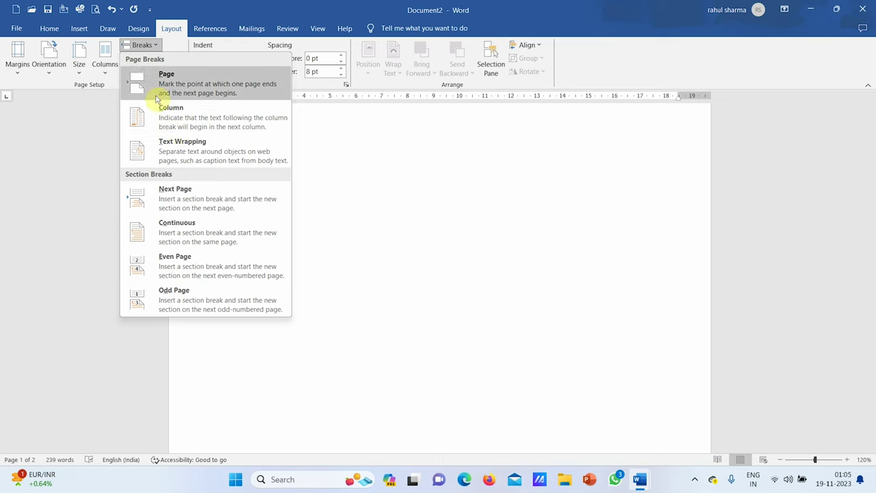
{"action": "left_click", "coordinate": [436, 289]}
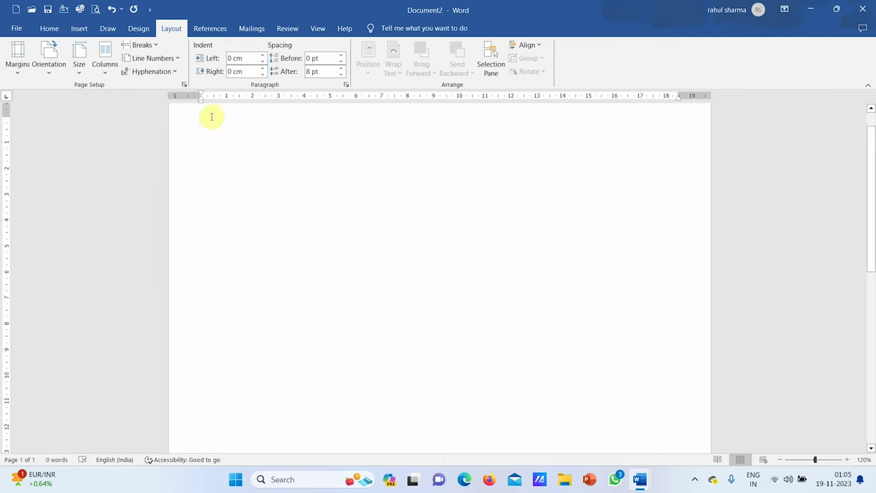
Step: Preview the Size and Columns menus, then generate five sample paragraphs with =rand()
{"action": "left_click", "coordinate": [79, 65]}
{"action": "left_click", "coordinate": [104, 65]}
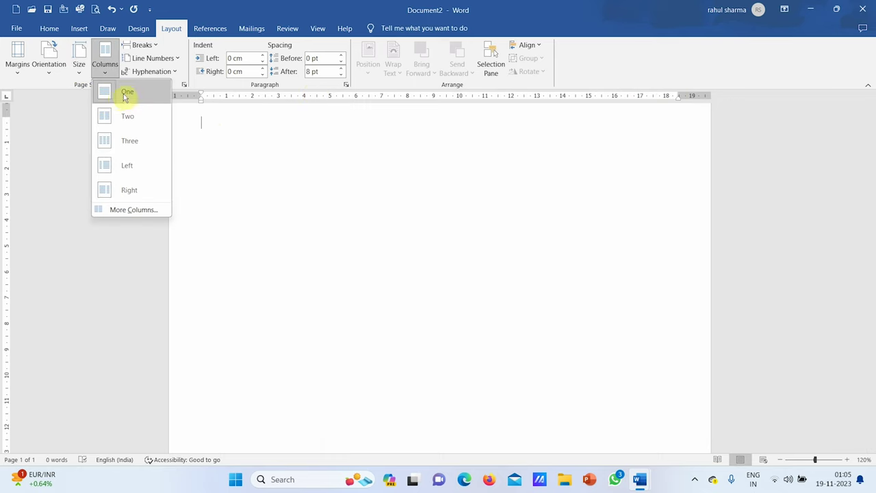
{"action": "left_click", "coordinate": [272, 161]}
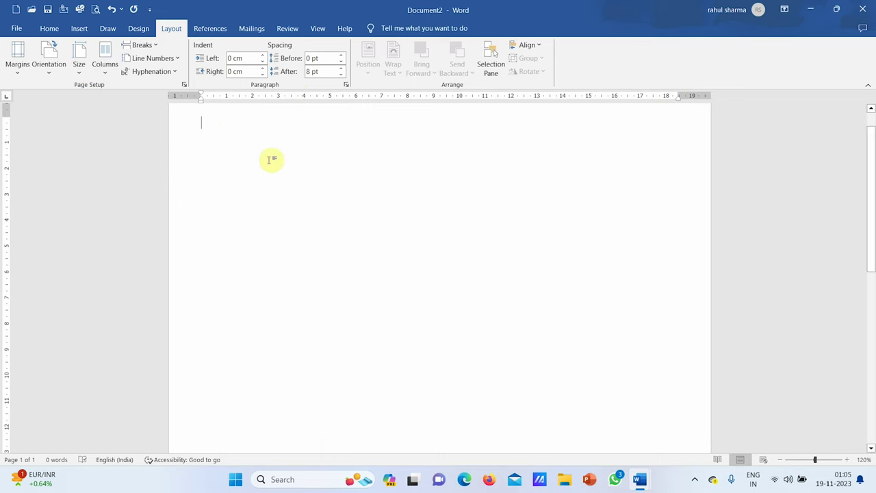
{"action": "type", "text": "="}
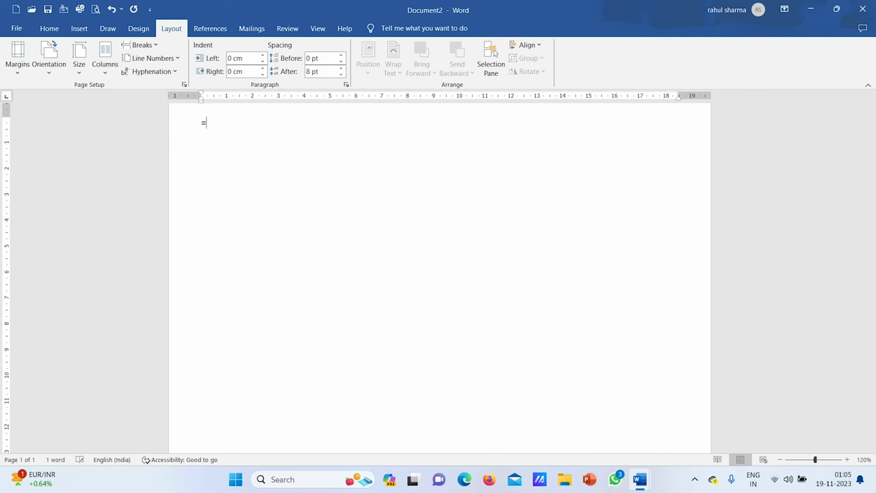
{"action": "type", "text": "rand()"}
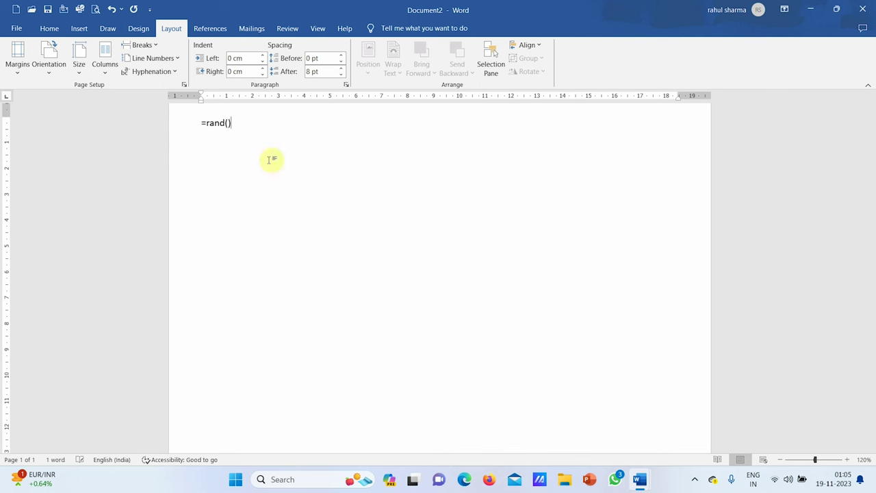
{"action": "key", "text": "Return"}
Step: Lay the selected sample paragraphs out in two columns and review the result
{"action": "mouse_move", "coordinate": [203, 123]}
{"action": "left_mouse_down"}
{"action": "mouse_move", "coordinate": [214, 324]}
{"action": "mouse_move", "coordinate": [227, 370]}
{"action": "left_mouse_up"}
{"action": "left_click", "coordinate": [105, 65]}
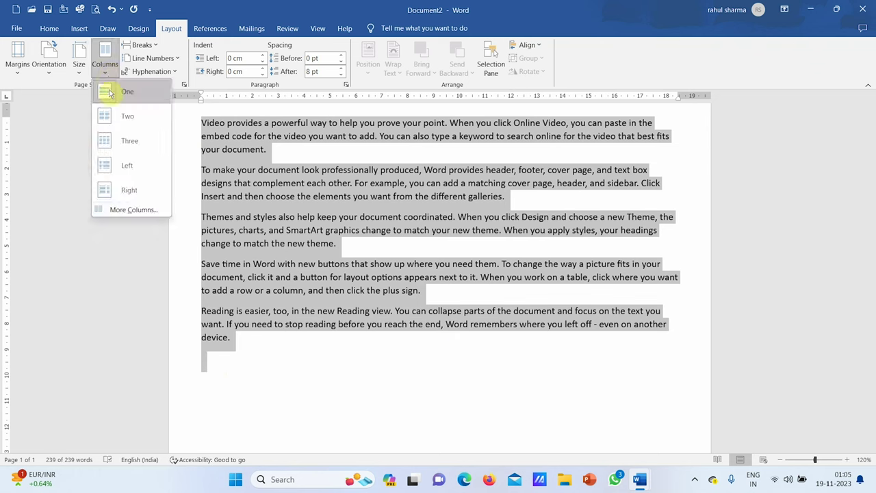
{"action": "left_click", "coordinate": [112, 116]}
{"action": "left_click", "coordinate": [361, 334]}
{"action": "scroll", "coordinate": [361, 337], "scroll_direction": "down", "scroll_amount": 3}
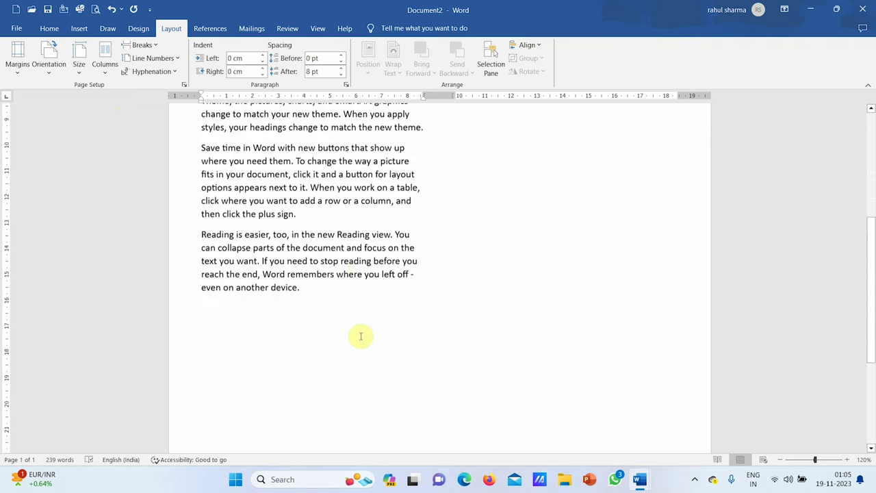
{"action": "scroll", "coordinate": [361, 336], "scroll_direction": "up", "scroll_amount": 3}
{"action": "scroll", "coordinate": [361, 336], "scroll_direction": "up", "scroll_amount": 4}
{"action": "scroll", "coordinate": [361, 337], "scroll_direction": "down", "scroll_amount": 4}
{"action": "scroll", "coordinate": [361, 336], "scroll_direction": "up", "scroll_amount": 1}
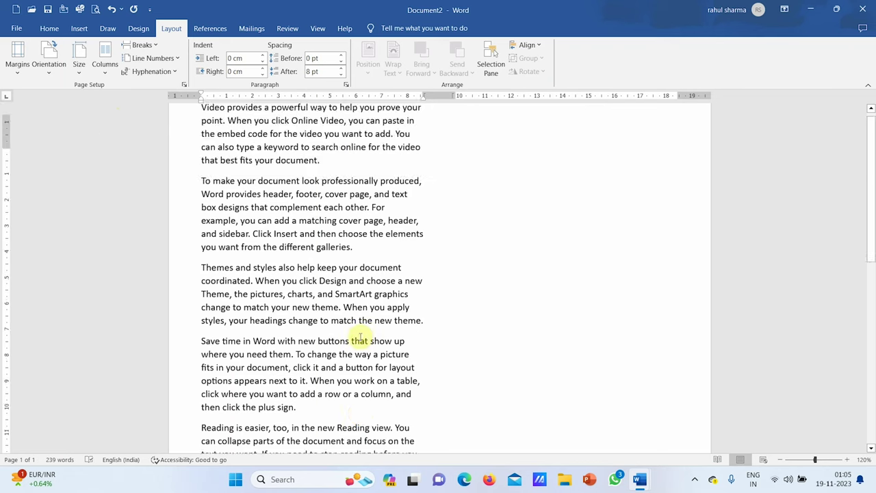
{"action": "scroll", "coordinate": [361, 336], "scroll_direction": "up", "scroll_amount": 1}
{"action": "scroll", "coordinate": [312, 166], "scroll_direction": "down", "scroll_amount": 2}
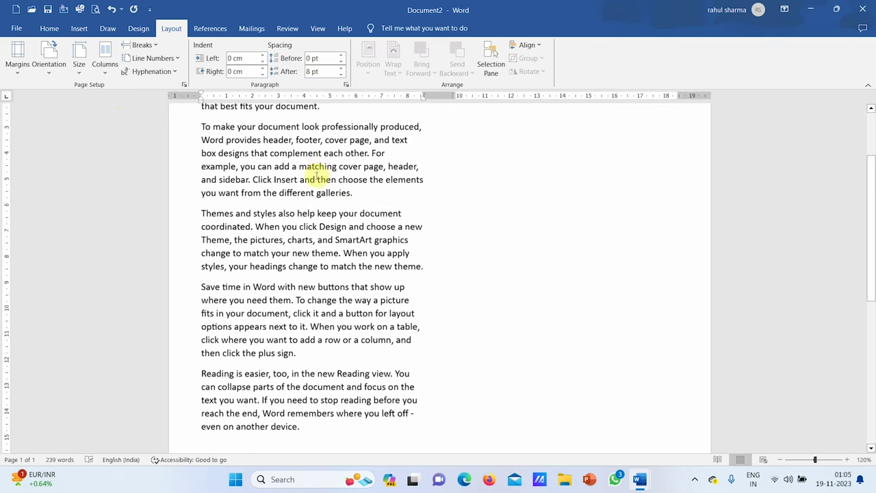
{"action": "scroll", "coordinate": [308, 185], "scroll_direction": "down", "scroll_amount": 3}
{"action": "scroll", "coordinate": [310, 198], "scroll_direction": "down", "scroll_amount": 4}
{"action": "scroll", "coordinate": [315, 209], "scroll_direction": "down", "scroll_amount": 3}
{"action": "scroll", "coordinate": [317, 212], "scroll_direction": "up", "scroll_amount": 1}
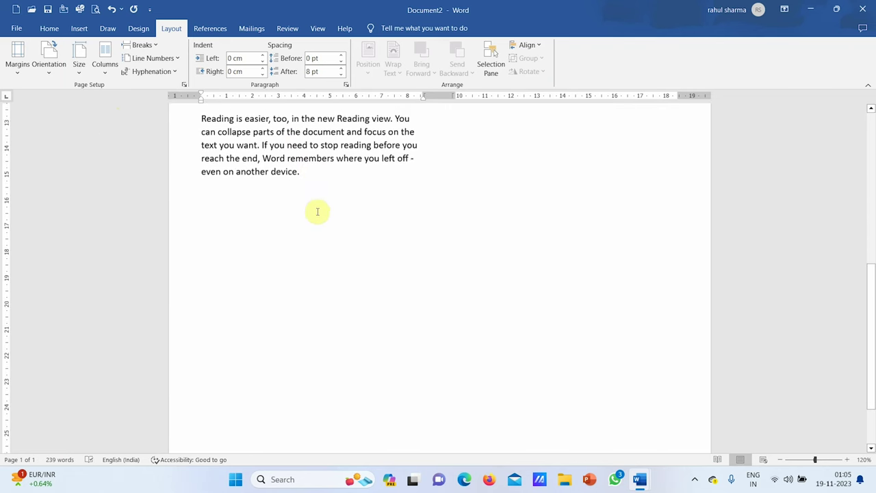
{"action": "type", "text": "=rand"}
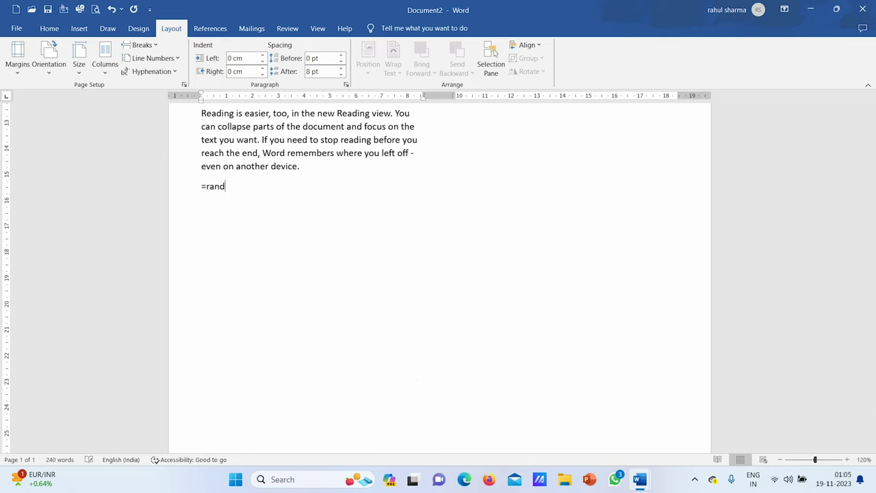
{"action": "type", "text": "()"}
{"action": "key", "text": "Return"}
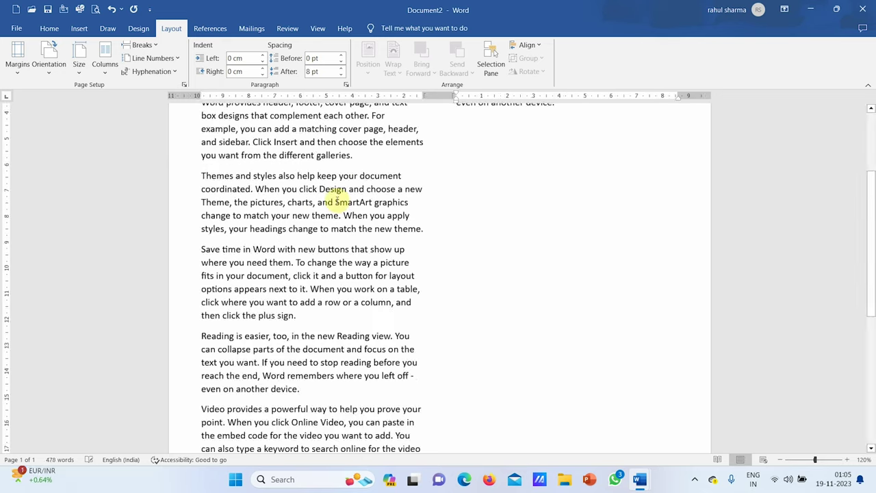
{"action": "scroll", "coordinate": [405, 268], "scroll_direction": "up", "scroll_amount": 3}
{"action": "scroll", "coordinate": [405, 268], "scroll_direction": "down", "scroll_amount": 3}
{"action": "scroll", "coordinate": [404, 267], "scroll_direction": "down", "scroll_amount": 3}
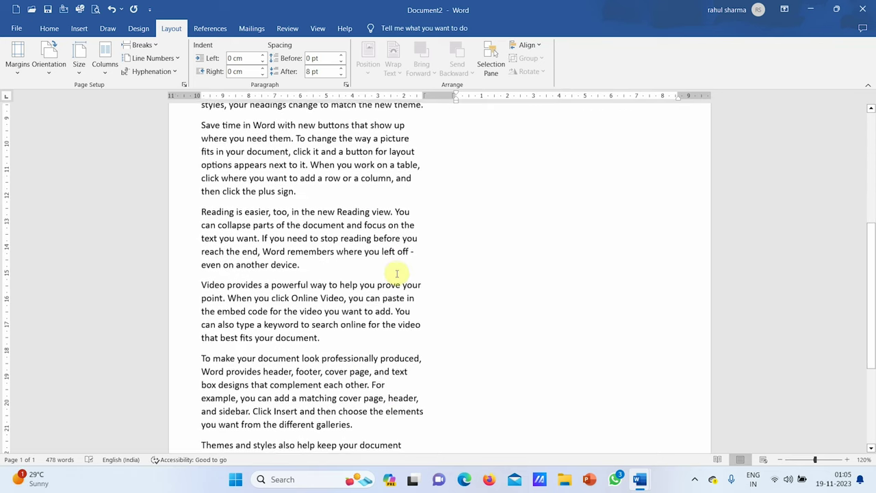
{"action": "scroll", "coordinate": [401, 271], "scroll_direction": "up", "scroll_amount": 2}
{"action": "key", "text": "ctrl+z"}
{"action": "scroll", "coordinate": [397, 278], "scroll_direction": "up", "scroll_amount": 2}
{"action": "scroll", "coordinate": [396, 276], "scroll_direction": "up", "scroll_amount": 2}
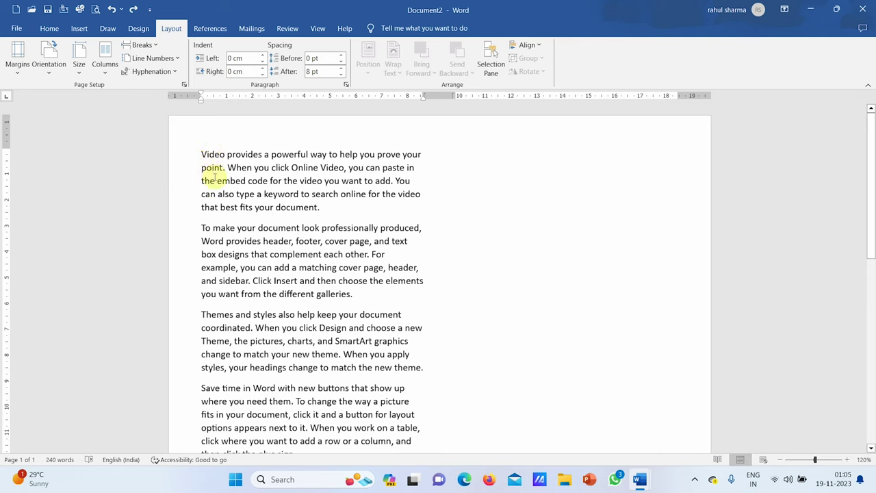
{"action": "mouse_move", "coordinate": [201, 155]}
{"action": "left_mouse_down"}
{"action": "mouse_move", "coordinate": [322, 292]}
{"action": "mouse_move", "coordinate": [362, 304]}
{"action": "left_mouse_up"}
{"action": "left_click", "coordinate": [393, 354]}
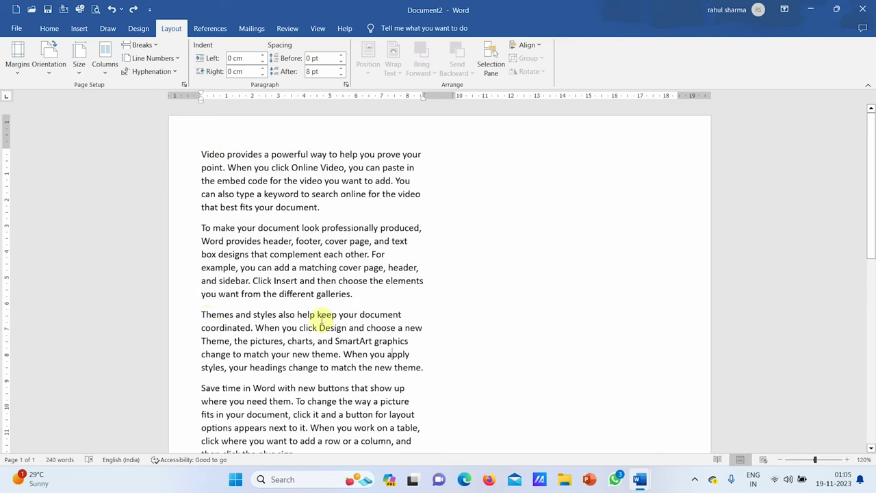
{"action": "left_click_drag", "start_coordinate": [202, 315], "coordinate": [430, 315]}
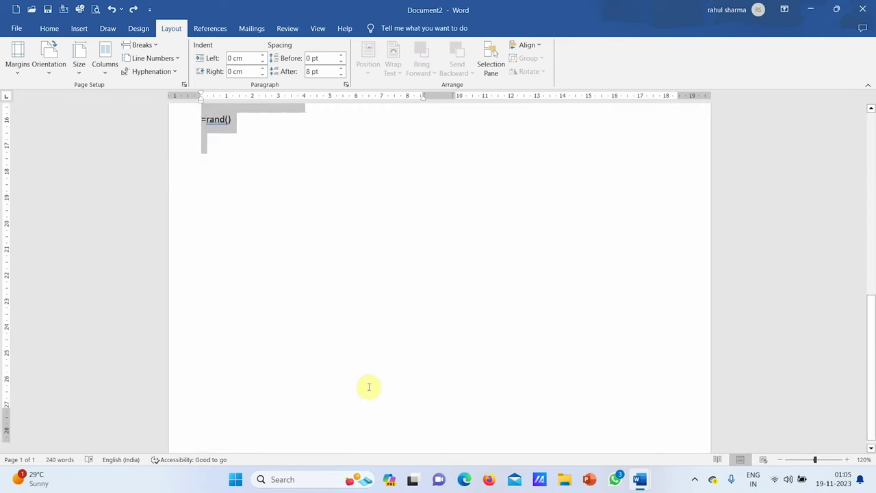
{"action": "scroll", "coordinate": [430, 315], "scroll_direction": "up", "scroll_amount": 2}
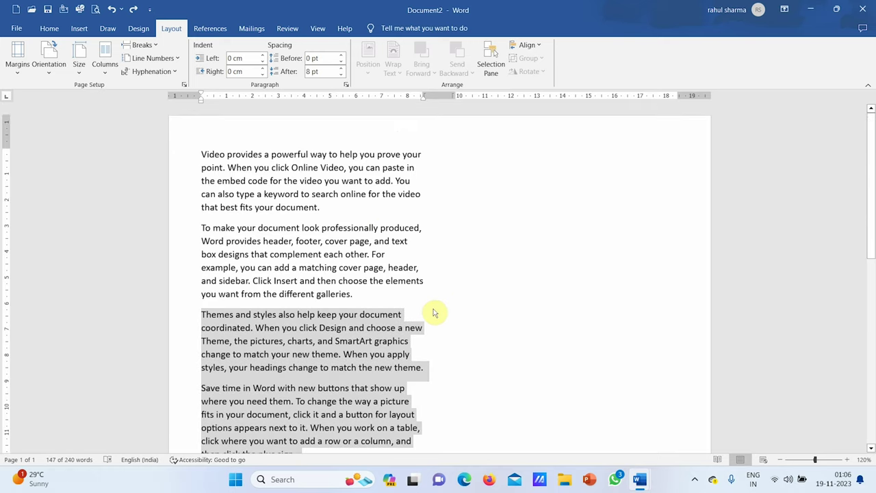
{"action": "left_click", "coordinate": [431, 313]}
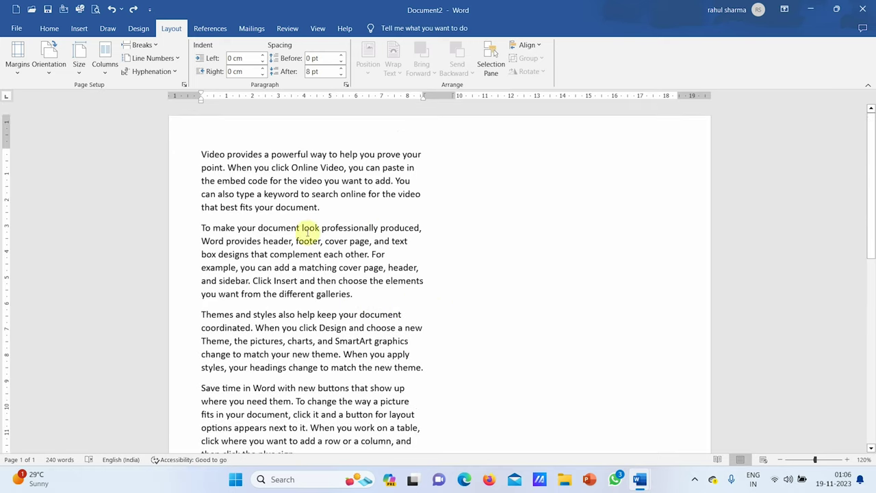
Step: Insert a column break before the second paragraph, pushing it into the second column
{"action": "left_click", "coordinate": [106, 72]}
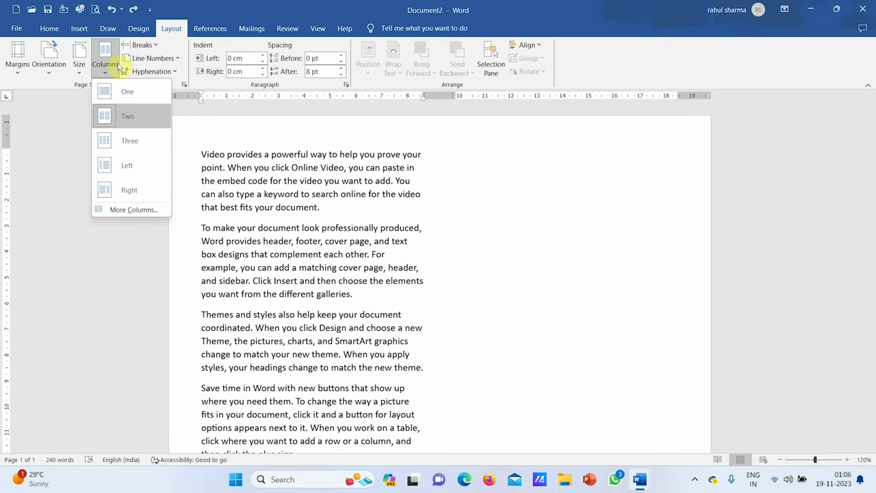
{"action": "left_click", "coordinate": [152, 48]}
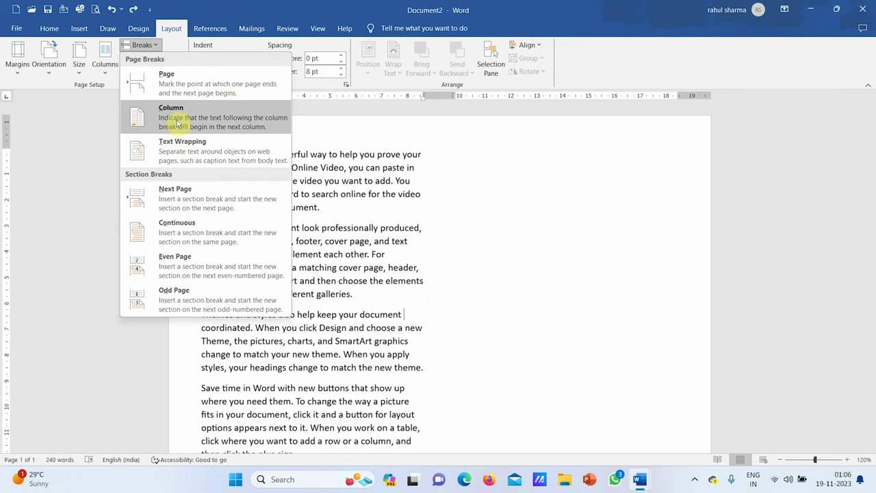
{"action": "left_click", "coordinate": [455, 282]}
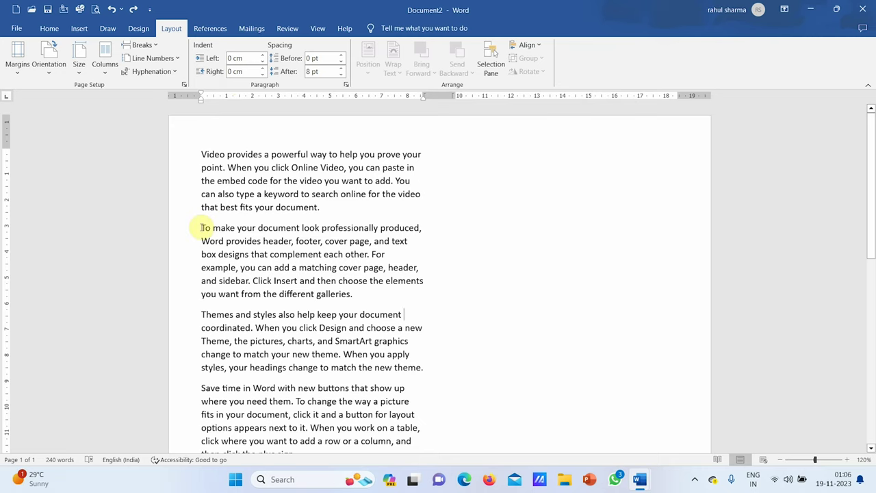
{"action": "left_click", "coordinate": [140, 44]}
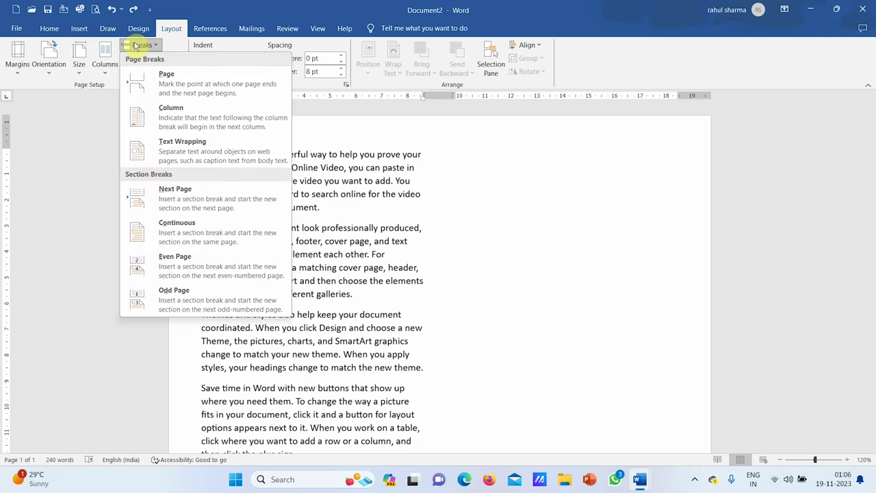
{"action": "left_click", "coordinate": [169, 111]}
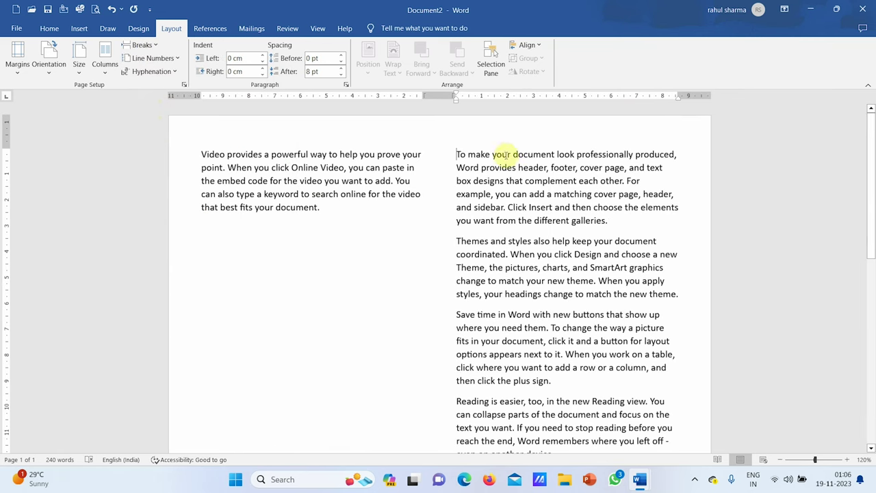
{"action": "scroll", "coordinate": [514, 171], "scroll_direction": "down", "scroll_amount": 4}
{"action": "scroll", "coordinate": [514, 178], "scroll_direction": "up", "scroll_amount": 4}
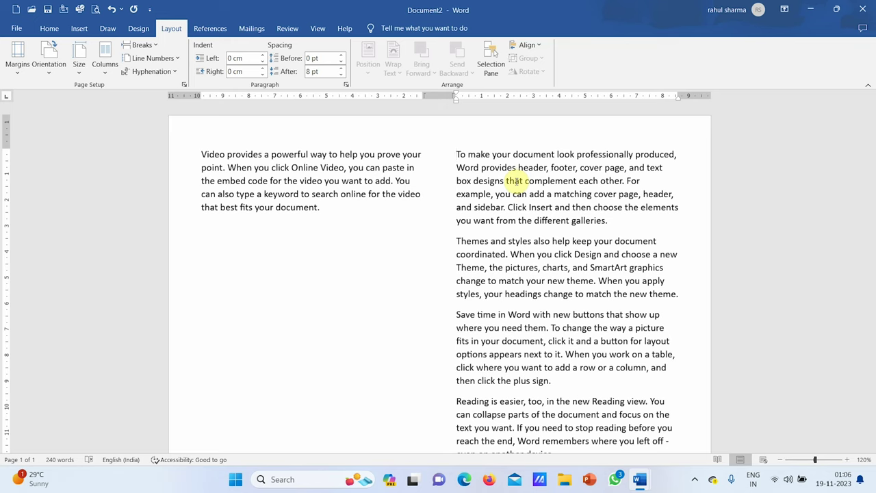
Step: Dismiss the Breaks list without changes and start a new blank document with Ctrl+N
{"action": "left_click", "coordinate": [142, 45]}
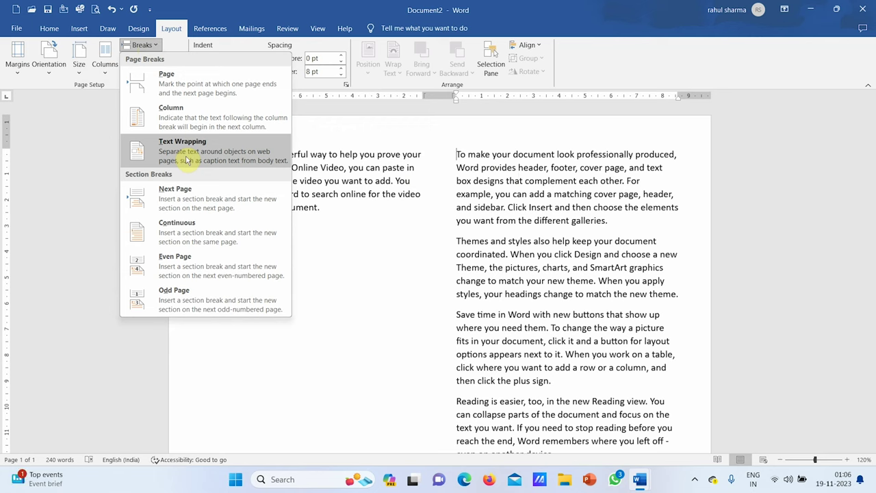
{"action": "left_click", "coordinate": [404, 221]}
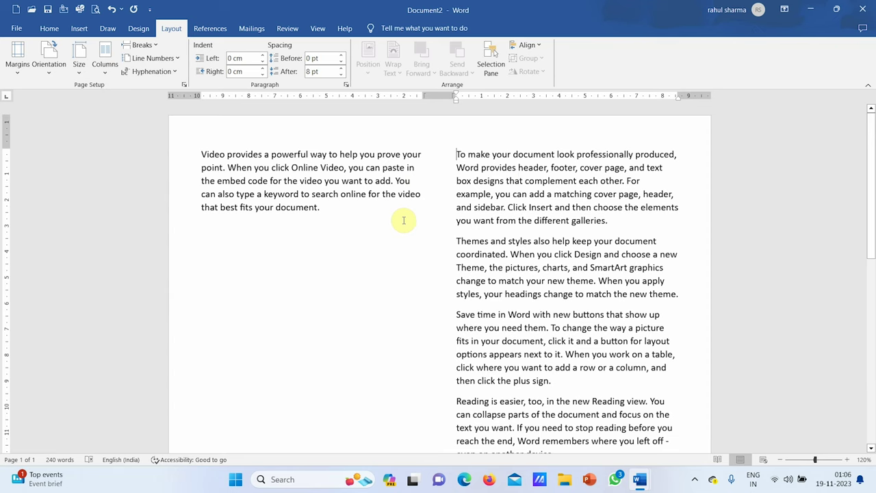
{"action": "key", "text": "ctrl+n"}
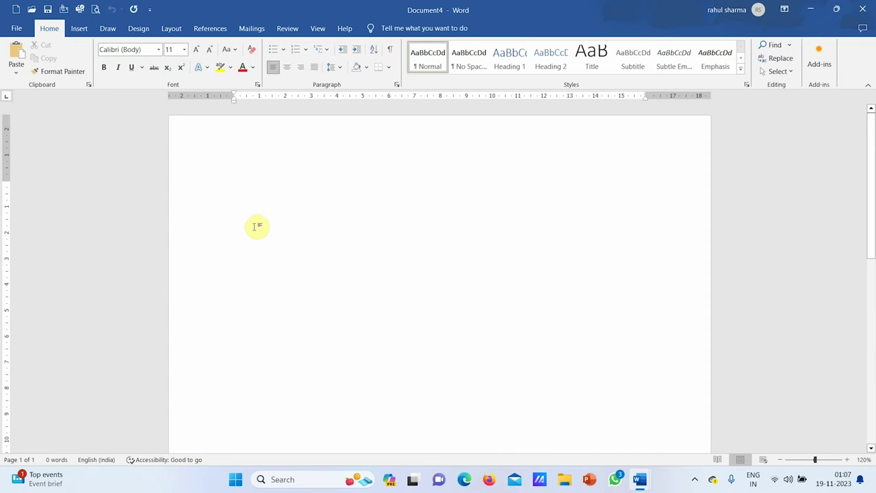
{"action": "left_click", "coordinate": [171, 28]}
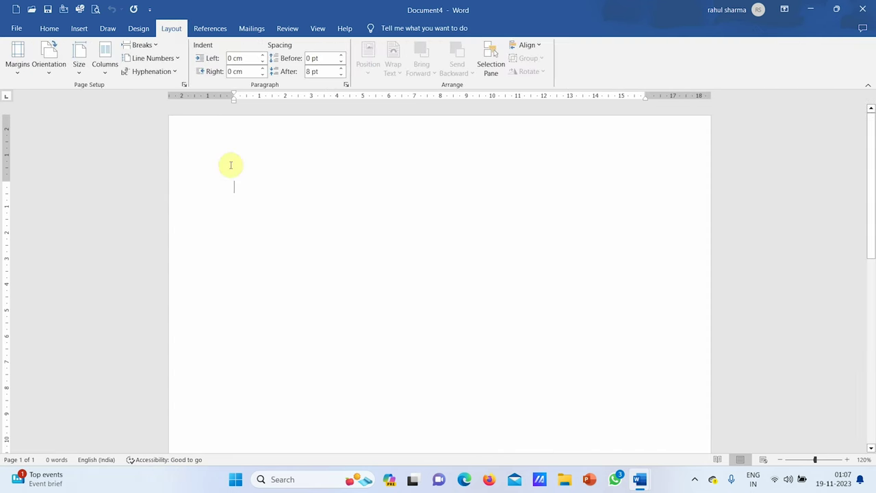
{"action": "type", "text": "This is "}
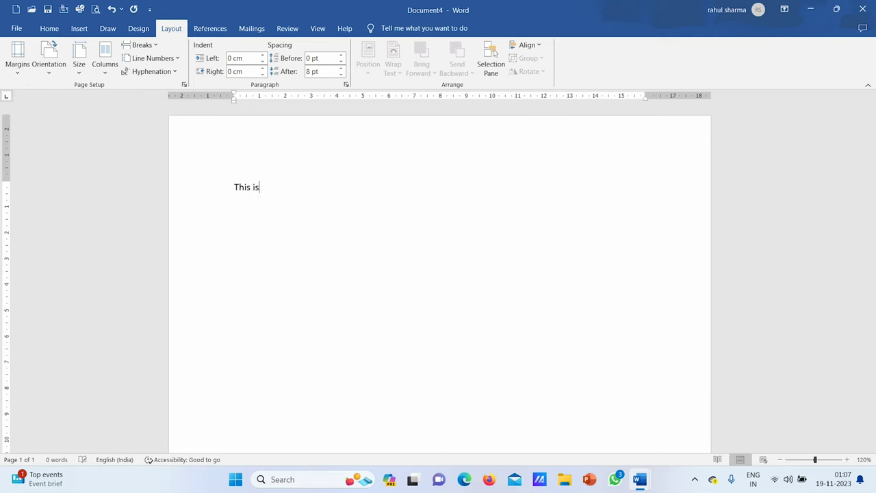
{"action": "type", "text": "my computer"}
{"action": "key", "text": "Return"}
{"action": "type", "text": "My "}
{"action": "type", "text": "computer name is"}
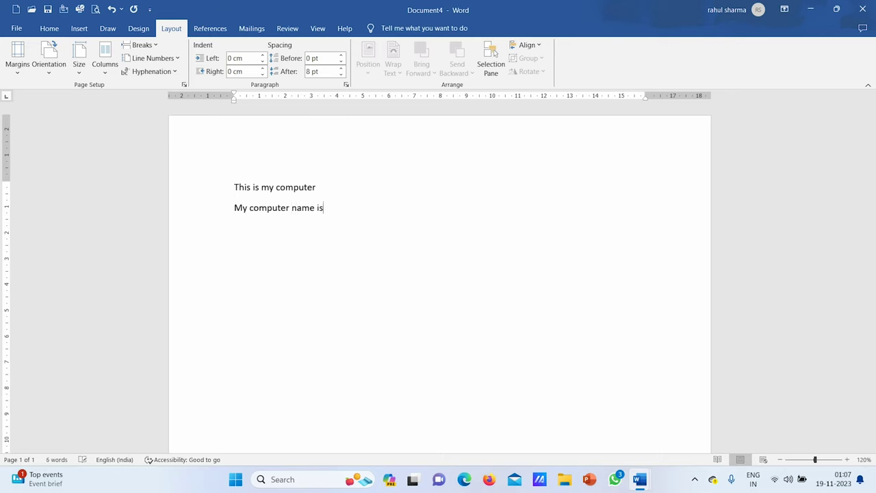
{"action": "type", "text": " PC One"}
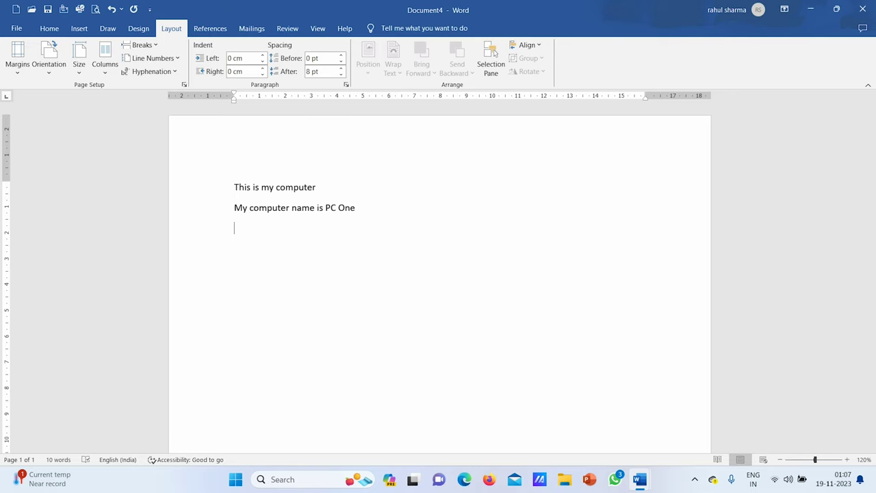
{"action": "type", "text": "Hello"}
{"action": "type", "text": " Class"}
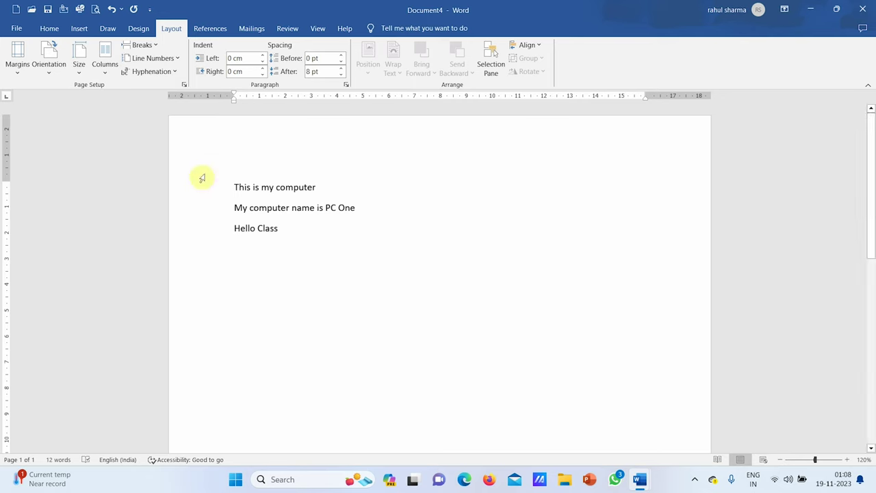
{"action": "left_click_drag", "start_coordinate": [207, 187], "coordinate": [220, 229]}
{"action": "left_click", "coordinate": [52, 28]}
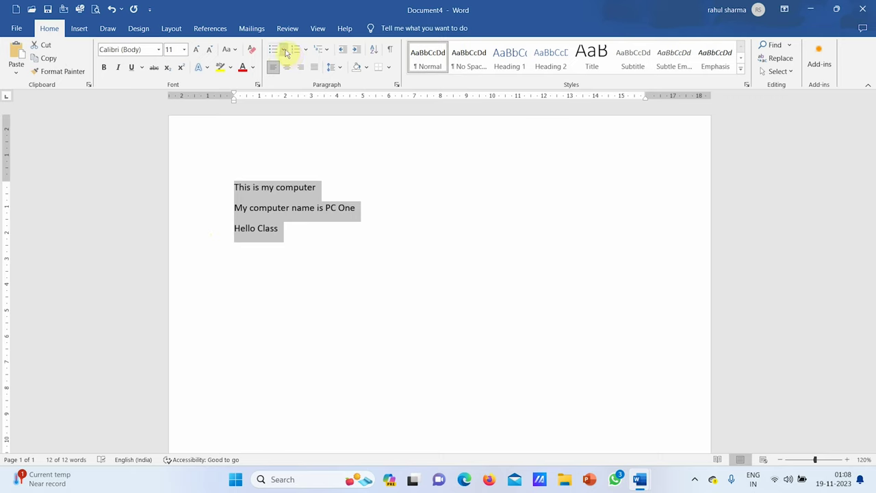
{"action": "left_click", "coordinate": [282, 49]}
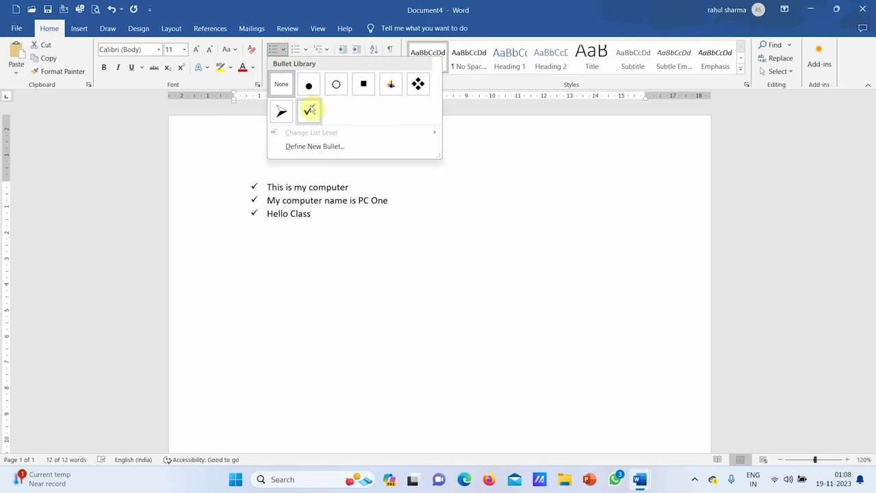
{"action": "left_click", "coordinate": [315, 236]}
Step: Delete the three typed lines and generate five sample paragraphs with =rand()
{"action": "key", "text": "Delete"}
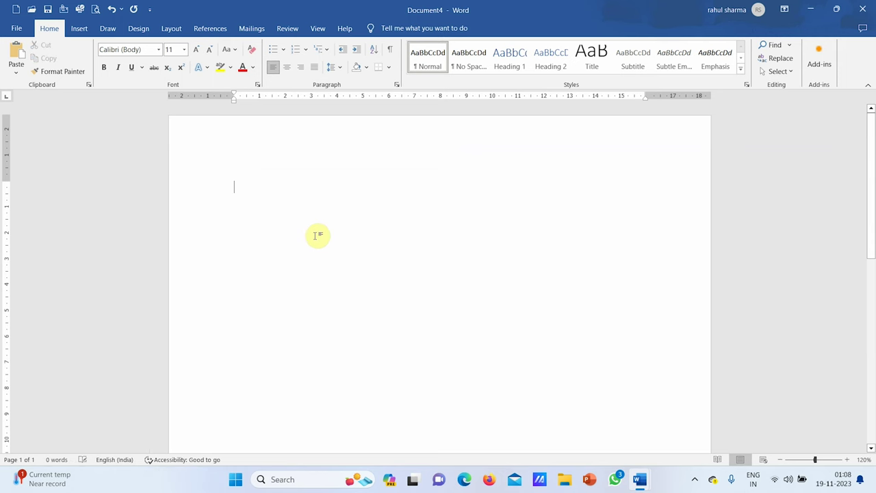
{"action": "type", "text": "=rand("}
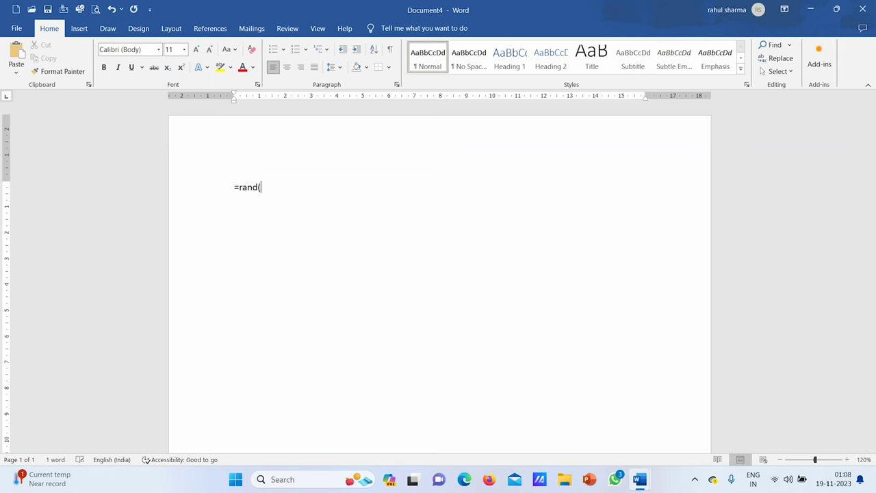
{"action": "type", "text": ")"}
{"action": "key", "text": "Return"}
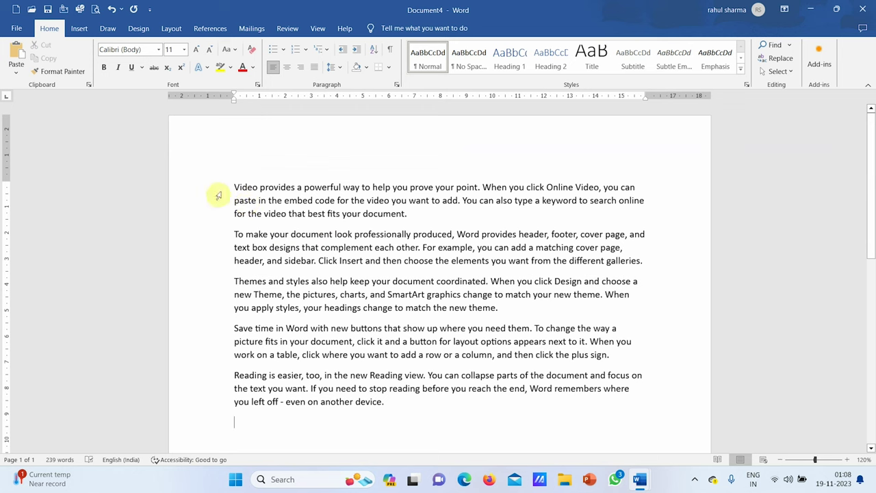
Step: Give the five paragraphs checkmark bullets, then delete all the document text
{"action": "left_click_drag", "start_coordinate": [219, 192], "coordinate": [263, 411]}
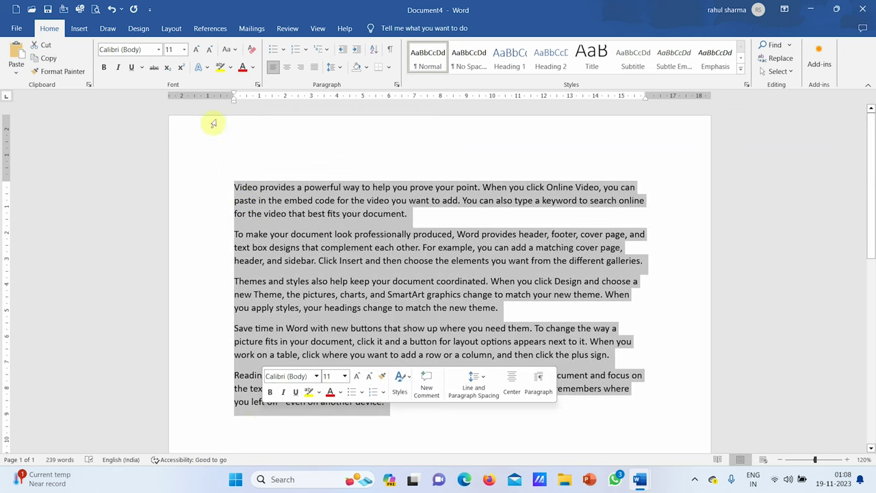
{"action": "left_click", "coordinate": [285, 55]}
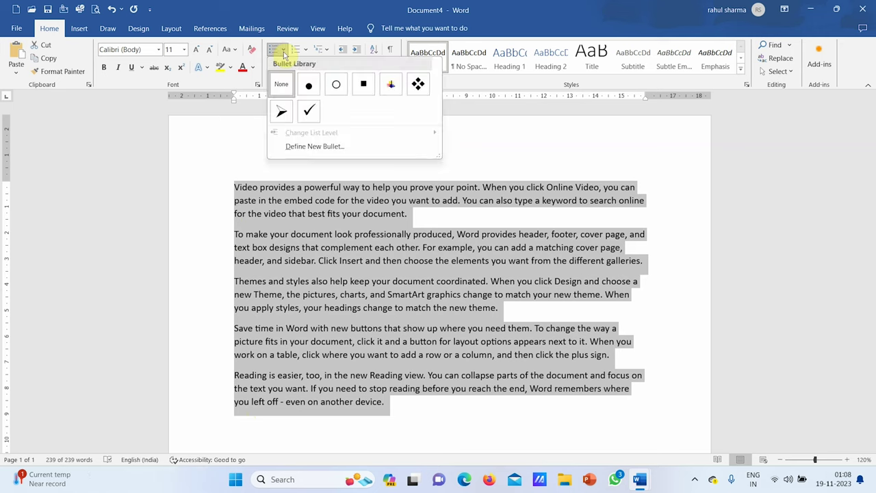
{"action": "left_click", "coordinate": [308, 115]}
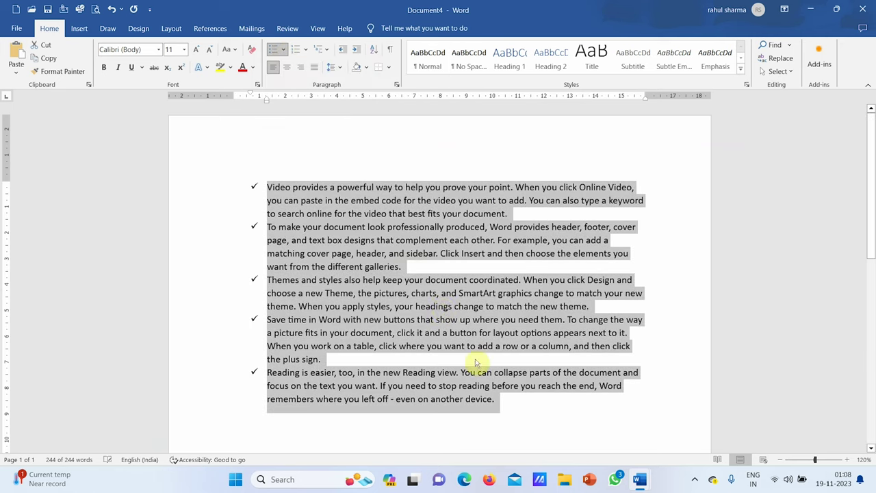
{"action": "left_click", "coordinate": [477, 361]}
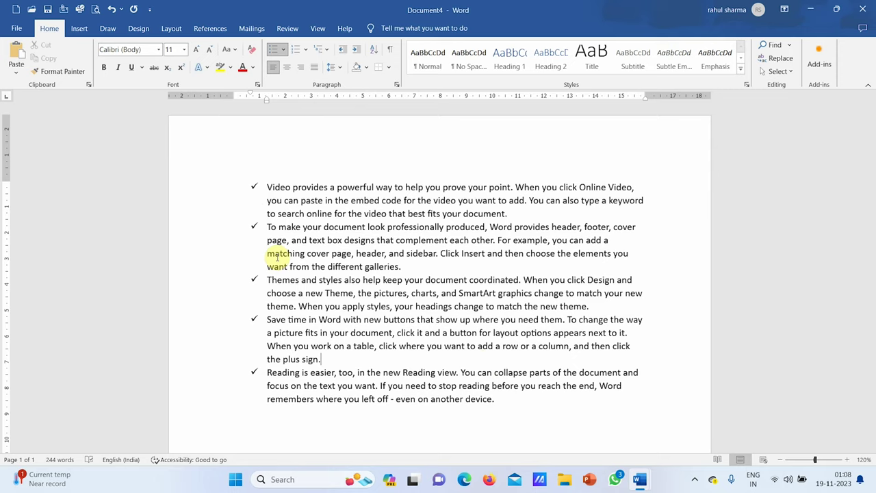
{"action": "key", "text": "ctrl+a"}
{"action": "key", "text": "Delete"}
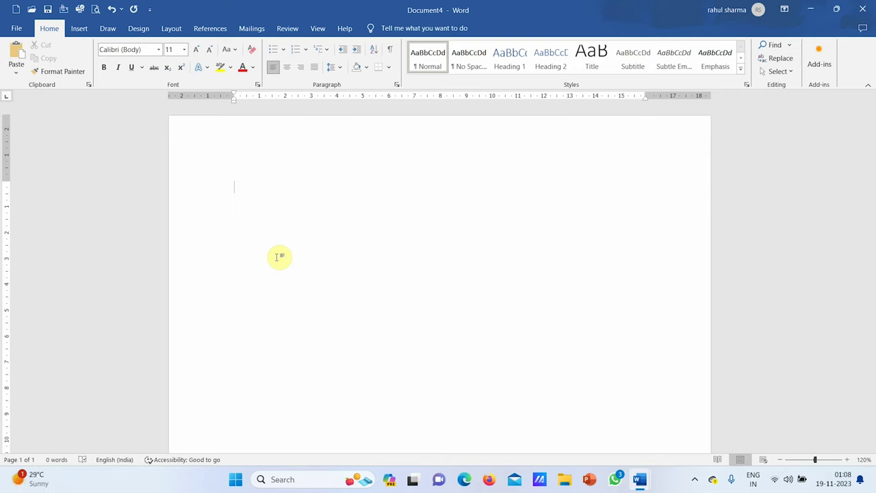
Step: Type 'Type of Computer memory' followed by lines Primary Memory, ROM, RAM, Secondary Memory
{"action": "type", "text": "Type of"}
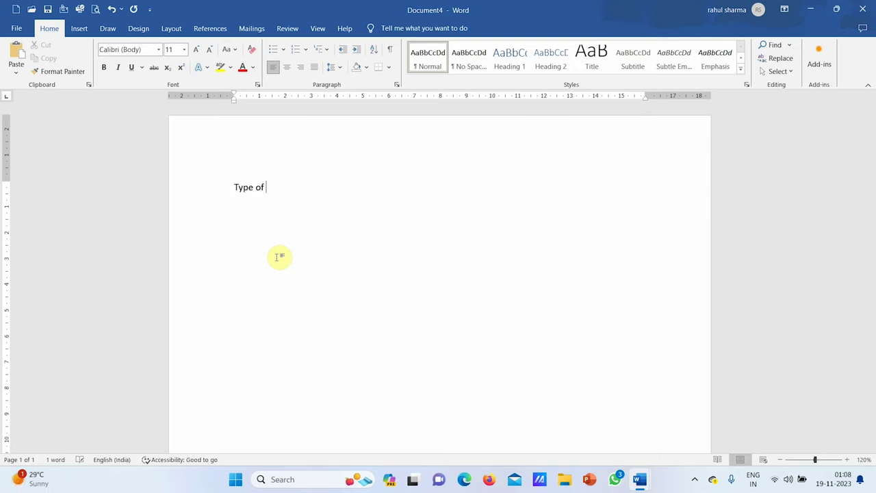
{"action": "type", "text": " Computer memory"}
{"action": "key", "text": "Return"}
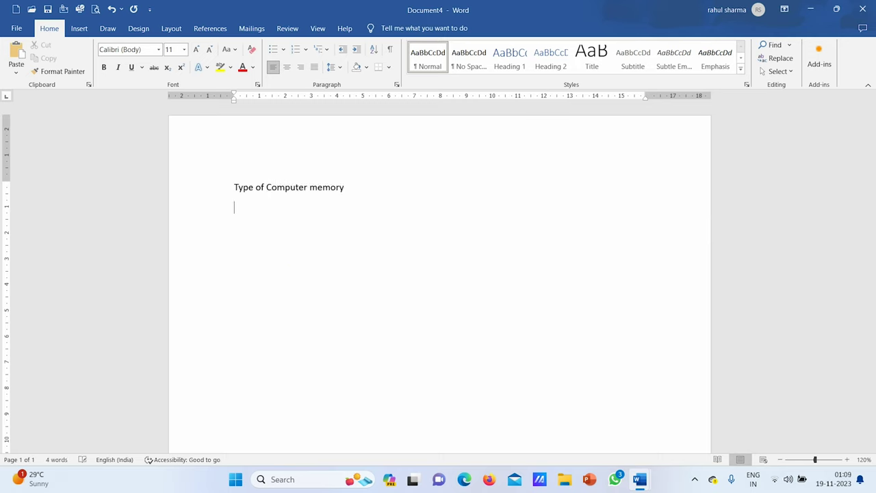
{"action": "type", "text": "Primary Memory"}
{"action": "key", "text": "Return"}
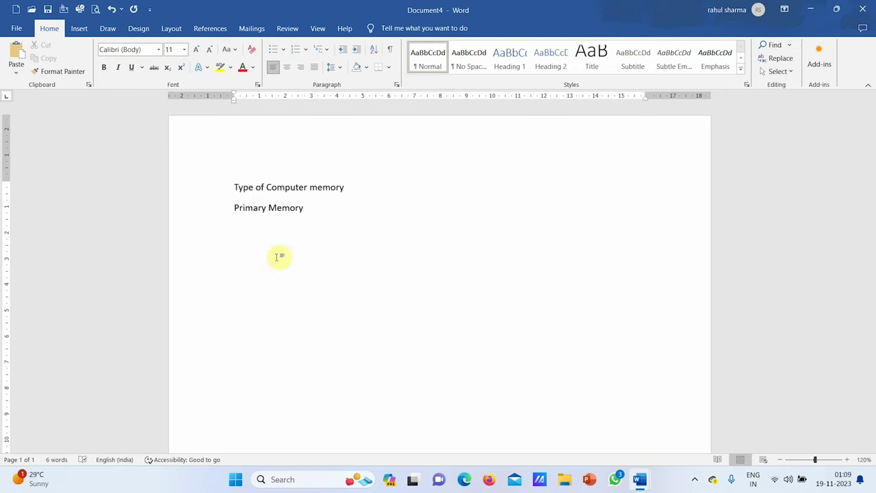
{"action": "type", "text": "ROM"}
{"action": "key", "text": "Return"}
{"action": "type", "text": "RAM"}
{"action": "key", "text": "Return"}
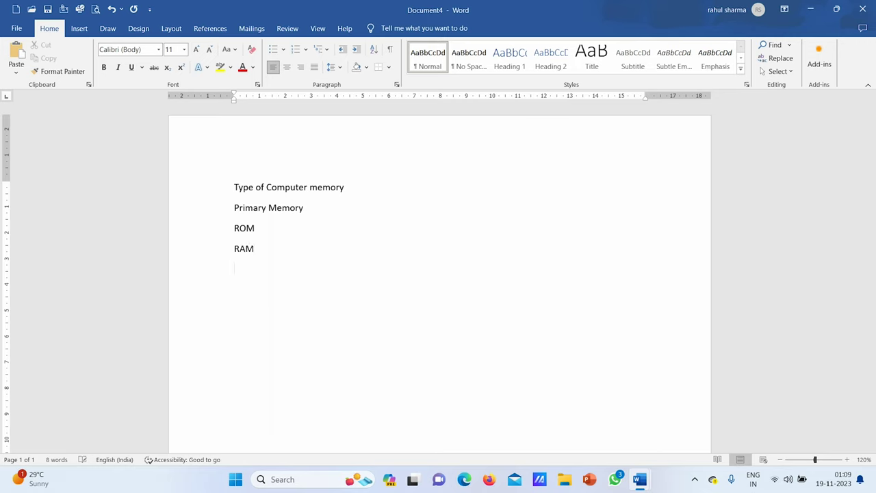
{"action": "type", "text": "Secondary Memory"}
{"action": "key", "text": "Return"}
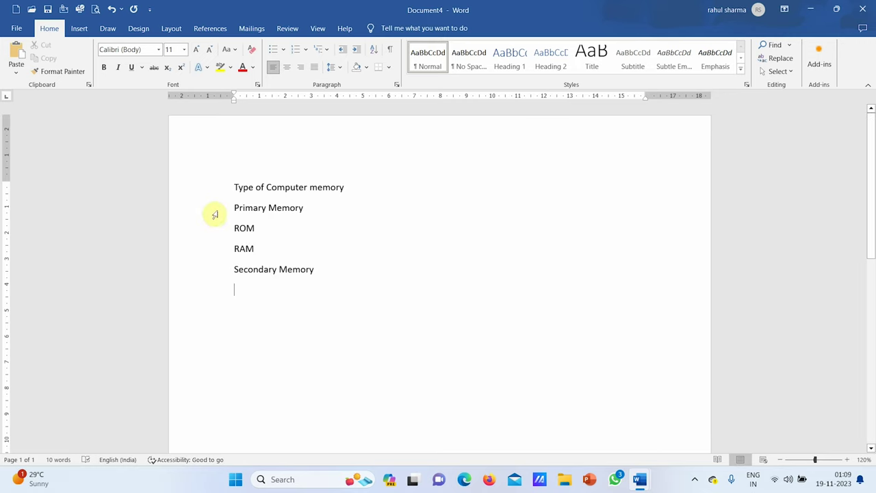
Step: Number the four memory items with the 1. 2. 3. format from the Numbering gallery
{"action": "left_click_drag", "start_coordinate": [213, 215], "coordinate": [228, 279]}
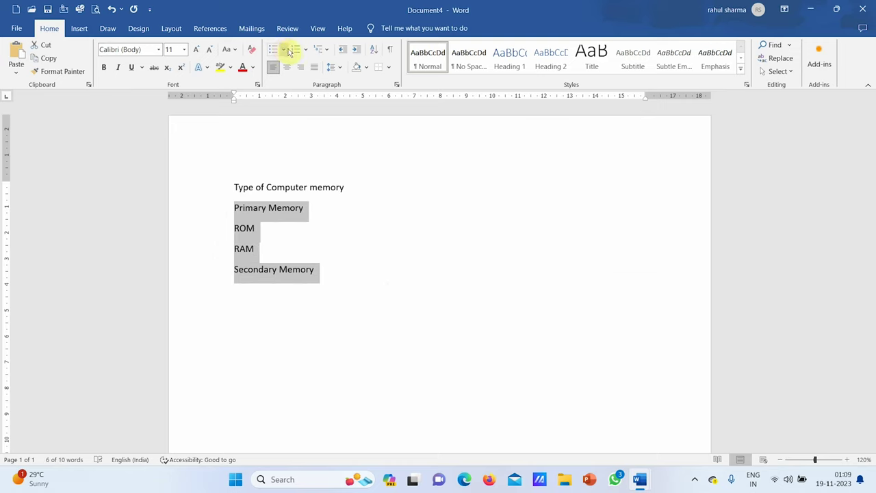
{"action": "left_click", "coordinate": [305, 49]}
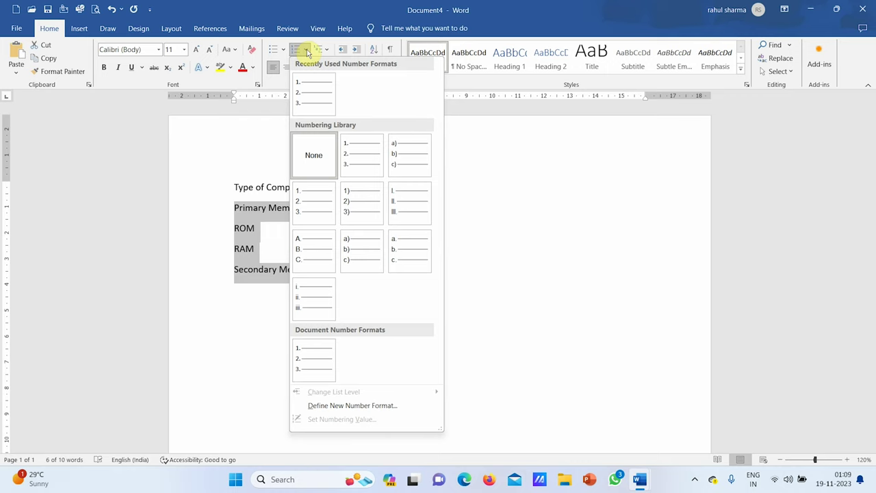
{"action": "left_click", "coordinate": [325, 108]}
{"action": "left_click", "coordinate": [382, 252]}
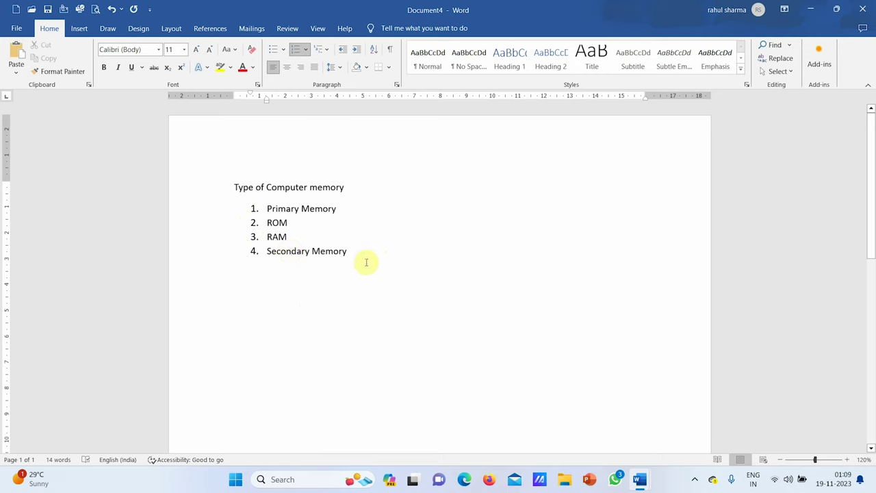
{"action": "left_click", "coordinate": [267, 208]}
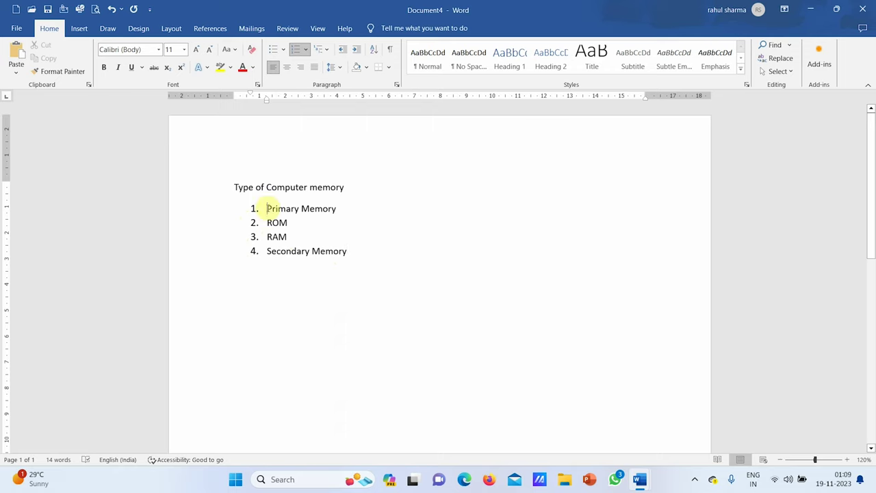
{"action": "left_click_drag", "start_coordinate": [267, 208], "coordinate": [376, 207]}
{"action": "left_click_drag", "start_coordinate": [267, 251], "coordinate": [365, 262]}
{"action": "left_click_drag", "start_coordinate": [267, 222], "coordinate": [293, 236]}
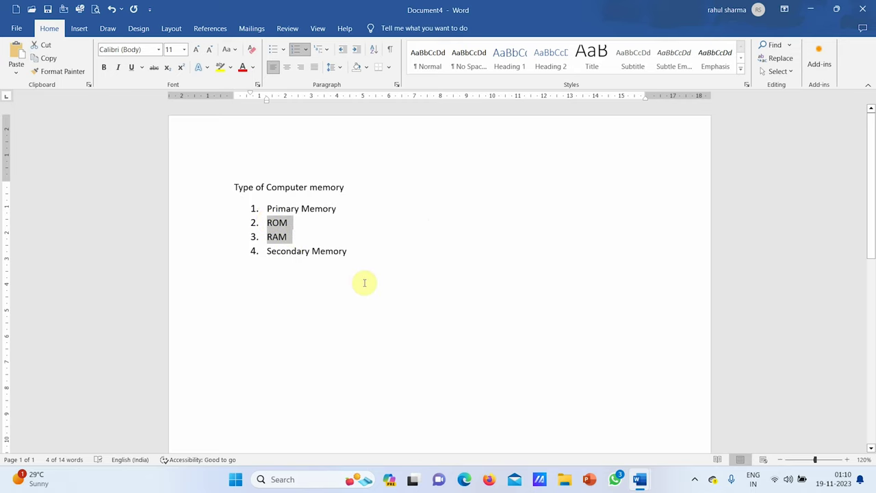
{"action": "left_click", "coordinate": [318, 268]}
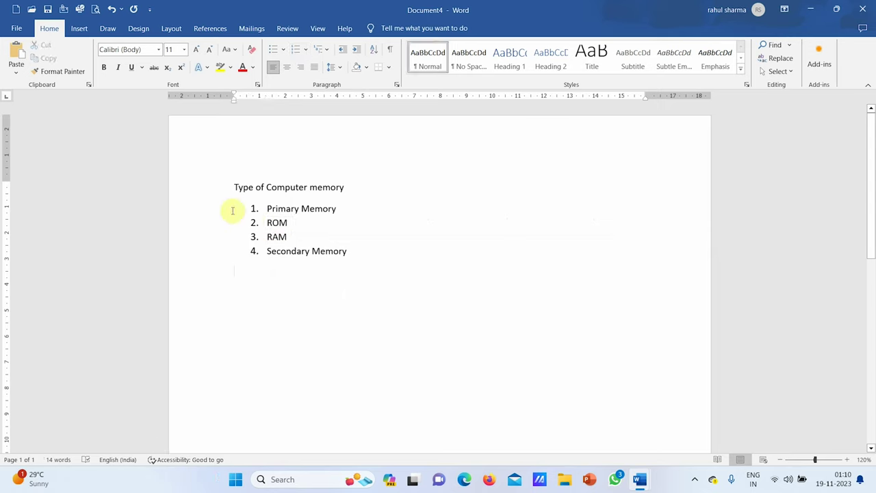
{"action": "left_click_drag", "start_coordinate": [267, 209], "coordinate": [357, 215]}
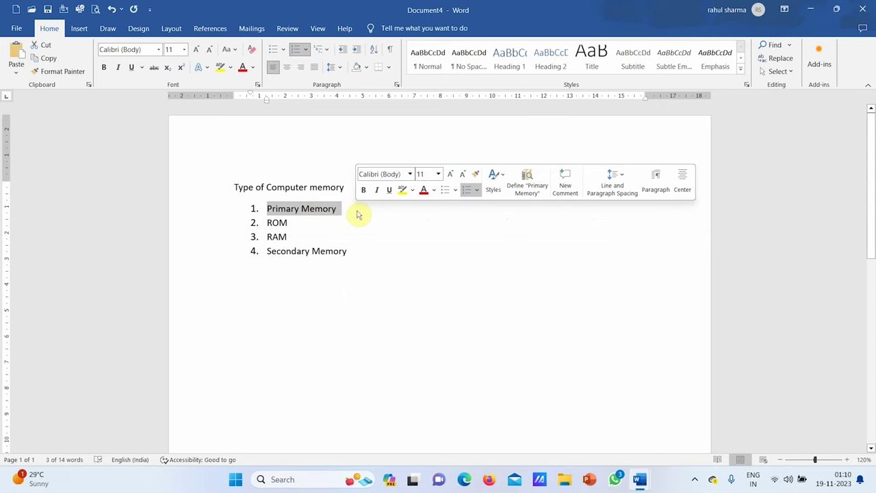
{"action": "left_click_drag", "start_coordinate": [266, 251], "coordinate": [354, 252]}
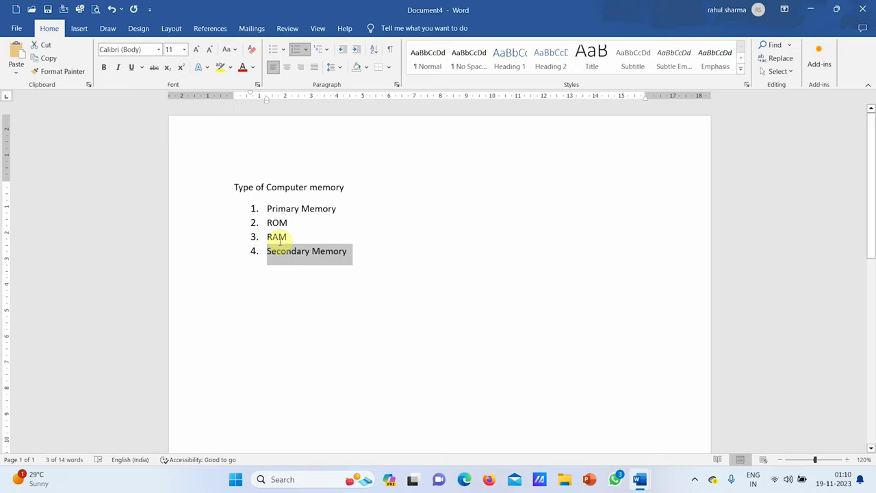
{"action": "left_click", "coordinate": [283, 245]}
Step: Clear the document and retype the heading 'Type of Computer memory' and 'Primary Memory'
{"action": "key", "text": "ctrl+a"}
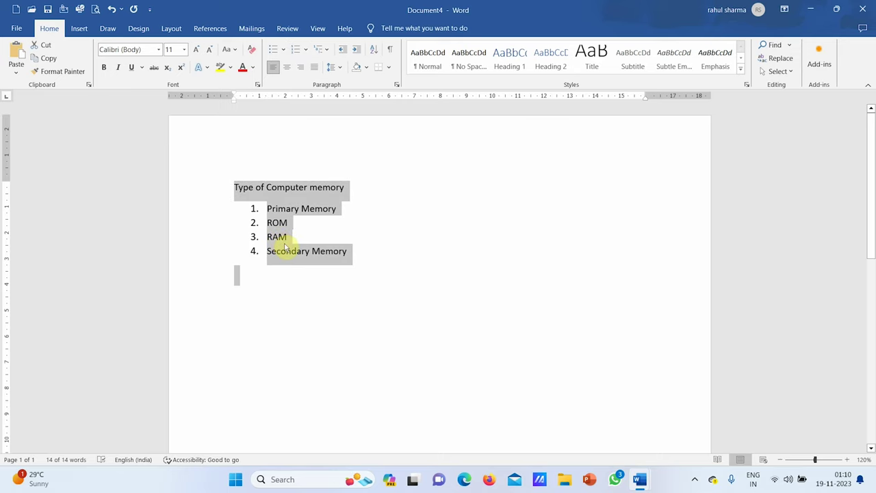
{"action": "key", "text": "BackSpace"}
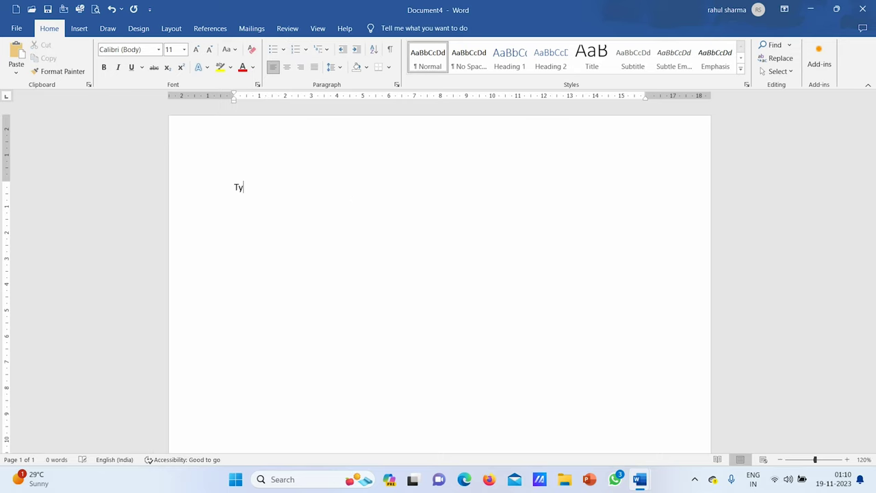
{"action": "type", "text": "Type of Computer me"}
{"action": "type", "text": "mory"}
{"action": "key", "text": "Return"}
{"action": "type", "text": "Primary"}
{"action": "left_click", "coordinate": [288, 242]}
{"action": "type", "text": "Memory"}
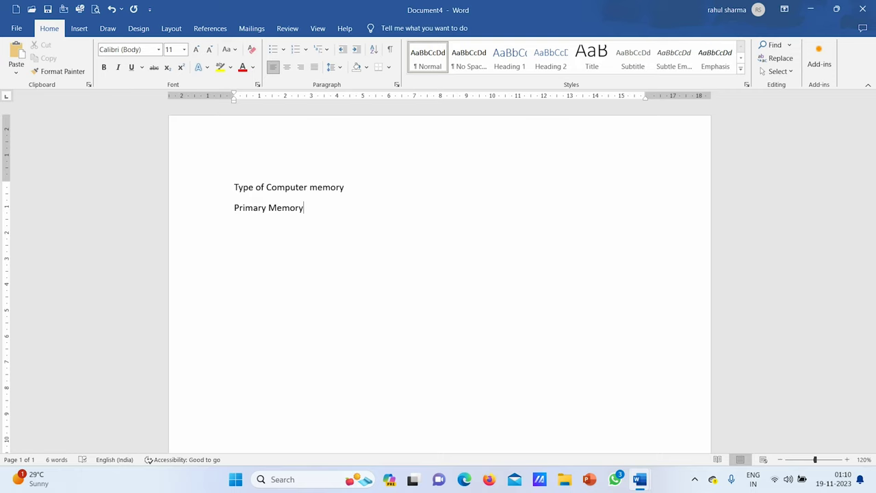
Step: Add text wrapping breaks after Primary Memory and after ROM, typing ROM between them
{"action": "left_click", "coordinate": [171, 28]}
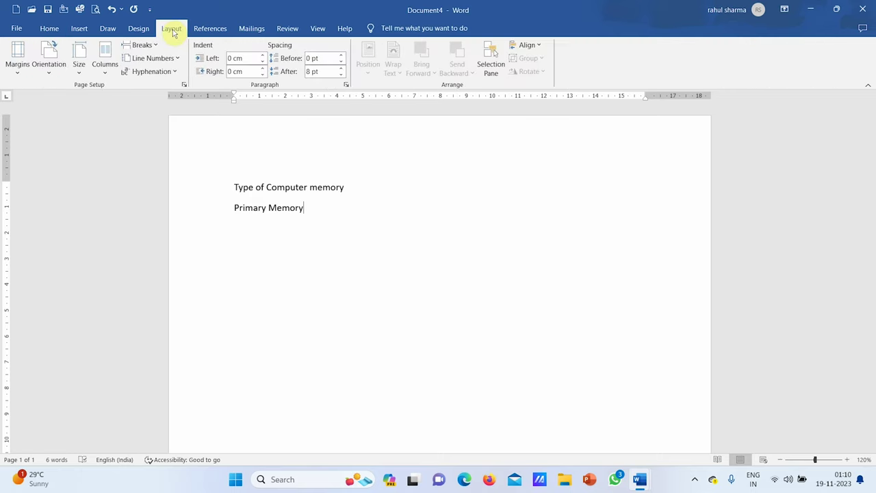
{"action": "left_click", "coordinate": [150, 46]}
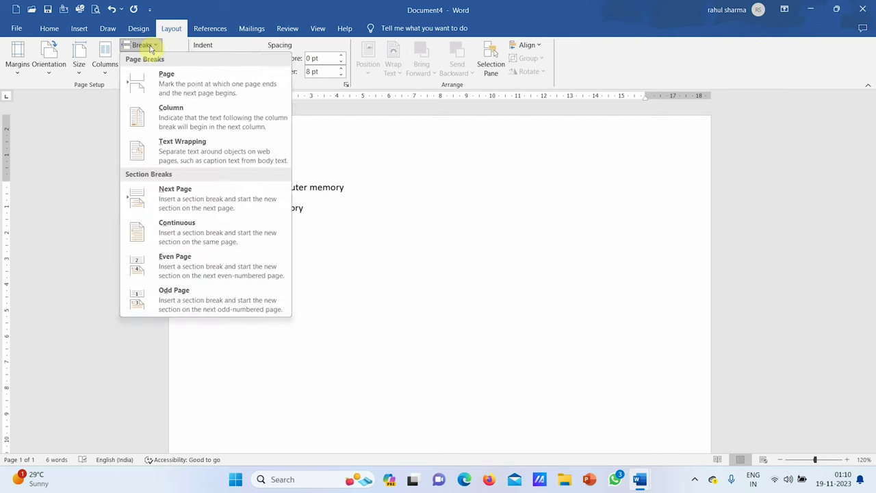
{"action": "left_click", "coordinate": [173, 149]}
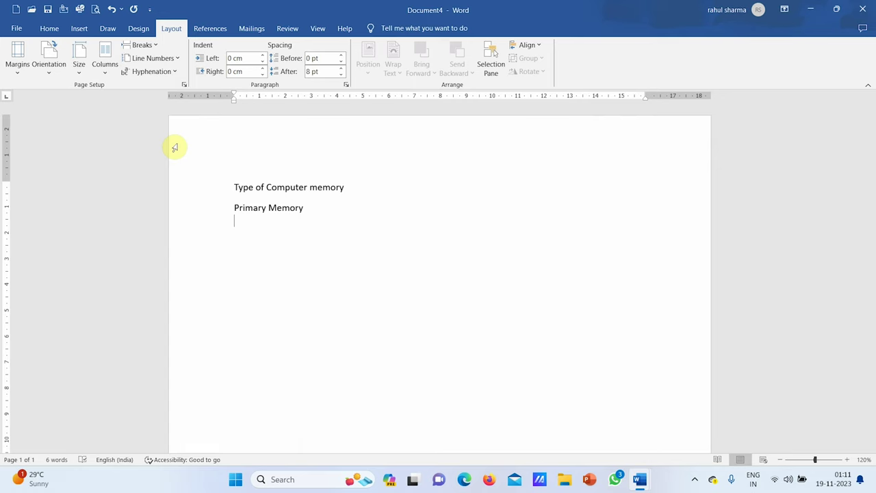
{"action": "type", "text": "ROM"}
{"action": "left_click", "coordinate": [154, 46]}
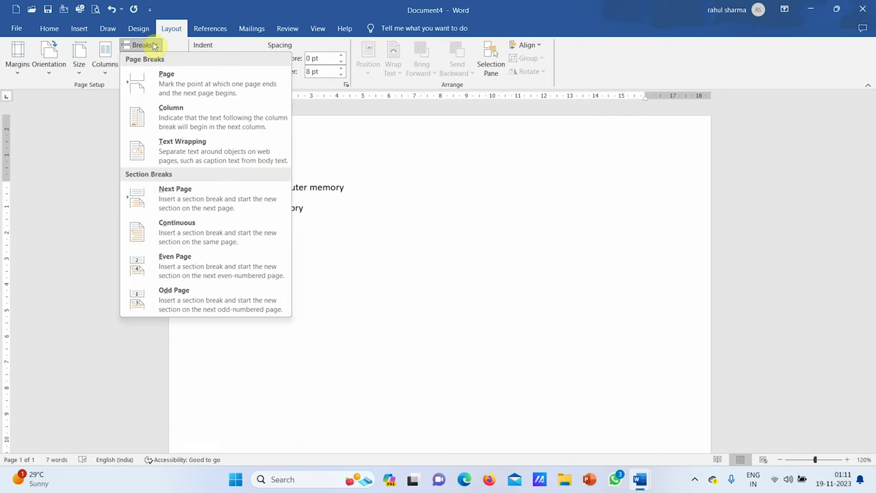
{"action": "left_click", "coordinate": [168, 146]}
Step: Type RAM, then add 'Secondary memory' as a new paragraph and select the lines
{"action": "type", "text": "R"}
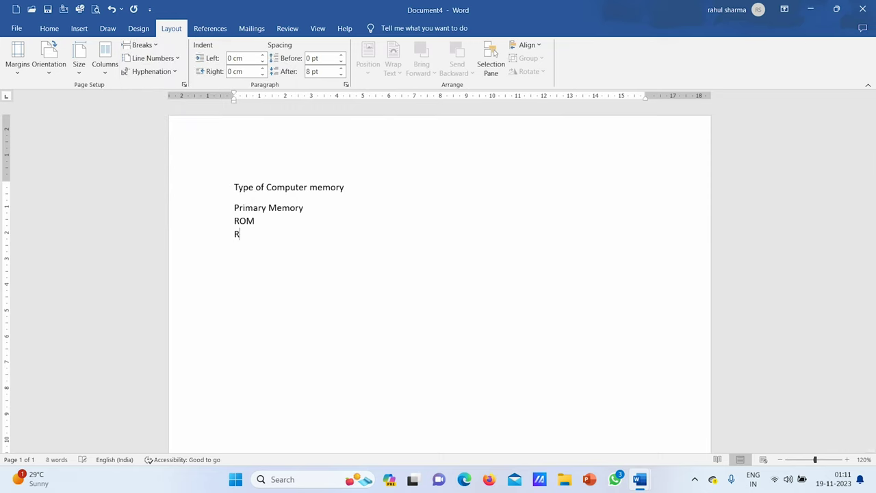
{"action": "type", "text": "AM"}
{"action": "key", "text": "Return"}
{"action": "type", "text": "Se"}
{"action": "type", "text": "condary memory"}
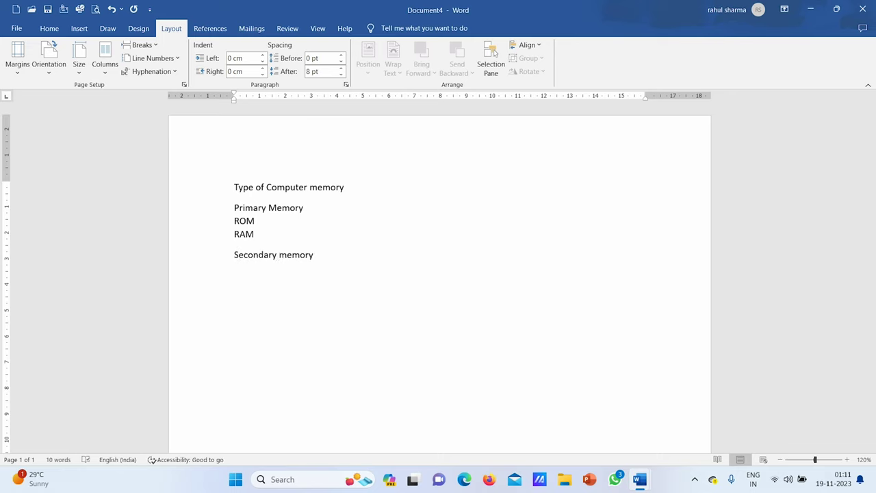
{"action": "left_click_drag", "start_coordinate": [202, 210], "coordinate": [206, 256]}
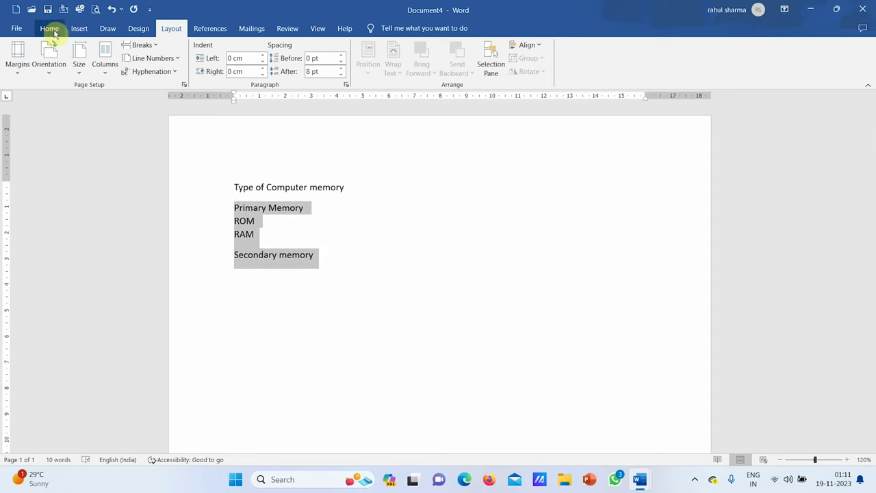
{"action": "left_click", "coordinate": [50, 28]}
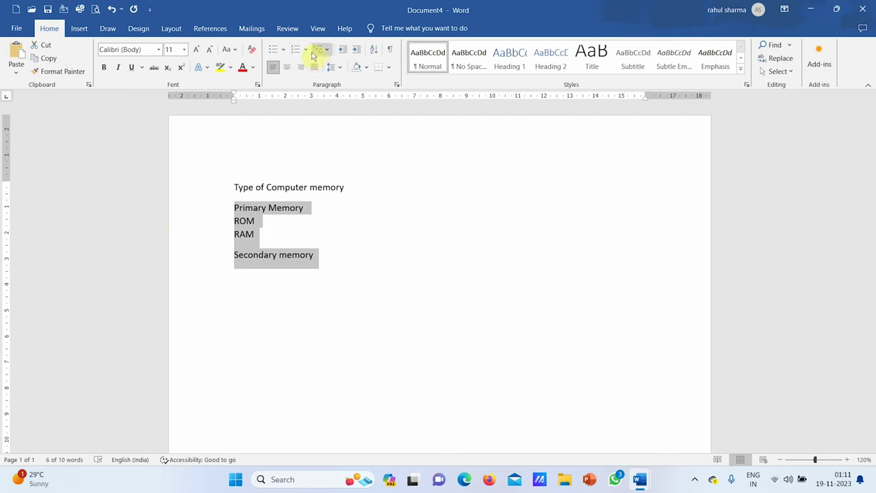
{"action": "left_click", "coordinate": [306, 51]}
{"action": "left_click", "coordinate": [349, 146]}
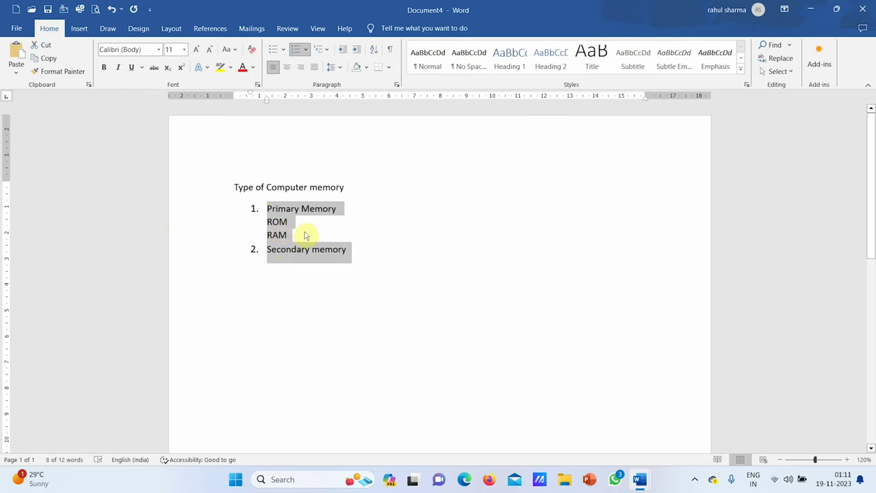
{"action": "left_click", "coordinate": [309, 238]}
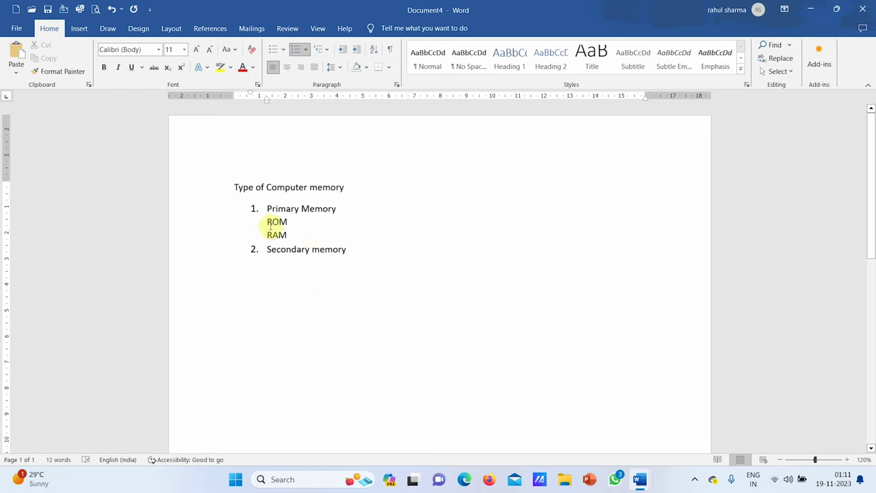
{"action": "mouse_move", "coordinate": [289, 235]}
{"action": "left_mouse_down"}
{"action": "mouse_move", "coordinate": [263, 222]}
{"action": "mouse_move", "coordinate": [267, 208]}
{"action": "left_mouse_up"}
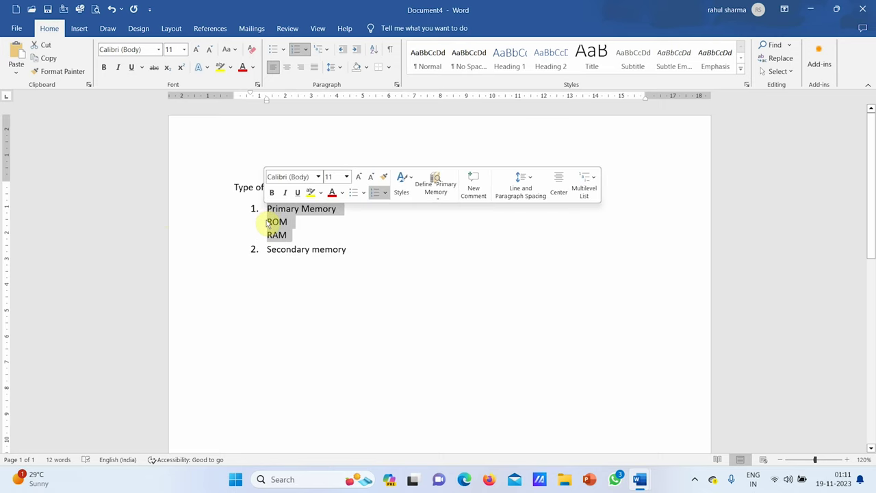
{"action": "left_click", "coordinate": [293, 232]}
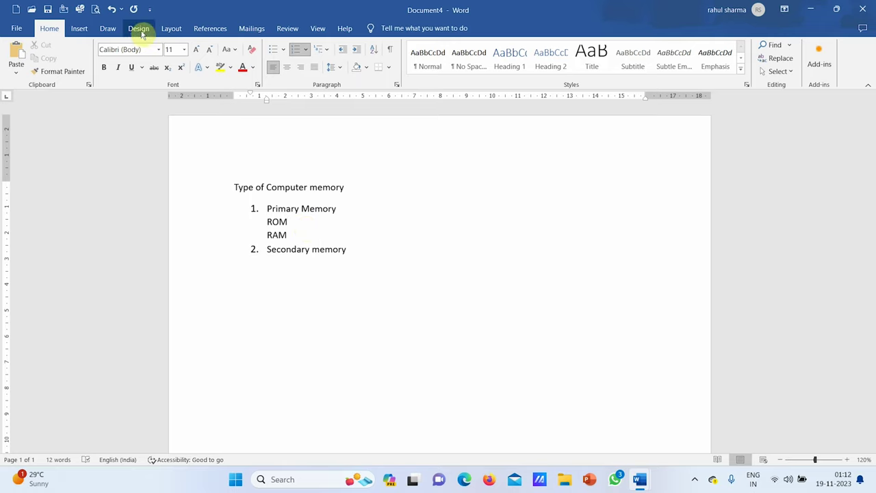
Step: Show the Layout tab's Breaks options and close them without inserting a break
{"action": "left_click", "coordinate": [170, 28]}
{"action": "left_click", "coordinate": [140, 44]}
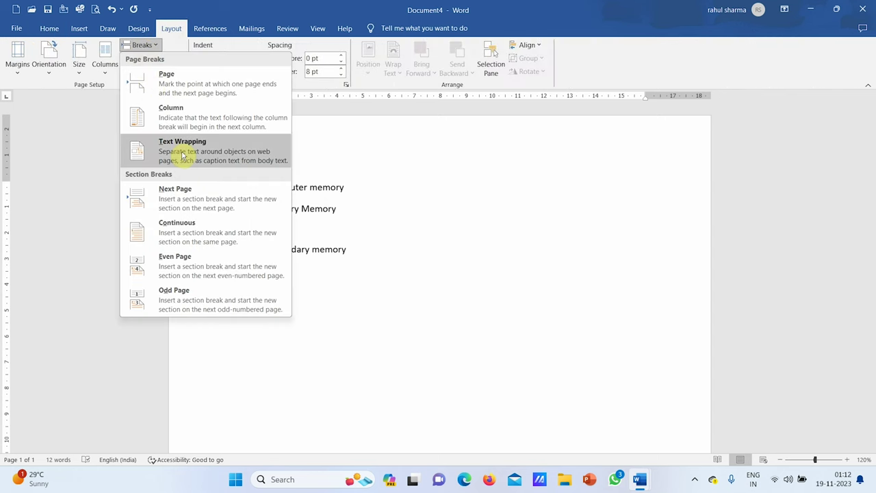
{"action": "left_click", "coordinate": [380, 252]}
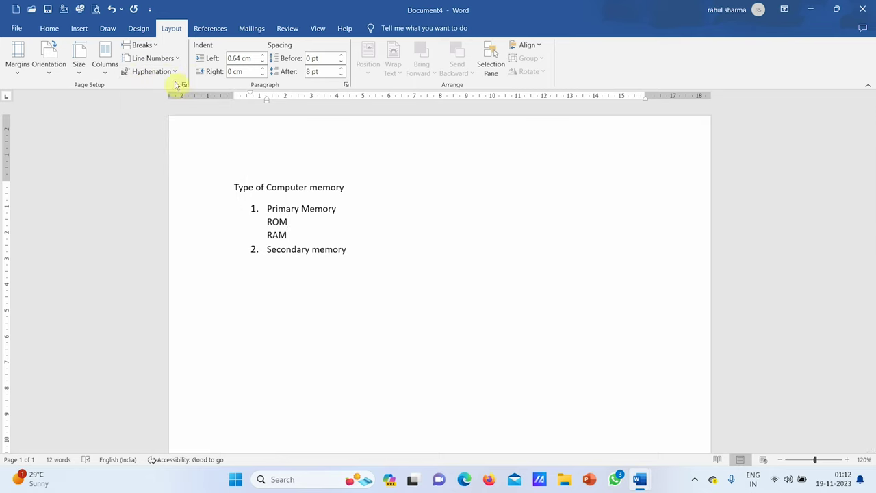
Step: Replace the whole memory list with five =rand() sample paragraphs
{"action": "key", "text": "ctrl+a"}
{"action": "key", "text": "Delete"}
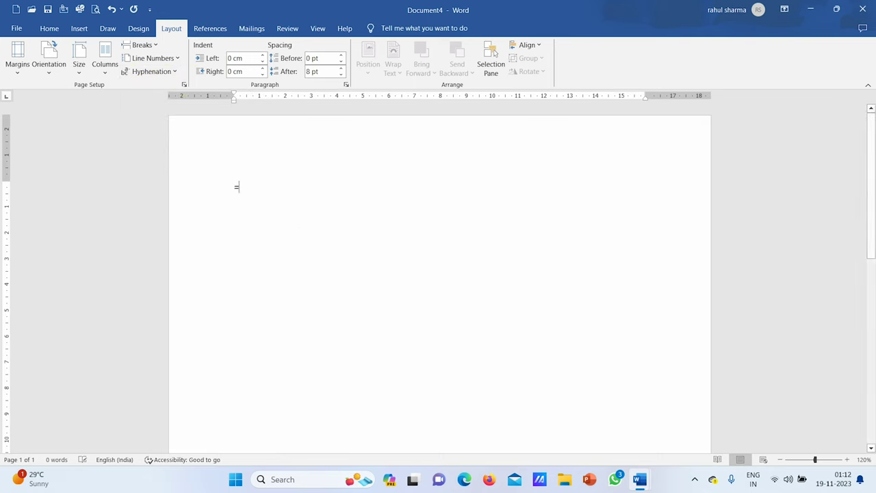
{"action": "type", "text": "=rand()"}
{"action": "key", "text": "Return"}
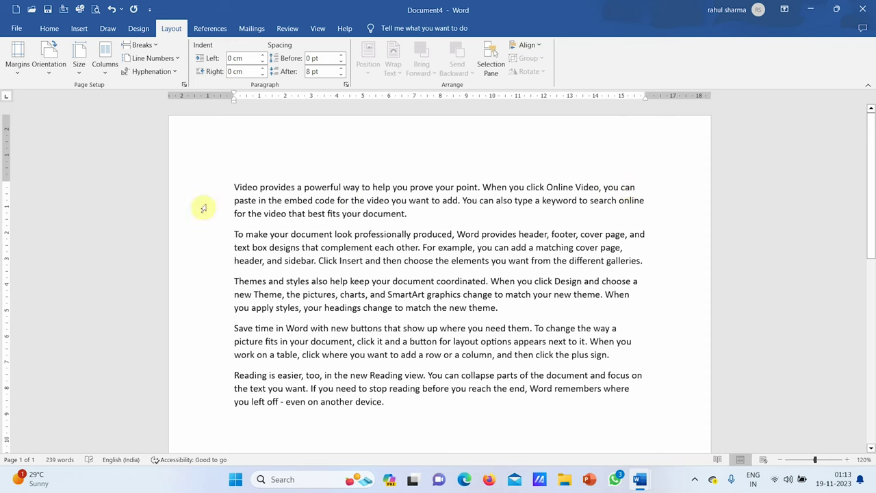
Step: Edit the word 'paste' in the first paragraph, deleting and retyping 'aste'
{"action": "left_click", "coordinate": [236, 201]}
{"action": "double_click", "coordinate": [246, 200]}
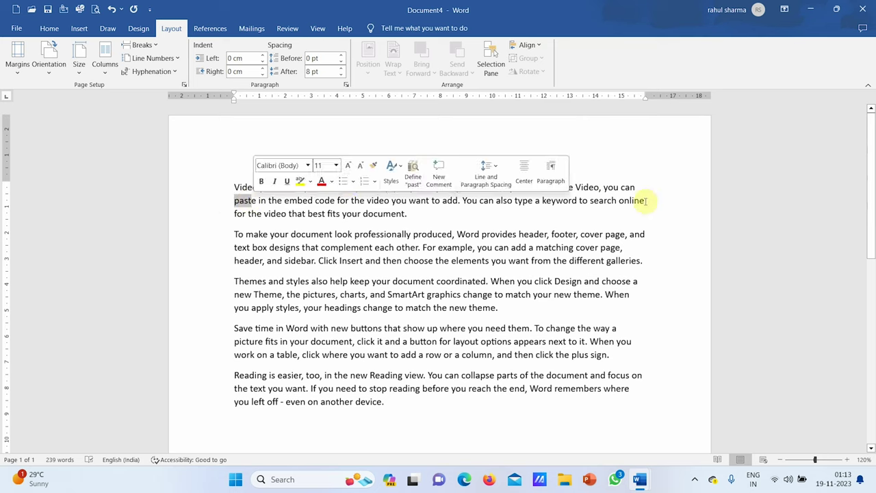
{"action": "left_click", "coordinate": [259, 203]}
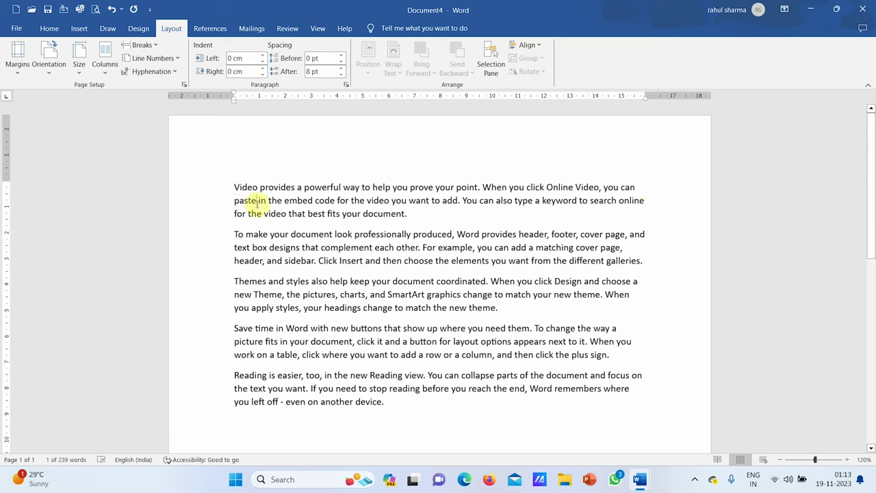
{"action": "key", "text": "BackSpace"}
{"action": "key", "text": "BackSpace"}
{"action": "key", "text": "BackSpace"}
{"action": "key", "text": "BackSpace"}
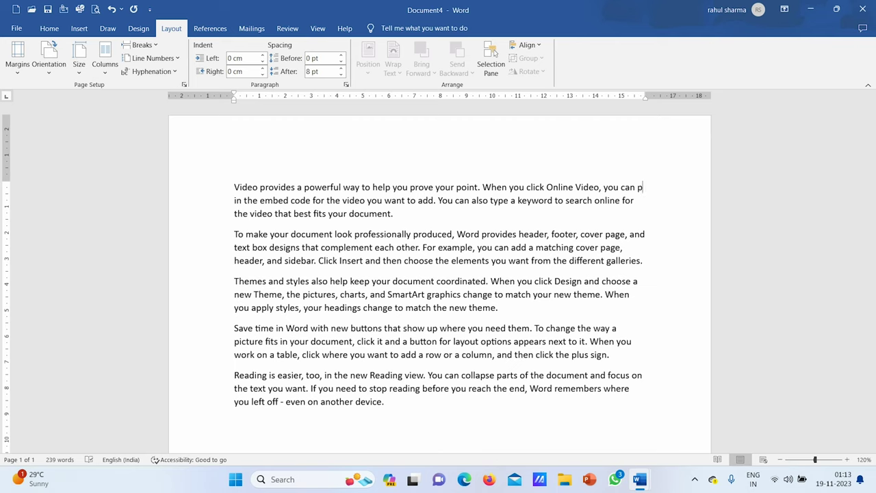
{"action": "type", "text": "ast "}
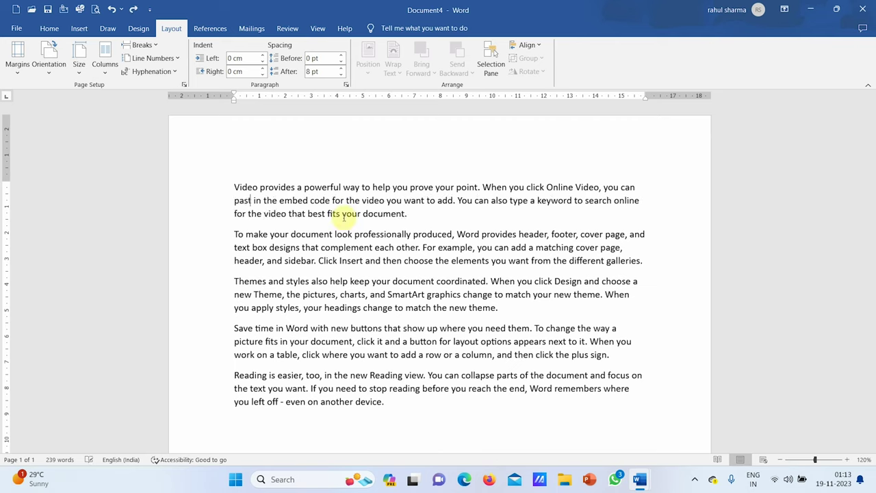
{"action": "type", "text": "e"}
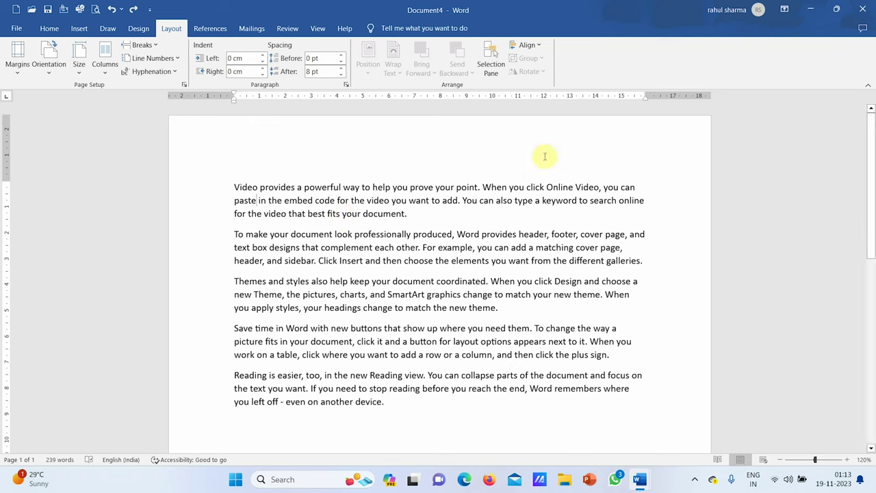
{"action": "left_click", "coordinate": [650, 186]}
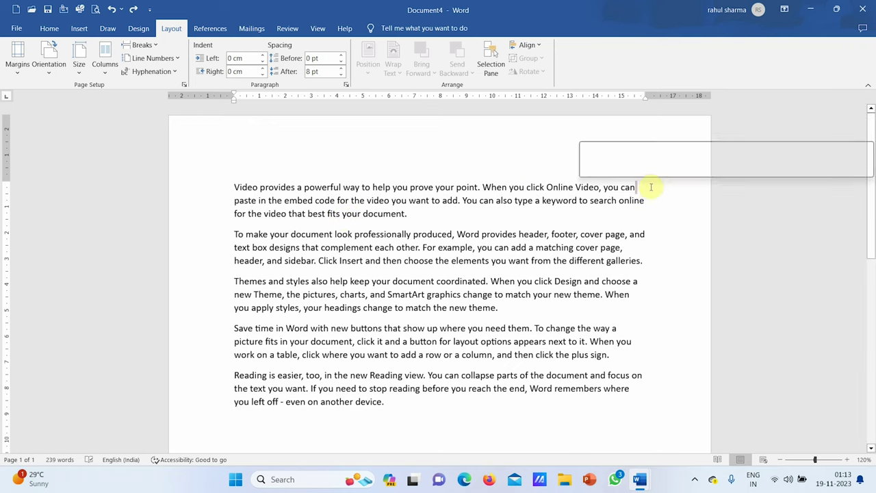
{"action": "double_click", "coordinate": [240, 200]}
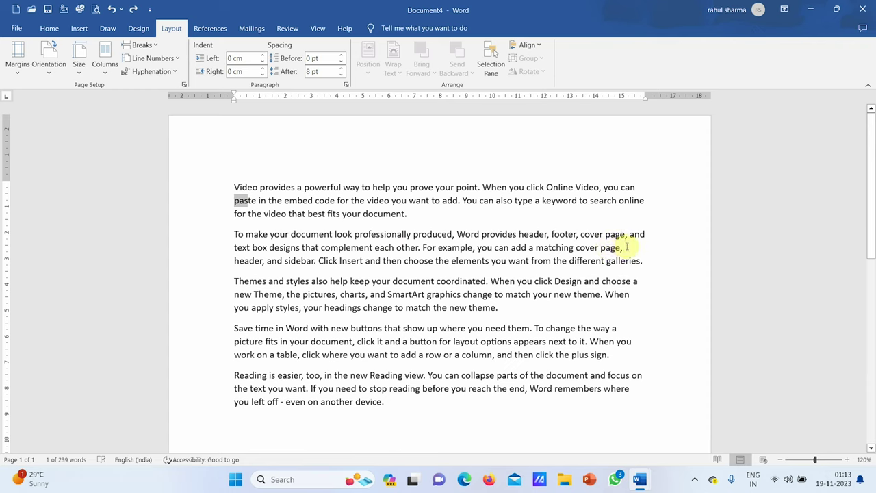
{"action": "left_click", "coordinate": [249, 259]}
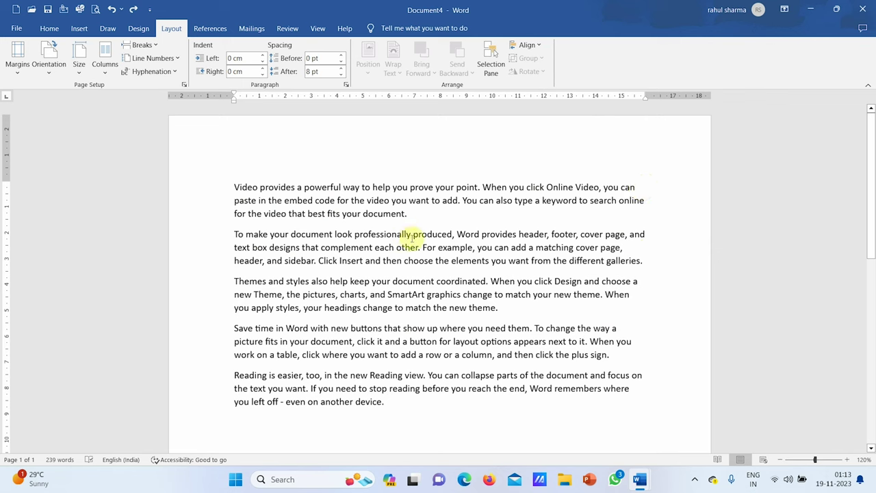
{"action": "key", "text": "ctrl+a"}
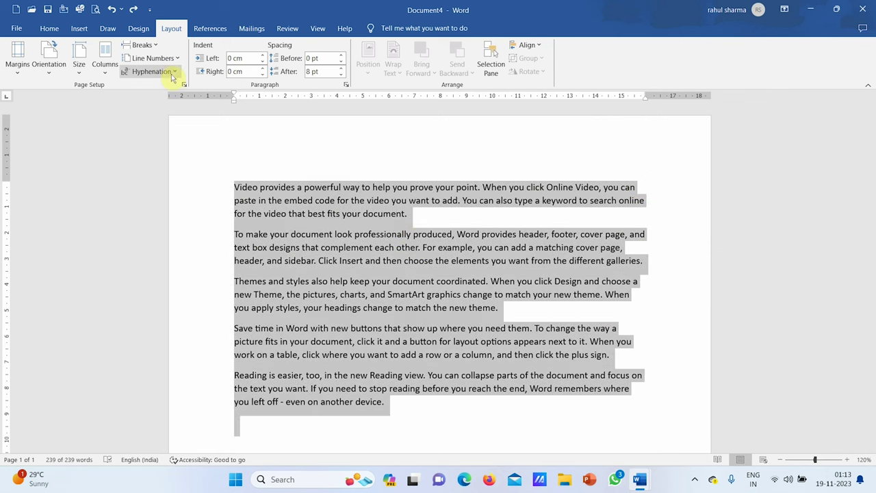
{"action": "left_click", "coordinate": [172, 75]}
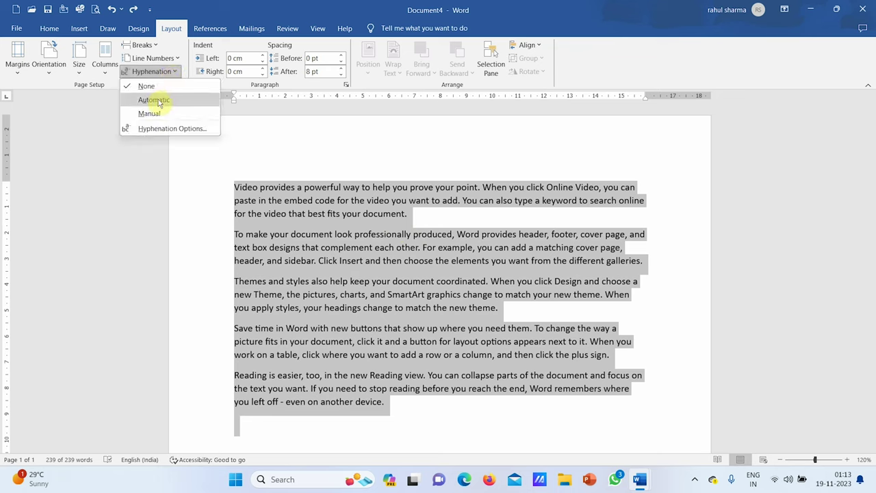
{"action": "left_click", "coordinate": [156, 101]}
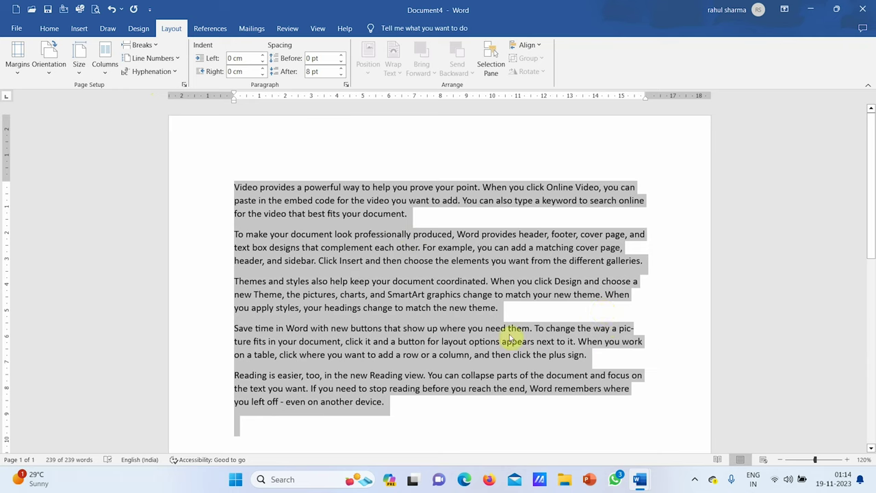
{"action": "key", "text": "ctrl+z"}
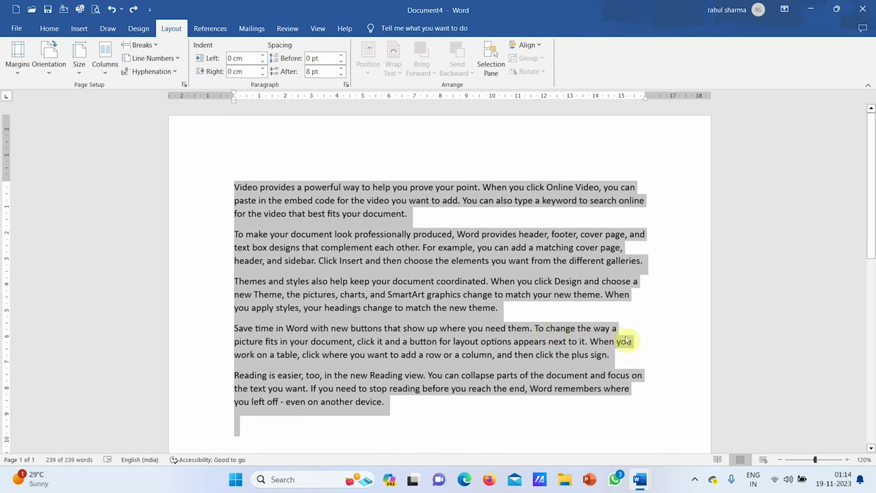
{"action": "left_click", "coordinate": [624, 332]}
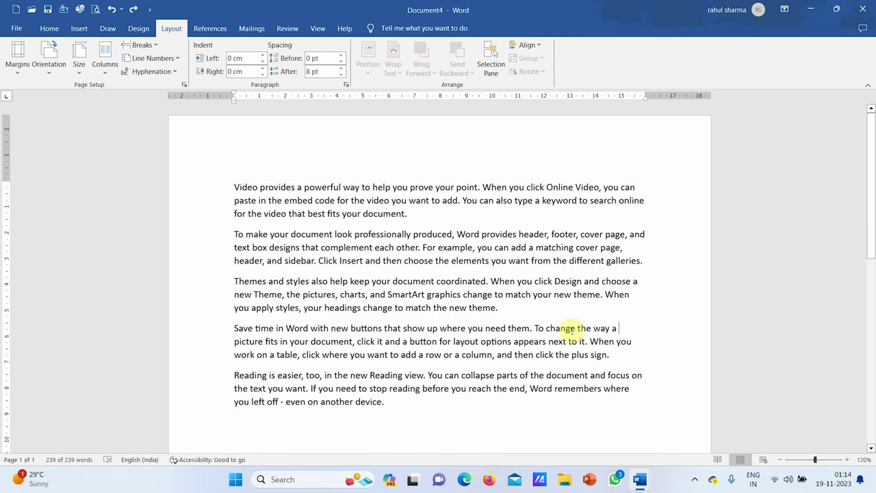
{"action": "double_click", "coordinate": [248, 341]}
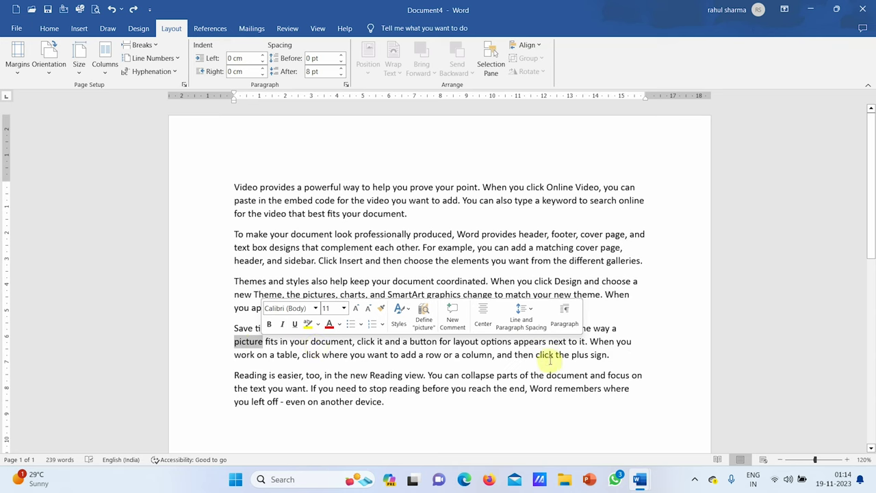
{"action": "left_click", "coordinate": [620, 330]}
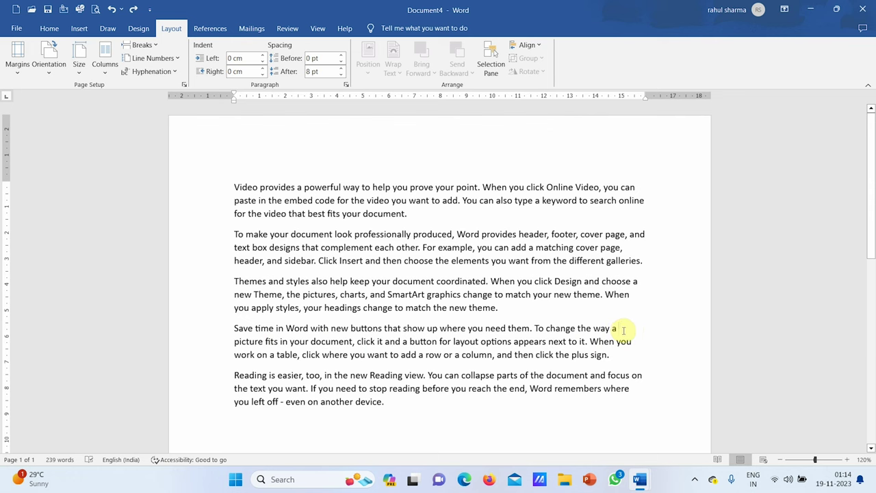
{"action": "key", "text": "ctrl+a"}
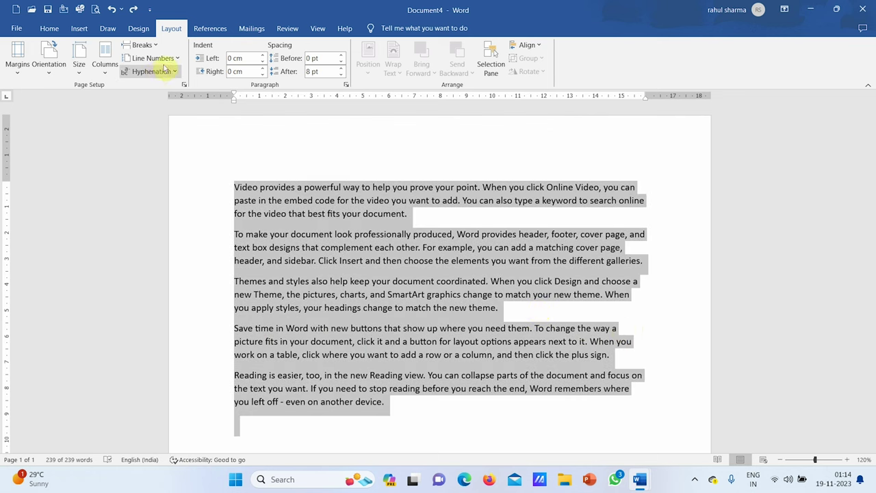
Step: Set Hyphenation to Automatic so 'picture' splits as 'pic-ture' in paragraph four
{"action": "left_click", "coordinate": [164, 71]}
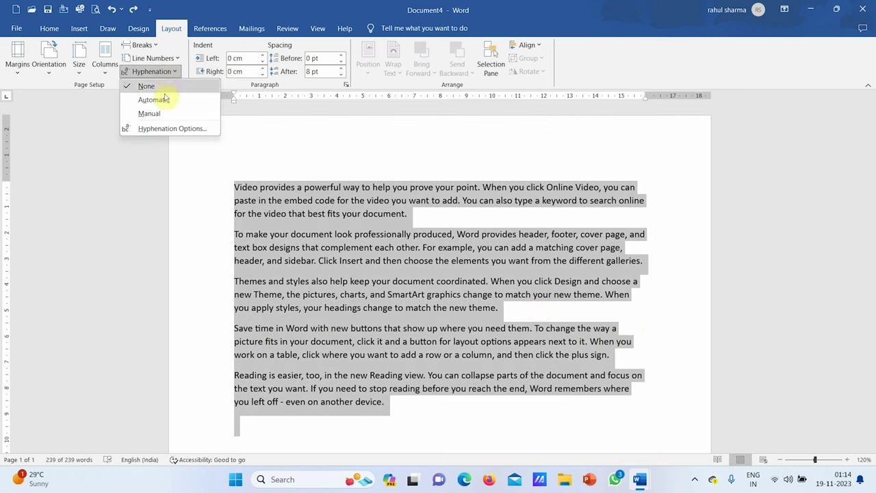
{"action": "left_click", "coordinate": [165, 101]}
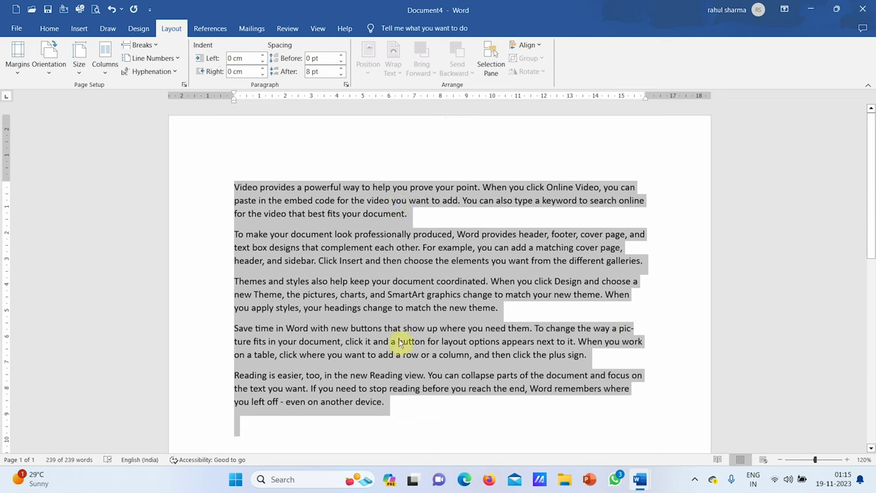
{"action": "left_click", "coordinate": [419, 355]}
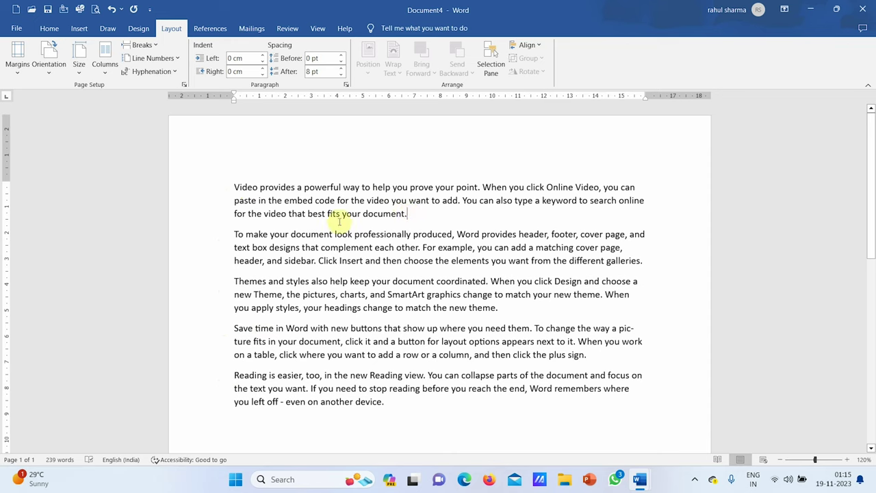
{"action": "left_click", "coordinate": [235, 233]}
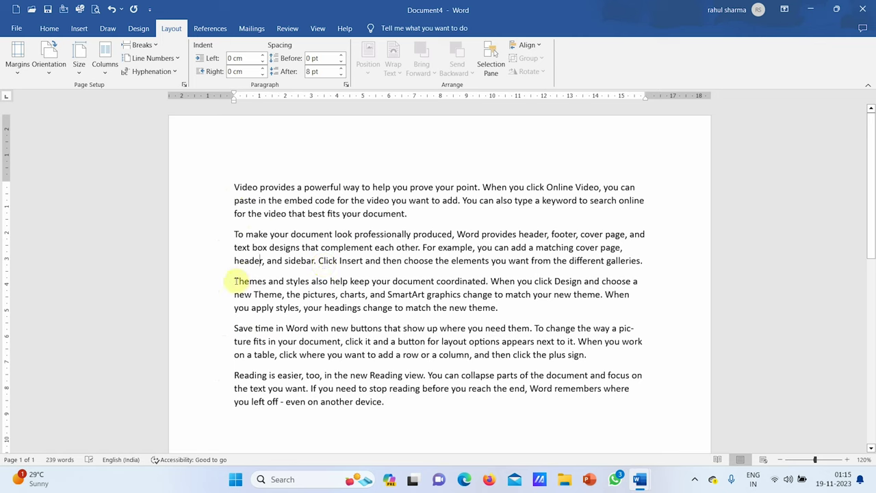
{"action": "left_click", "coordinate": [233, 280]}
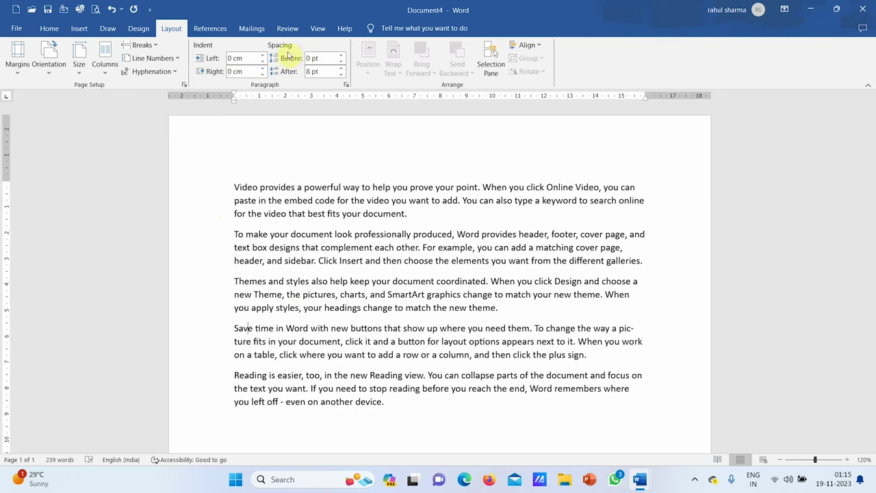
Step: Select all the text and raise the space after each paragraph up to 36 pt
{"action": "key", "text": "ctrl+a"}
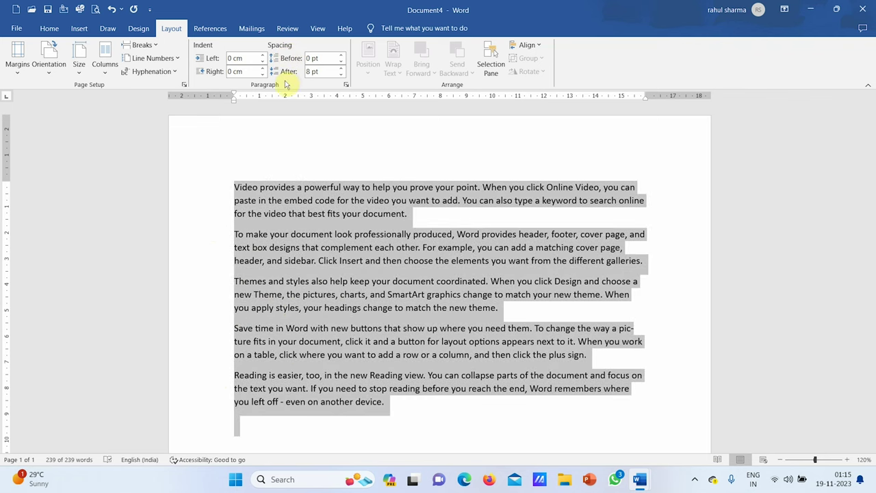
{"action": "left_click", "coordinate": [312, 72]}
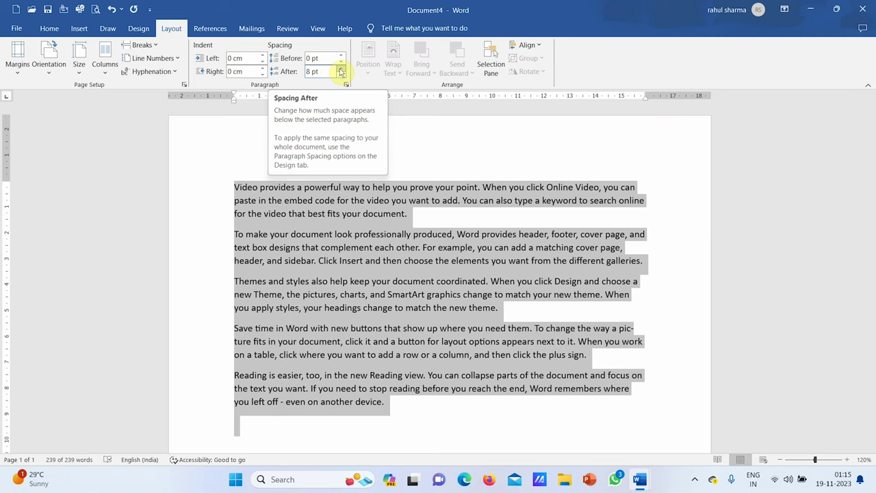
{"action": "left_click", "coordinate": [341, 69]}
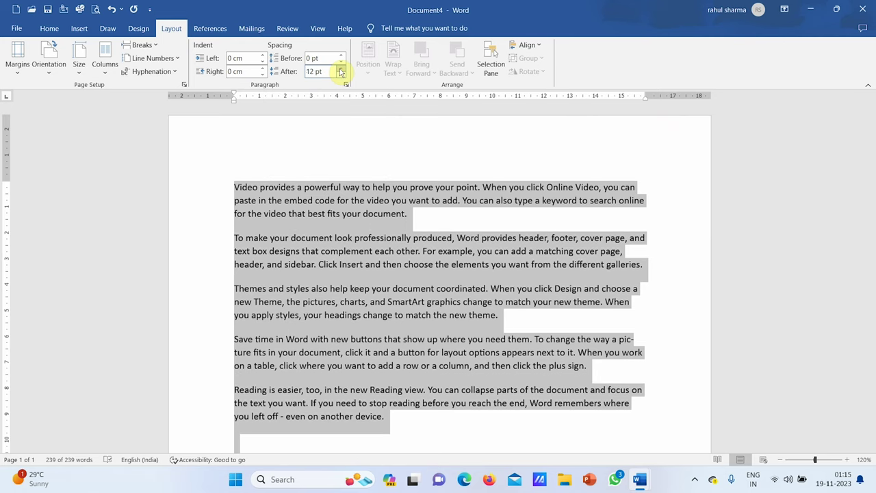
{"action": "left_click", "coordinate": [341, 69]}
{"action": "left_click", "coordinate": [341, 70]}
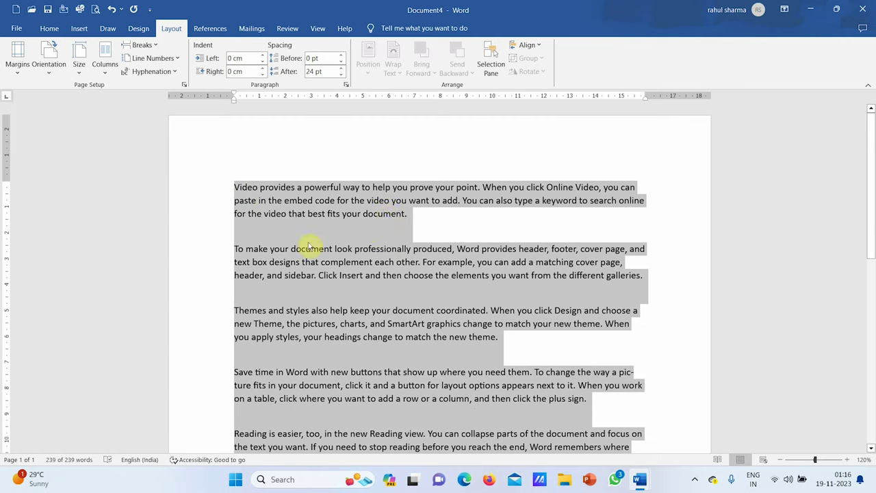
{"action": "left_click", "coordinate": [341, 68]}
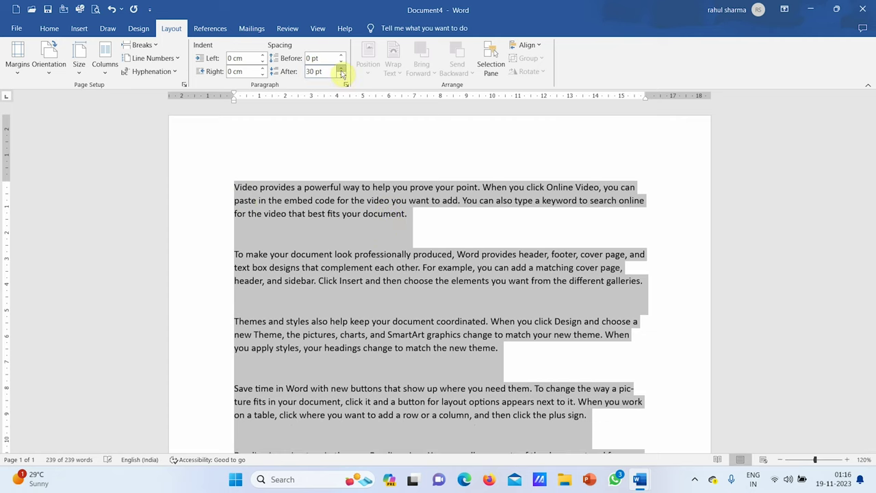
{"action": "left_click", "coordinate": [341, 68]}
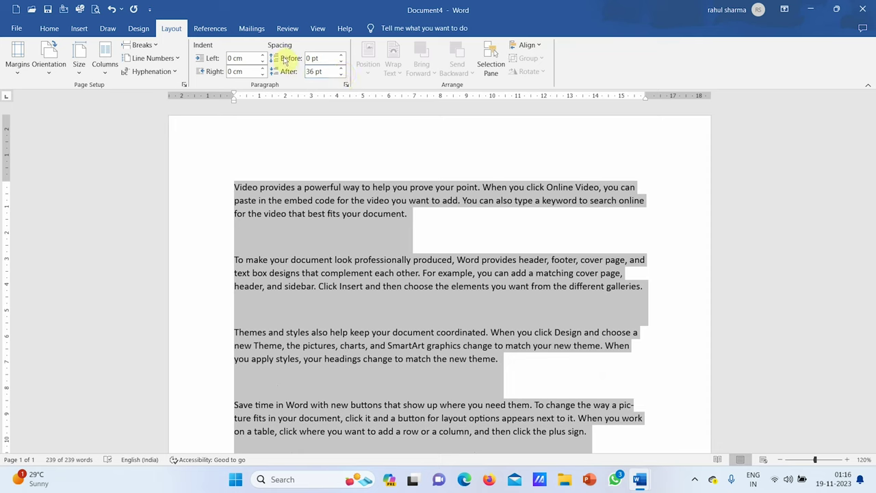
Step: Reduce the space after paragraphs to 6 pt, then settle on 12 pt
{"action": "left_click", "coordinate": [340, 75]}
{"action": "left_click", "coordinate": [340, 75]}
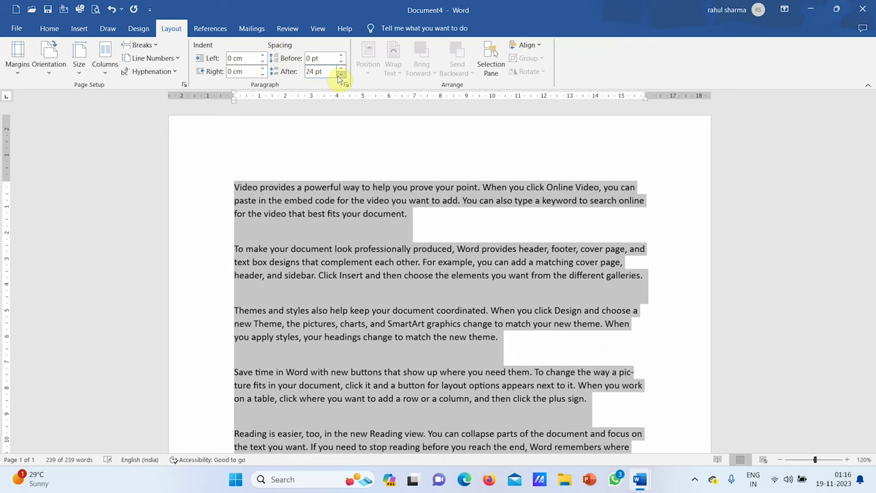
{"action": "left_click", "coordinate": [340, 75]}
{"action": "left_click", "coordinate": [340, 75]}
{"action": "left_click", "coordinate": [340, 76]}
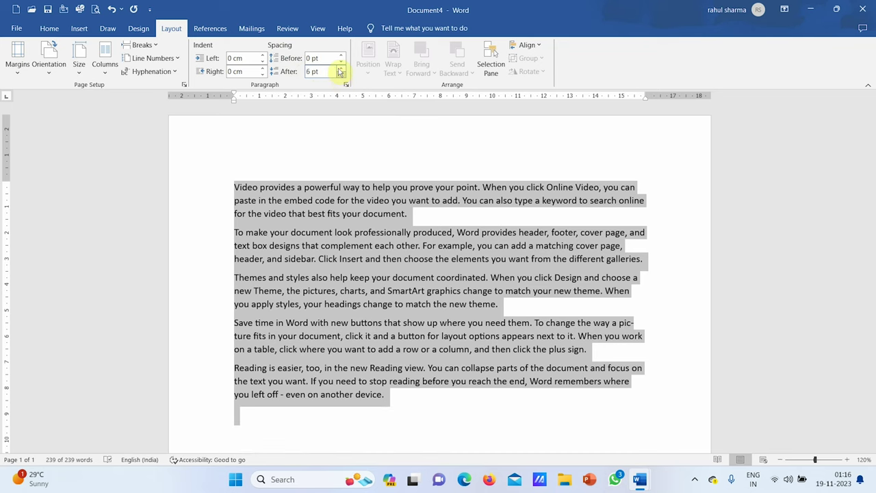
{"action": "left_click", "coordinate": [340, 69]}
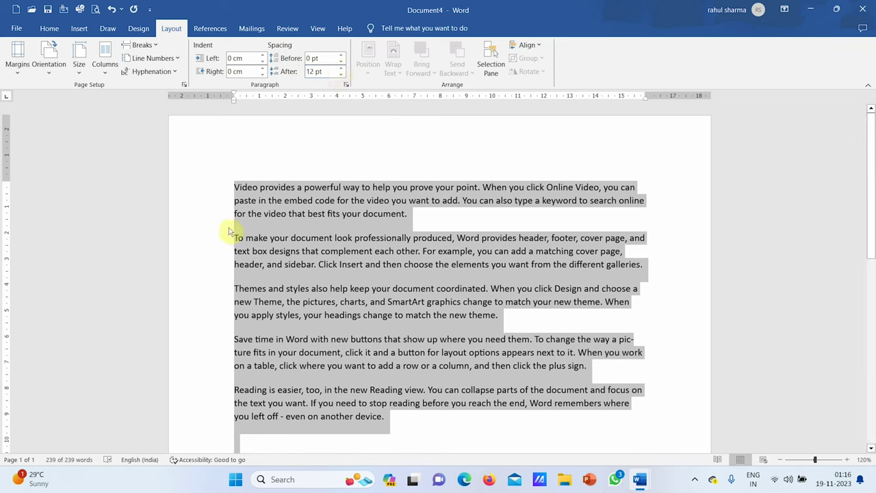
{"action": "left_click", "coordinate": [258, 237]}
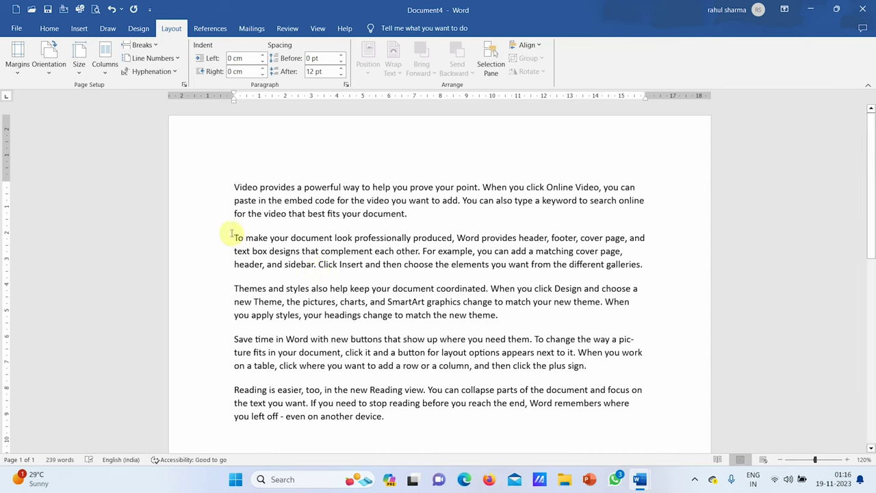
Step: Set the first paragraph's line spacing to 1.0, then change it to 1.15
{"action": "double_click", "coordinate": [212, 191]}
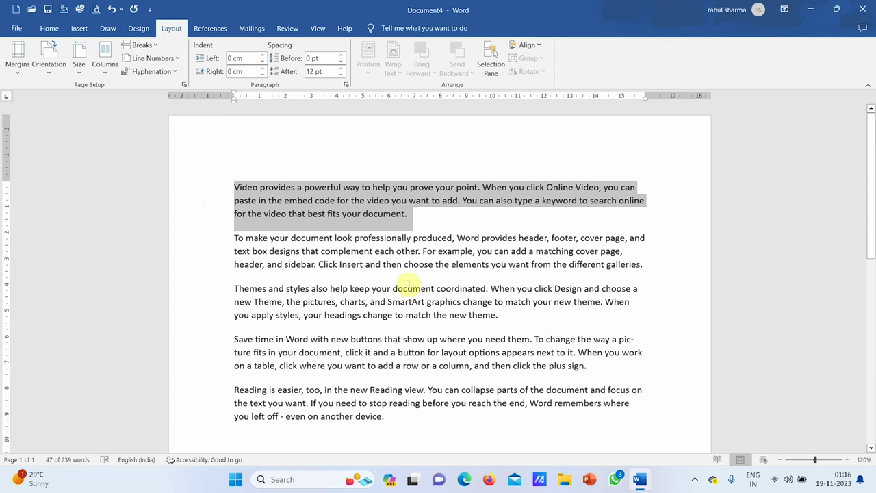
{"action": "left_click", "coordinate": [47, 30]}
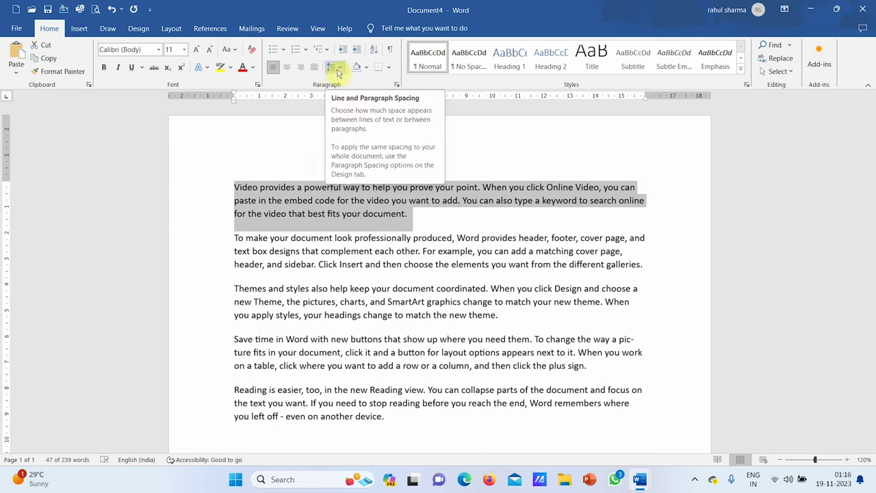
{"action": "left_click", "coordinate": [339, 71]}
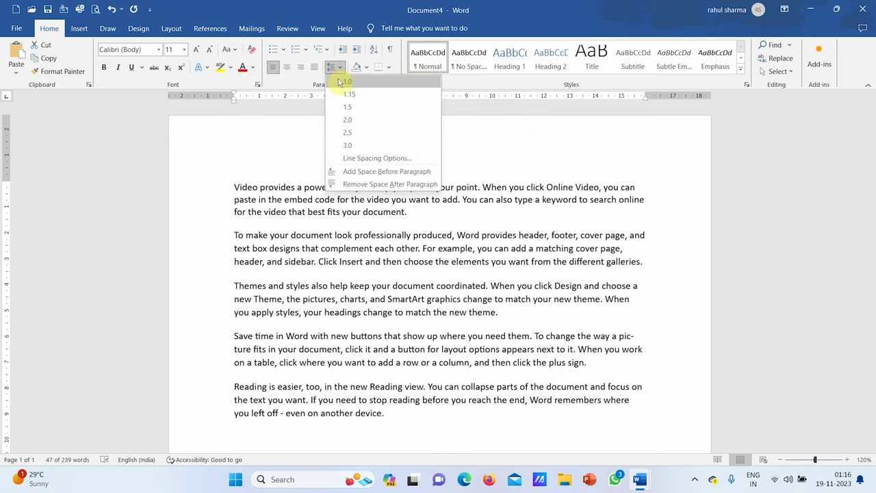
{"action": "left_click", "coordinate": [339, 82]}
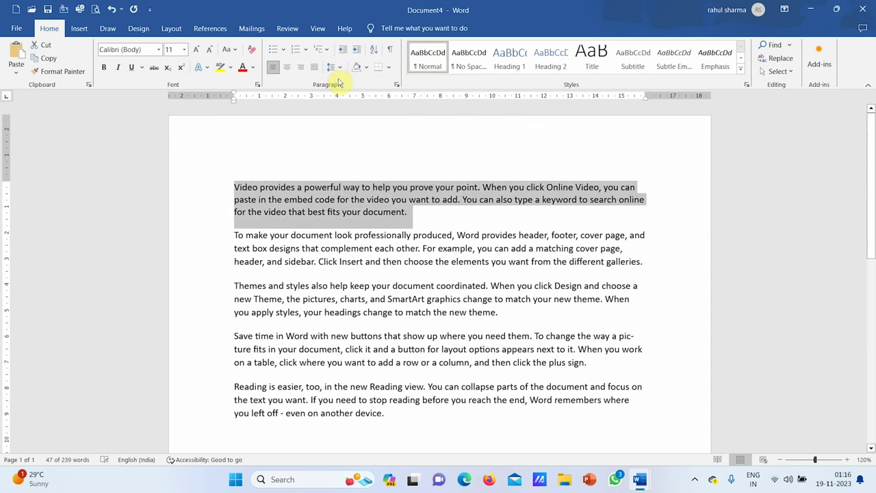
{"action": "left_click", "coordinate": [338, 68]}
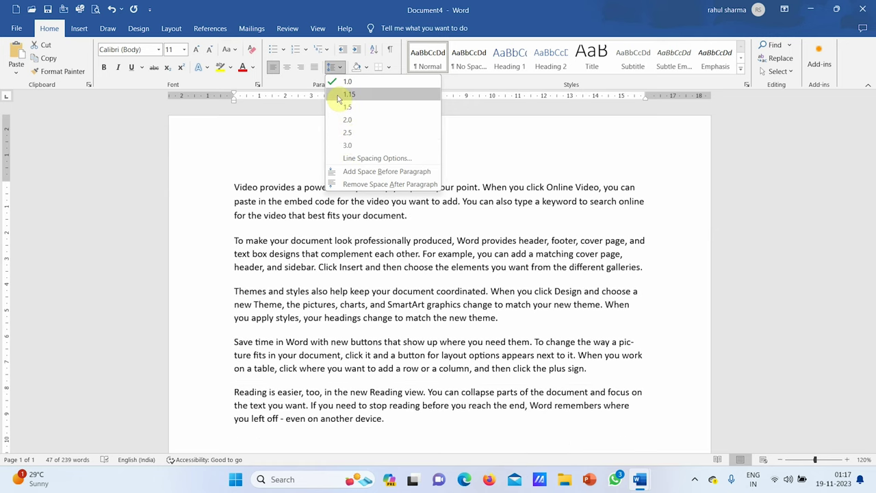
{"action": "left_click", "coordinate": [338, 95]}
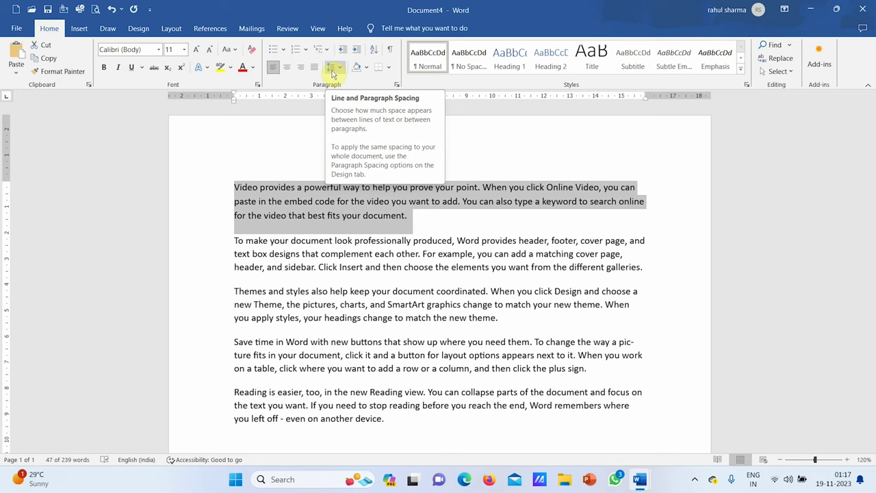
{"action": "left_click", "coordinate": [171, 28]}
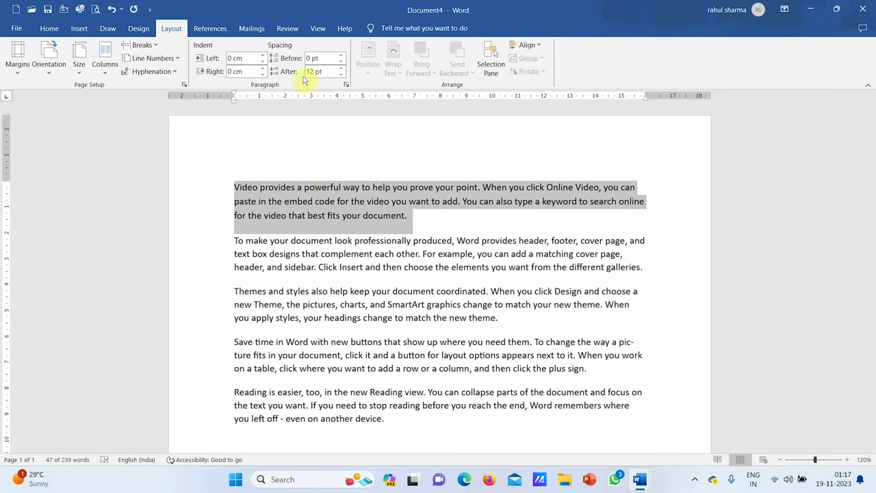
Step: Try selecting all text and the second paragraph, then clear every sample paragraph to leave a blank page
{"action": "left_click", "coordinate": [289, 232]}
{"action": "key", "text": "ctrl+a"}
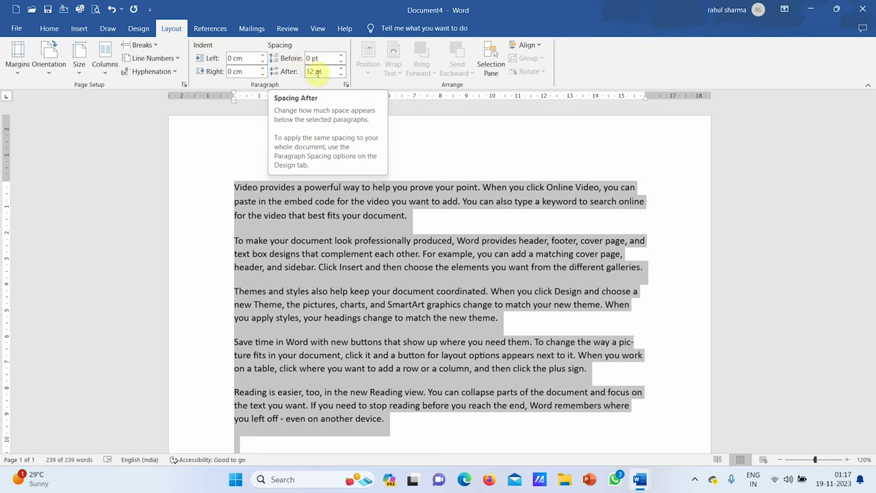
{"action": "left_click", "coordinate": [319, 241]}
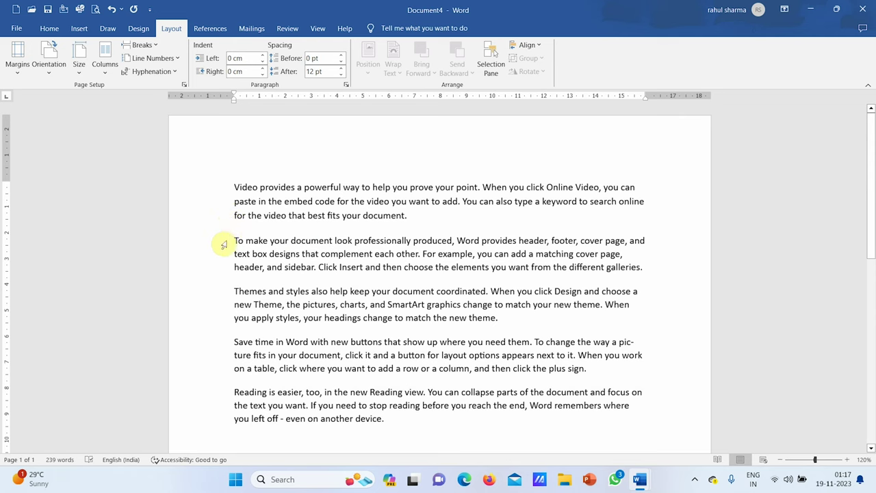
{"action": "left_click_drag", "start_coordinate": [232, 240], "coordinate": [490, 274]}
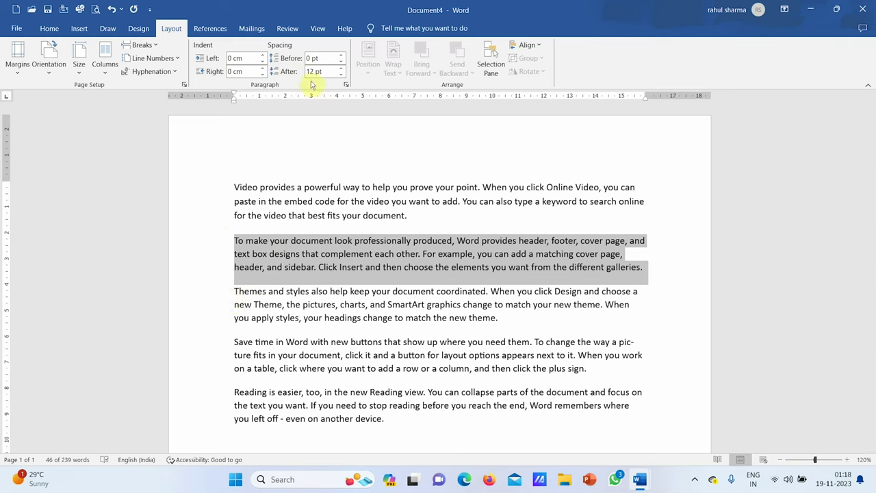
{"action": "left_click", "coordinate": [333, 187]}
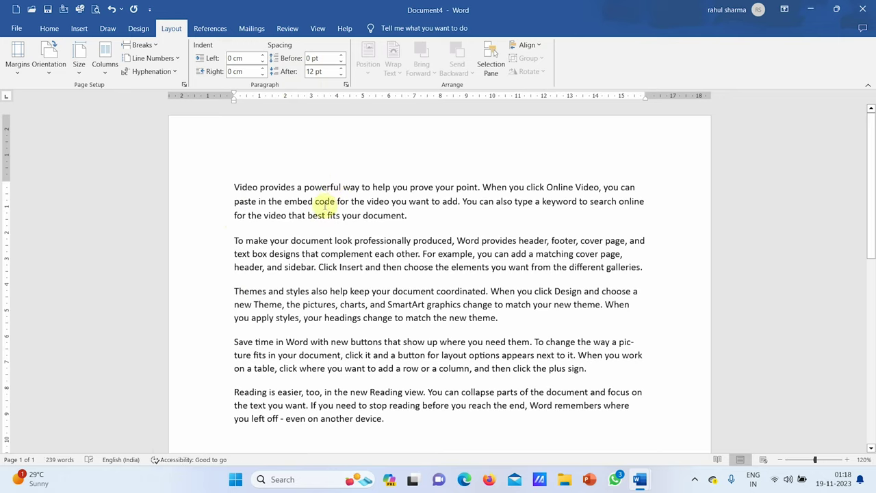
{"action": "key", "text": "ctrl+z"}
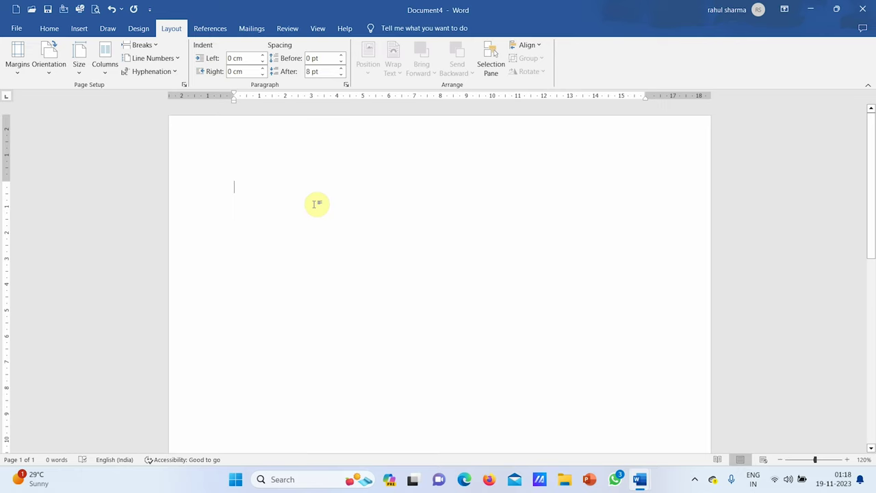
Step: Paste the device list and number Keyboard–Scanner and Monitor–Projector as separate 1–3 lists
{"action": "type", "text": "Input device Keyboard Mouse Scanner Output device Monitor Printer Projector"}
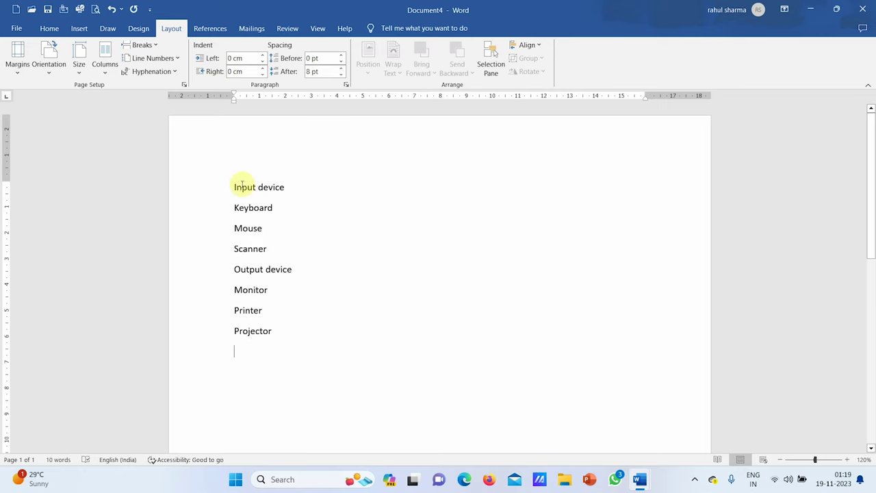
{"action": "left_click_drag", "start_coordinate": [218, 210], "coordinate": [216, 253]}
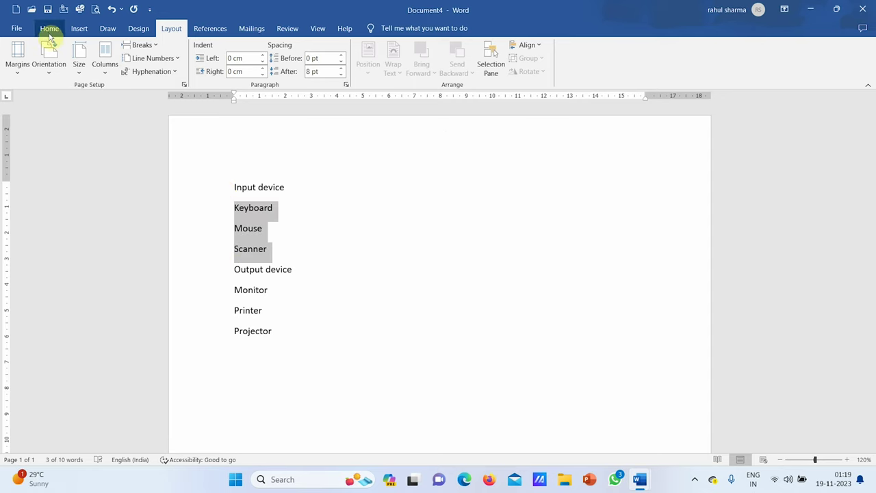
{"action": "left_click", "coordinate": [48, 28]}
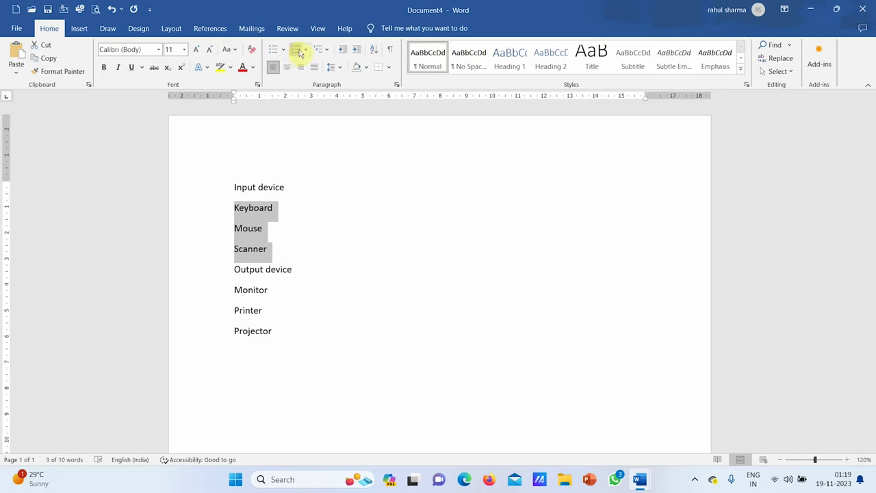
{"action": "left_click", "coordinate": [297, 49]}
{"action": "left_click_drag", "start_coordinate": [225, 279], "coordinate": [226, 322]}
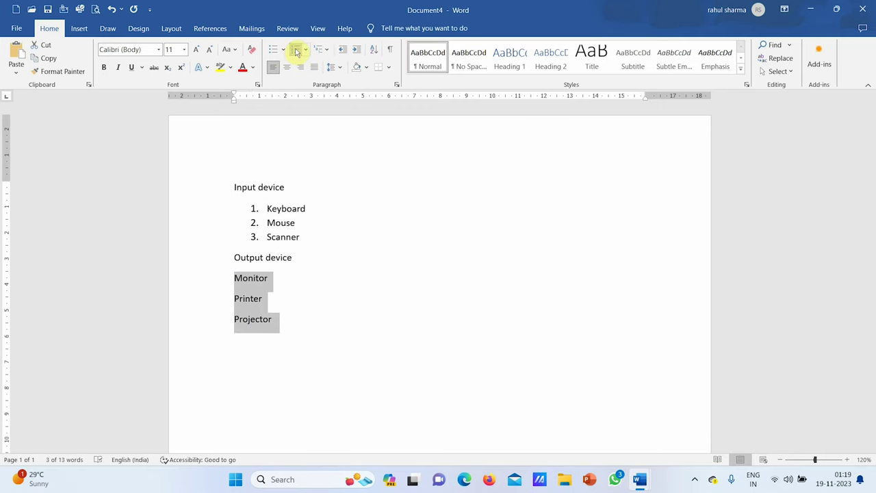
{"action": "left_click", "coordinate": [297, 49]}
{"action": "left_click", "coordinate": [305, 221]}
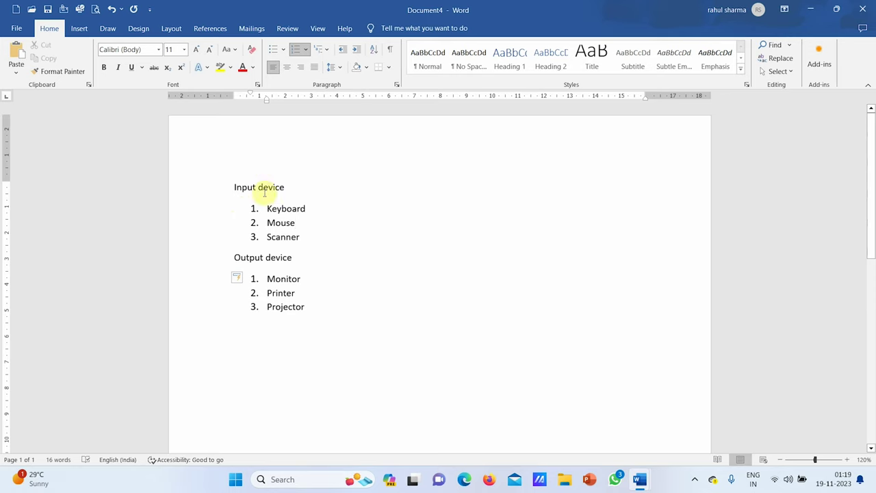
{"action": "left_click_drag", "start_coordinate": [209, 211], "coordinate": [210, 237]}
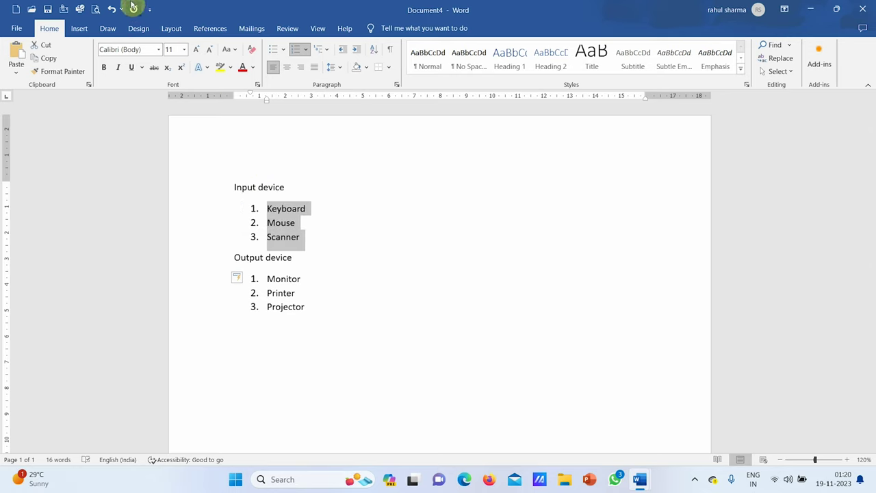
Step: Nudge the Input device list's left indent up and back down, then check the Output list's indent
{"action": "left_click", "coordinate": [172, 28]}
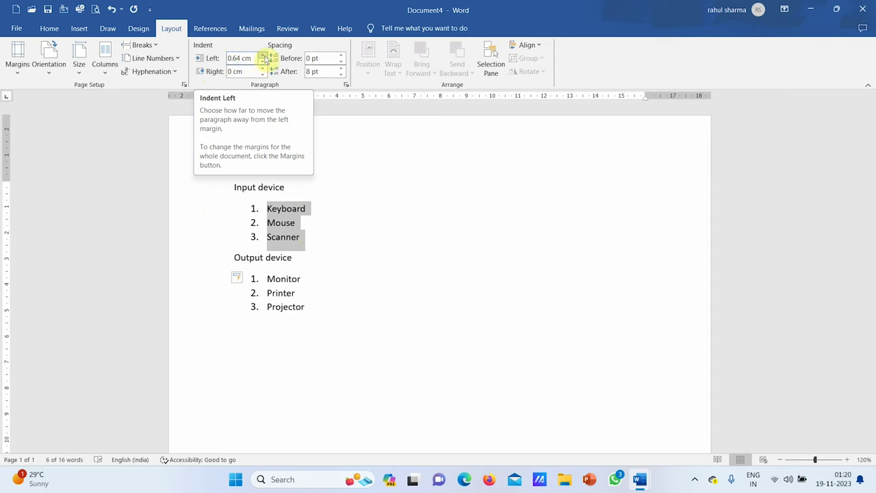
{"action": "left_click", "coordinate": [265, 58]}
{"action": "left_click", "coordinate": [265, 57]}
{"action": "left_click", "coordinate": [266, 58]}
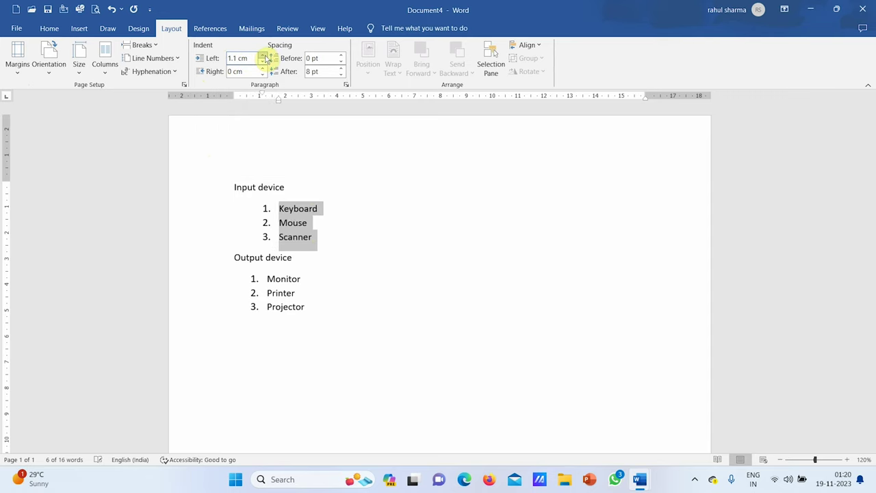
{"action": "left_click", "coordinate": [266, 57]}
{"action": "left_click", "coordinate": [264, 63]}
{"action": "left_click", "coordinate": [264, 62]}
{"action": "left_click", "coordinate": [265, 62]}
{"action": "left_click", "coordinate": [265, 62]}
{"action": "left_click", "coordinate": [264, 62]}
{"action": "left_click", "coordinate": [265, 62]}
{"action": "left_click", "coordinate": [264, 62]}
{"action": "left_click", "coordinate": [264, 63]}
{"action": "left_click", "coordinate": [265, 63]}
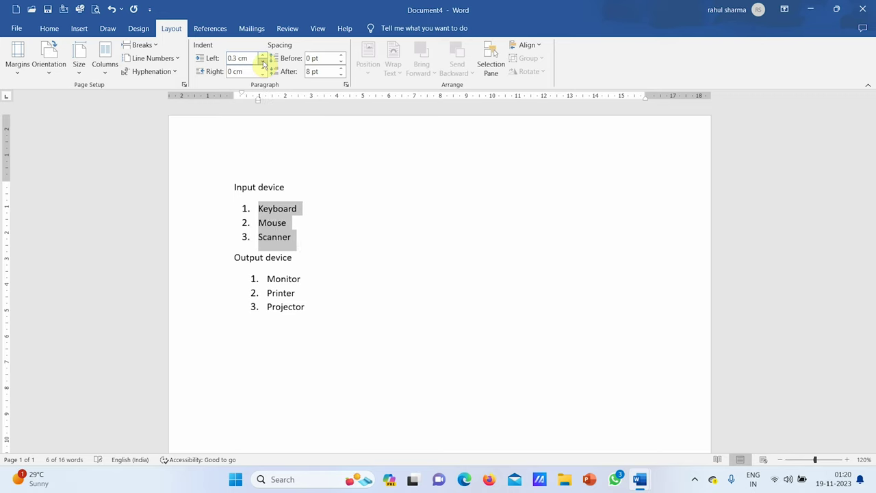
{"action": "left_click", "coordinate": [264, 62]}
{"action": "left_click", "coordinate": [264, 62]}
{"action": "left_click", "coordinate": [265, 62]}
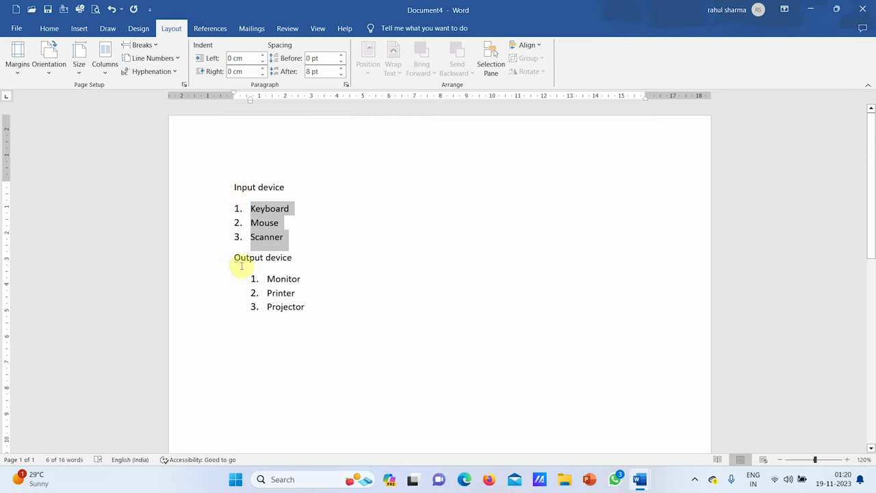
{"action": "mouse_move", "coordinate": [240, 267]}
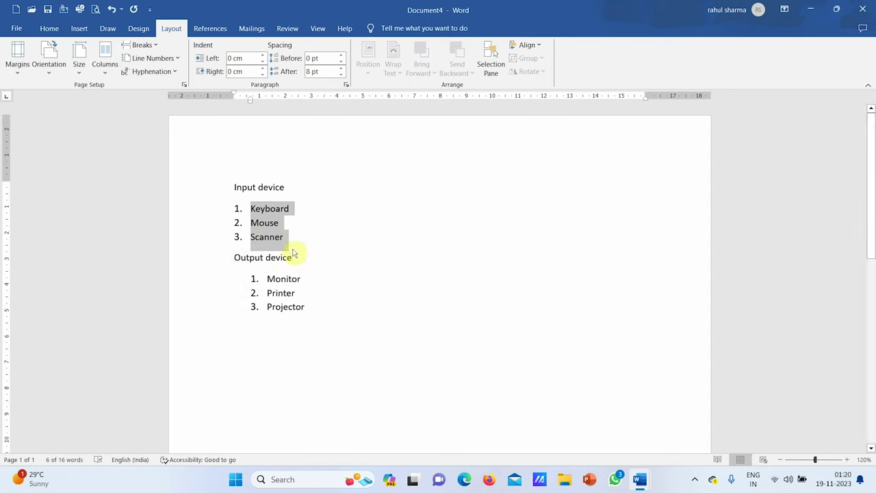
{"action": "left_click", "coordinate": [281, 279]}
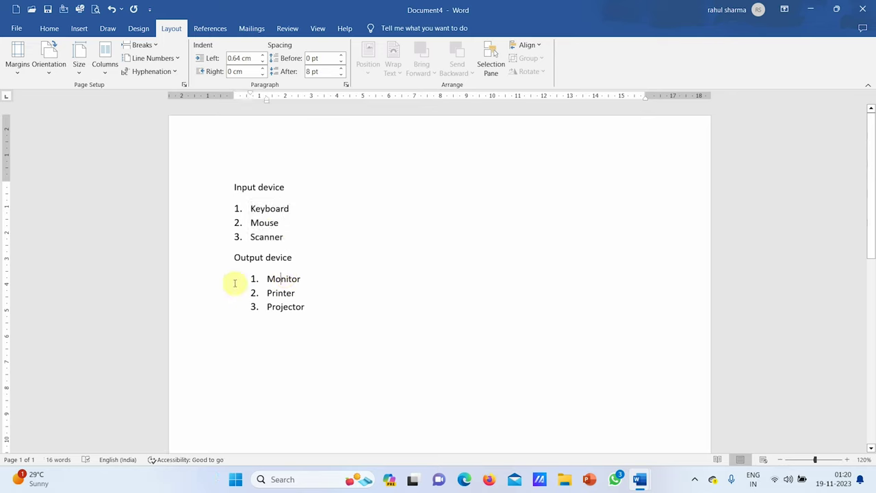
Step: Give the Keyboard, Mouse and Scanner items a 0.64 cm left indent
{"action": "left_click_drag", "start_coordinate": [210, 279], "coordinate": [214, 312]}
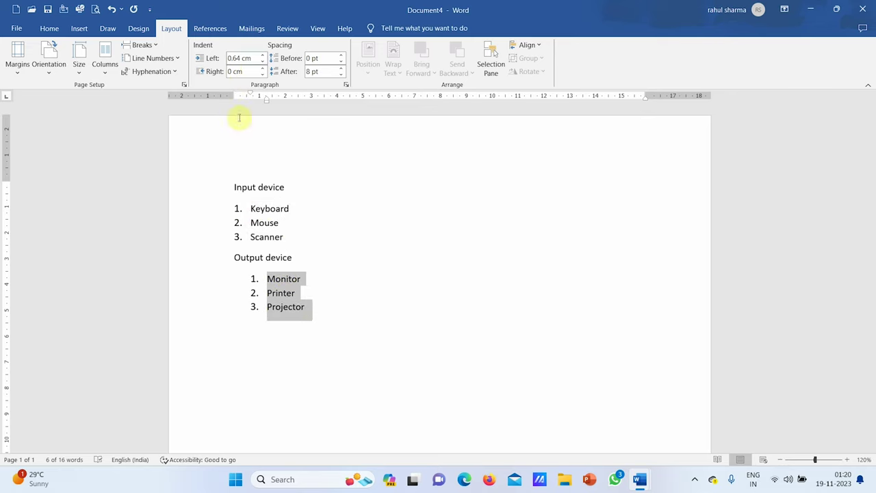
{"action": "left_click_drag", "start_coordinate": [209, 207], "coordinate": [213, 236]}
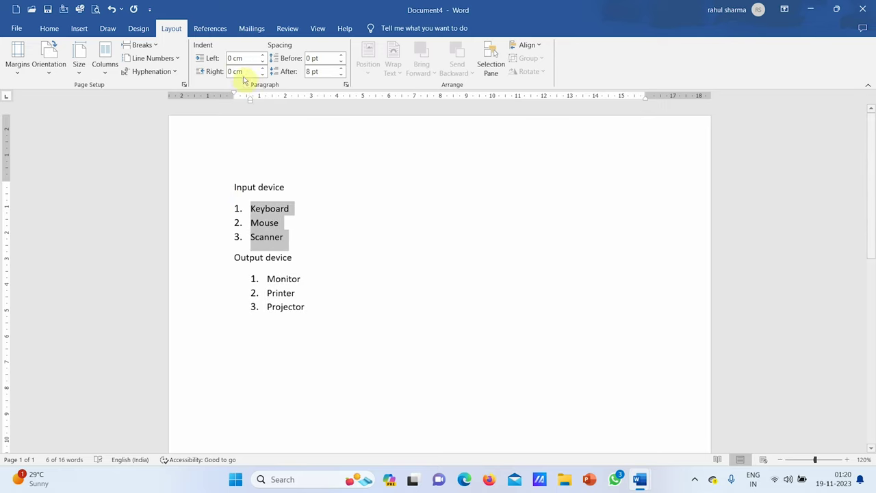
{"action": "left_click", "coordinate": [245, 59]}
{"action": "type", "text": "0."}
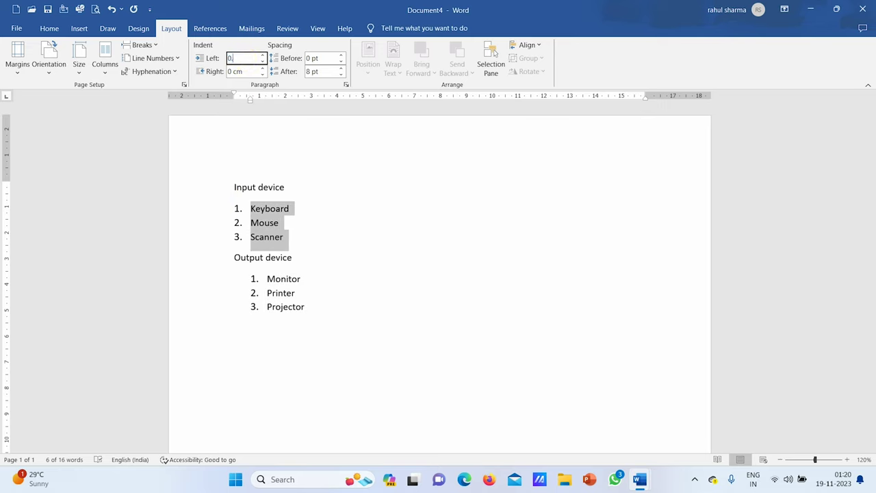
{"action": "type", "text": "64"}
{"action": "key", "text": "Return"}
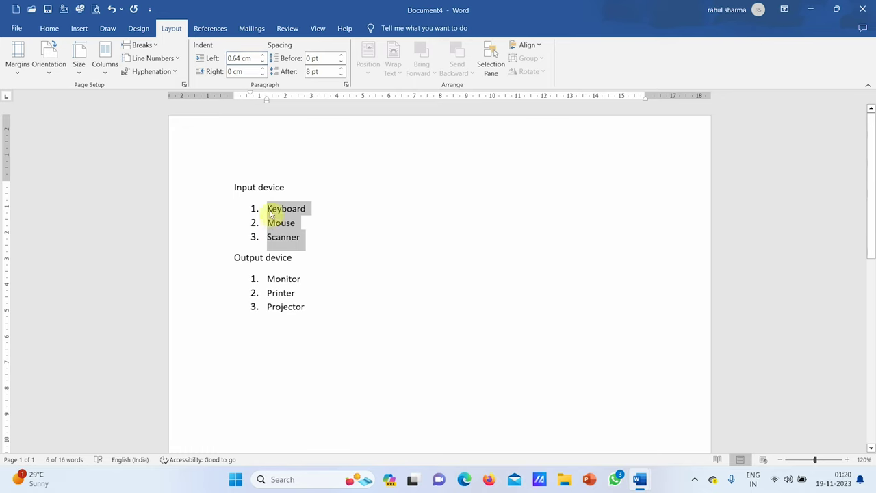
{"action": "left_click", "coordinate": [268, 208]}
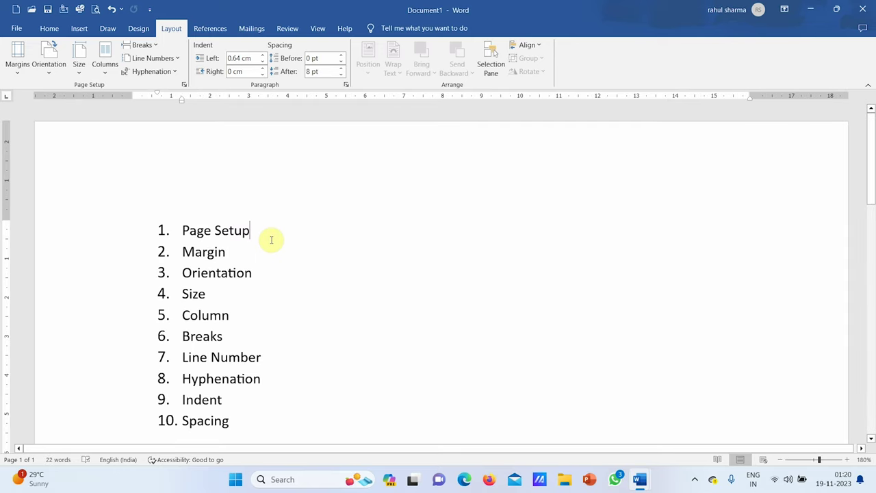
{"action": "scroll", "coordinate": [272, 240], "scroll_direction": "down", "scroll_amount": 1}
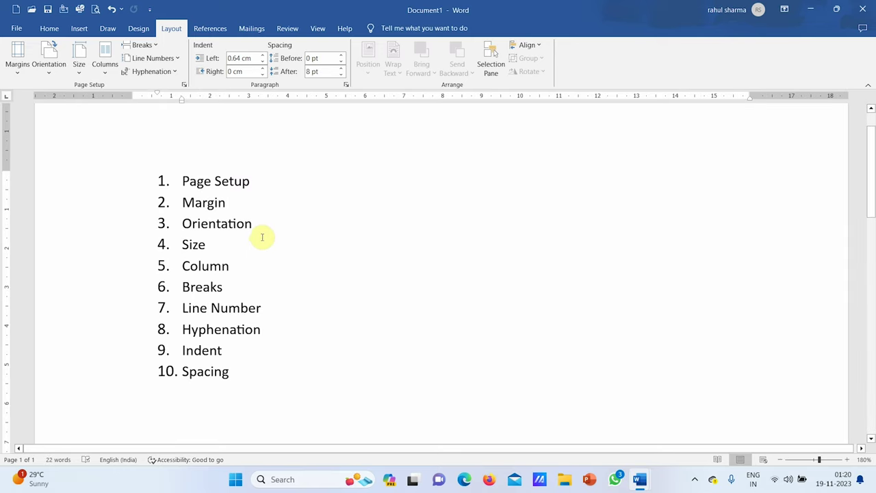
{"action": "left_click", "coordinate": [137, 182]}
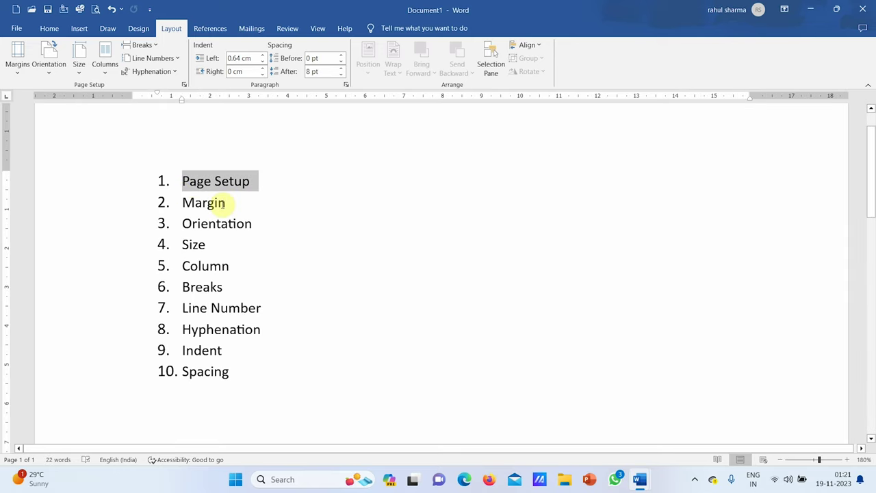
{"action": "left_click", "coordinate": [205, 223]}
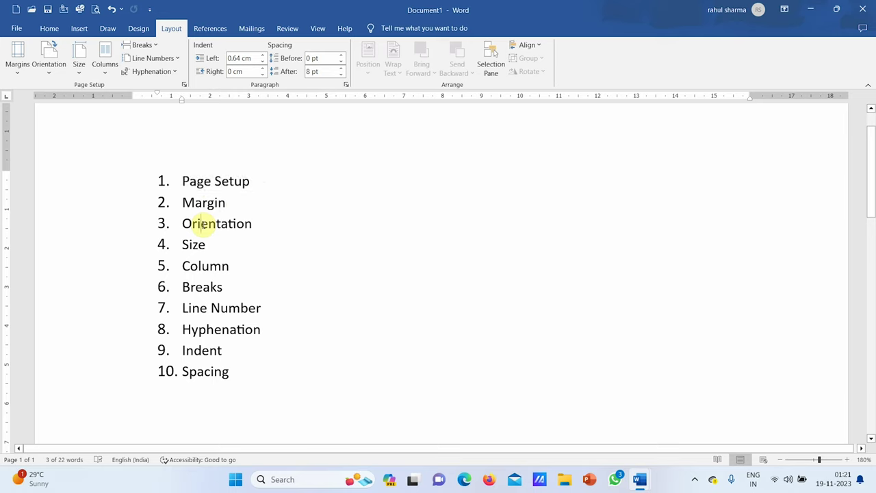
{"action": "left_click", "coordinate": [199, 266]}
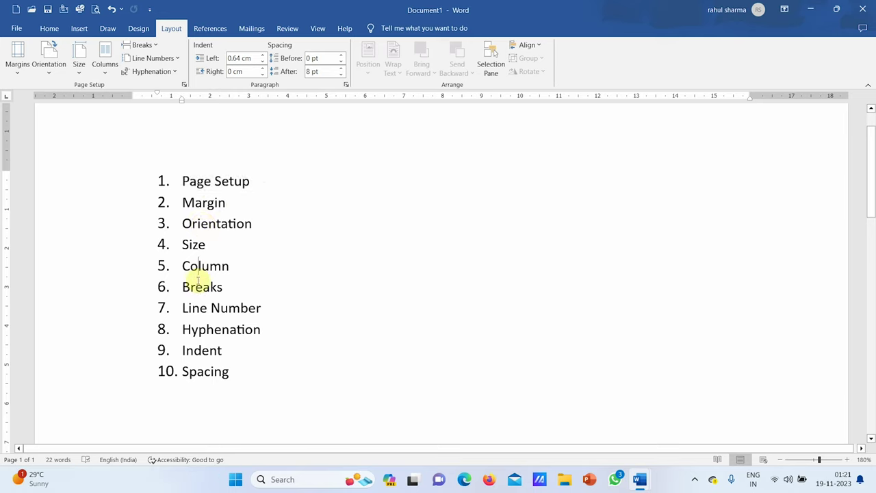
{"action": "left_click", "coordinate": [202, 287]}
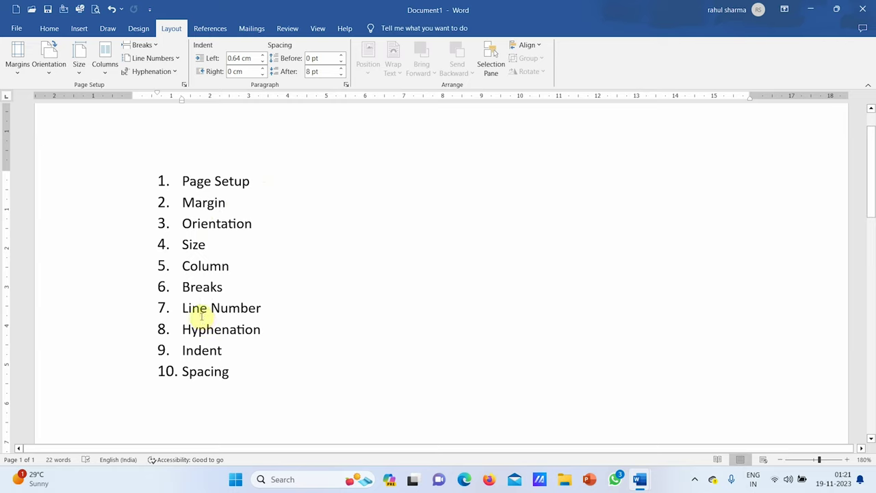
{"action": "left_click_drag", "start_coordinate": [179, 308], "coordinate": [293, 310]}
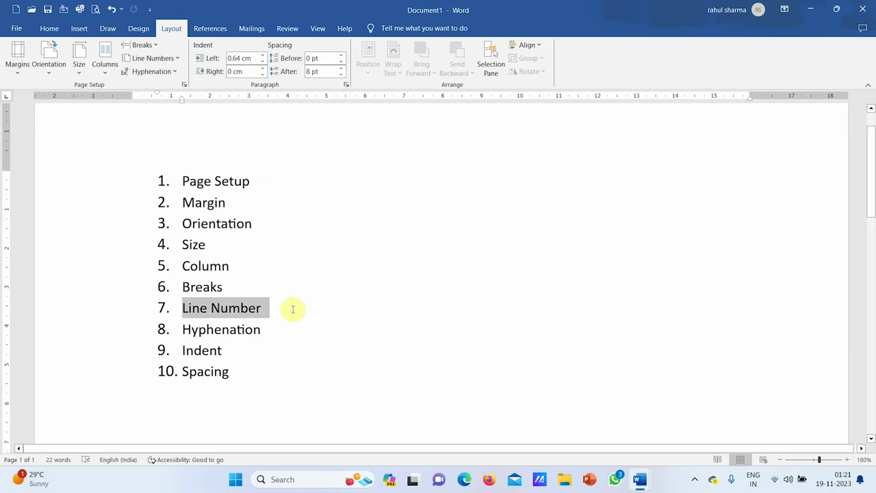
{"action": "left_click", "coordinate": [290, 344]}
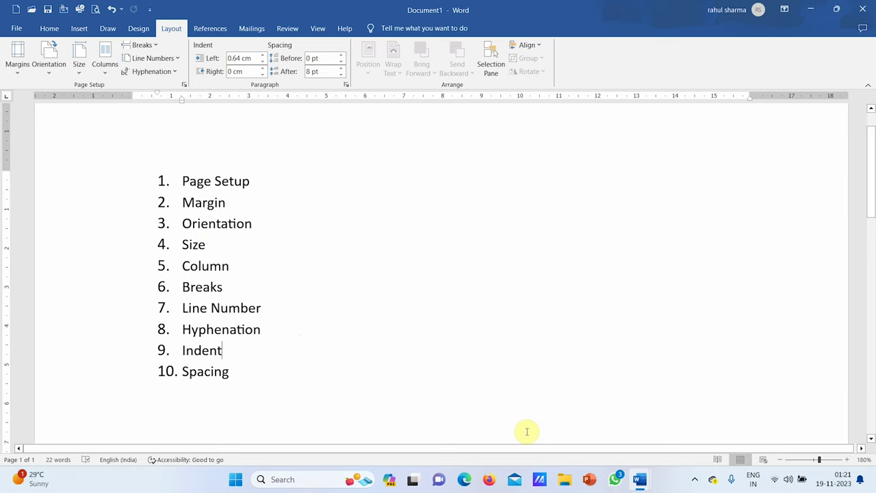
Step: Generate five sample paragraphs in a blank document with =rand()
{"action": "key", "text": "ctrl+n"}
{"action": "type", "text": "=r"}
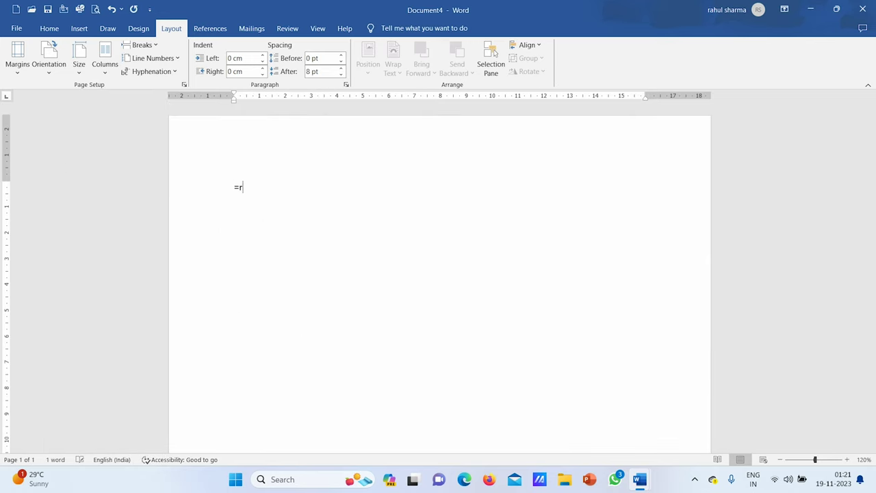
{"action": "type", "text": "and()"}
{"action": "key", "text": "Return"}
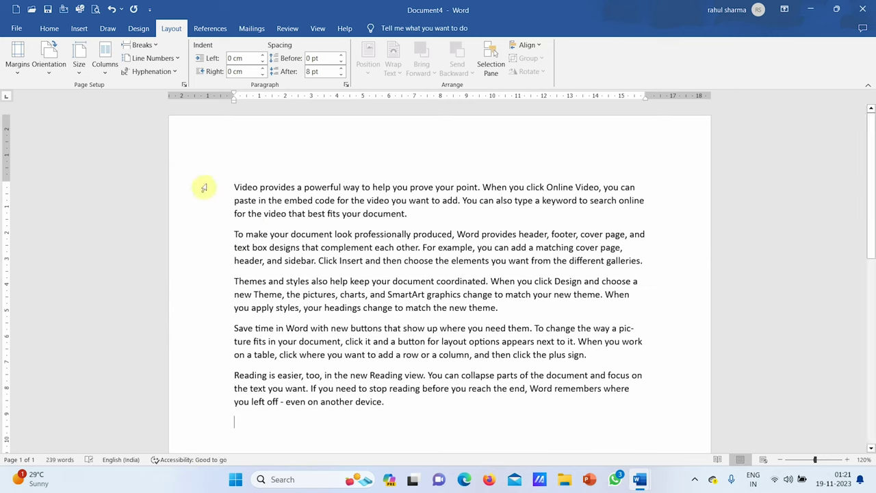
Step: Apply numbering to all five paragraphs, then undo it
{"action": "left_click_drag", "start_coordinate": [203, 188], "coordinate": [203, 402]}
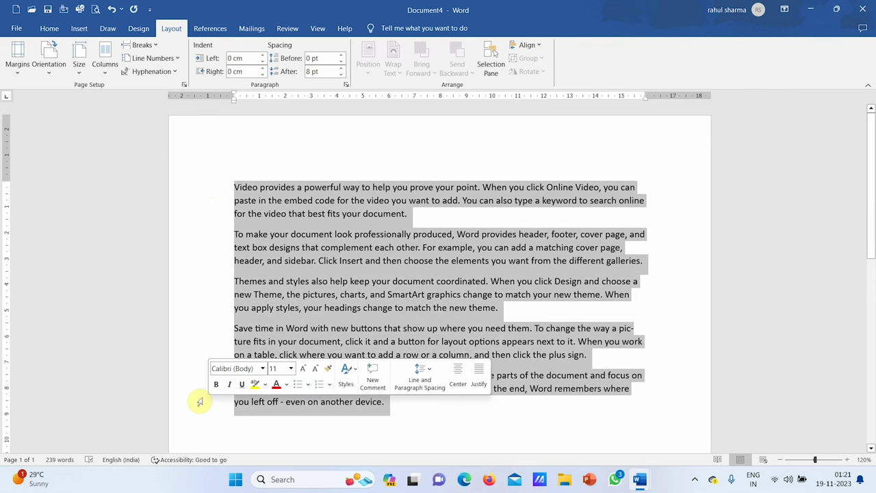
{"action": "left_click", "coordinate": [55, 30]}
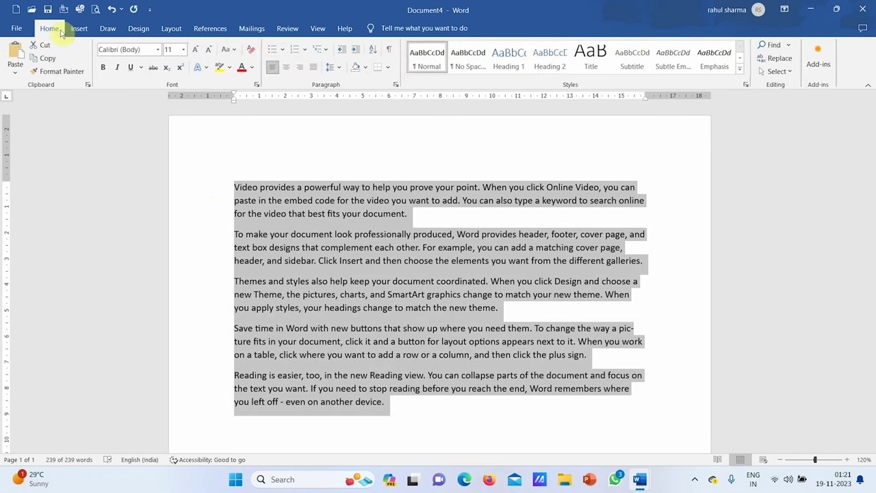
{"action": "left_click", "coordinate": [295, 49]}
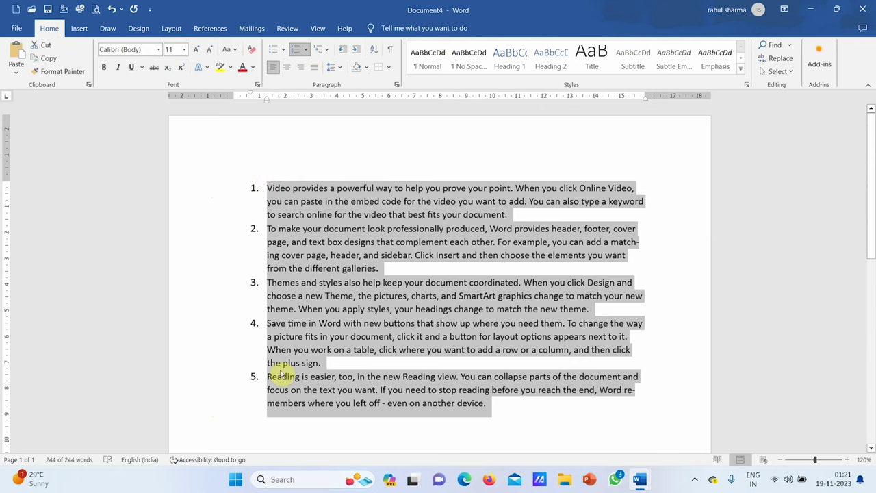
{"action": "key", "text": "ctrl+z"}
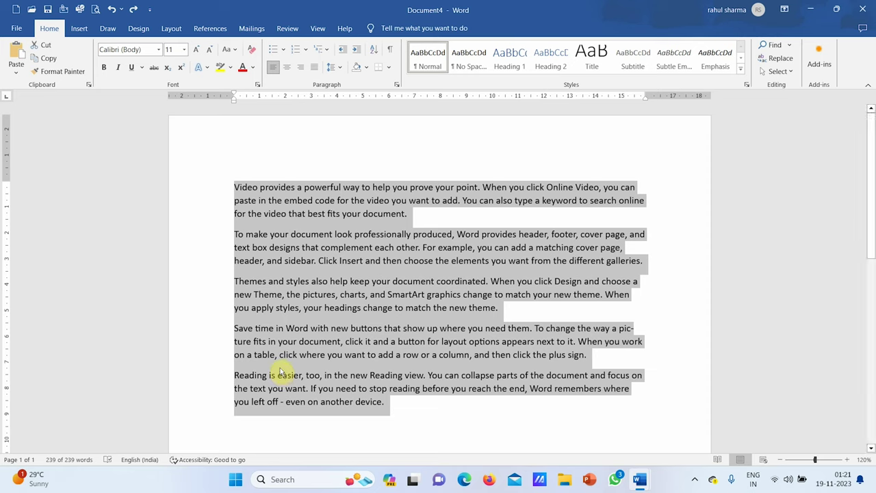
{"action": "left_click", "coordinate": [172, 29]}
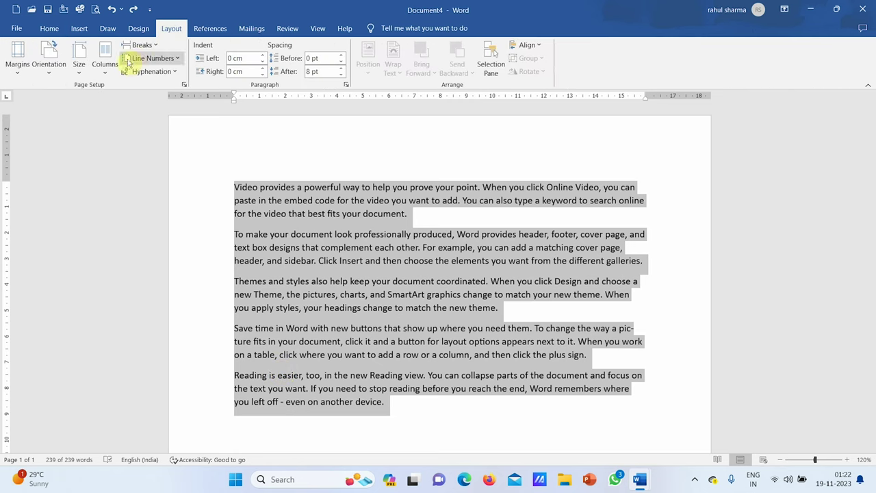
Step: Turn on Continuous line numbering so the sample text's lines are numbered 1 to 16
{"action": "left_click", "coordinate": [172, 62]}
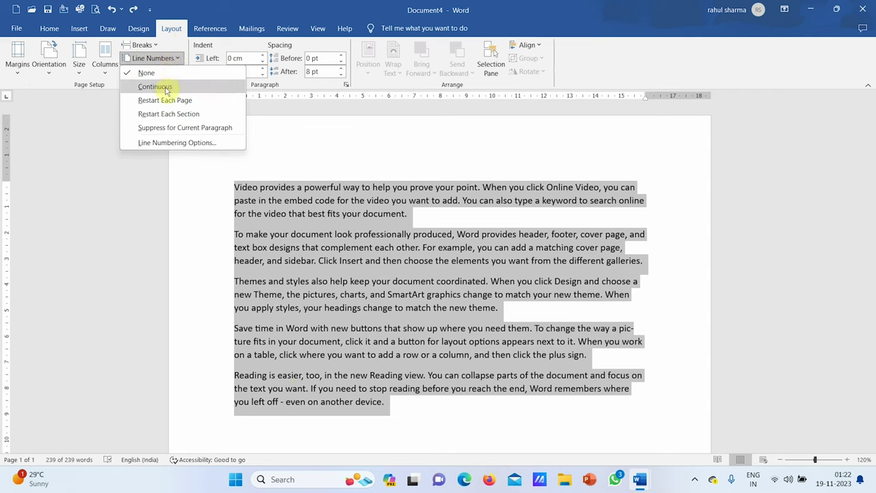
{"action": "left_click", "coordinate": [166, 87]}
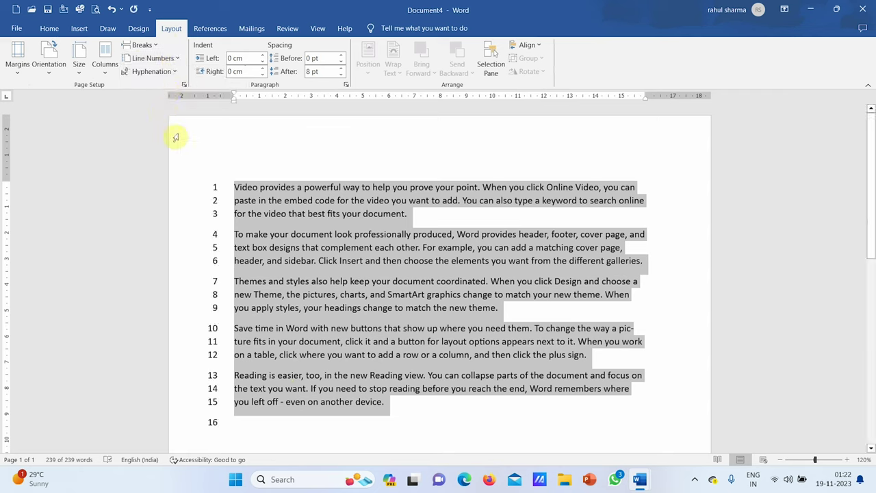
{"action": "left_click", "coordinate": [267, 261]}
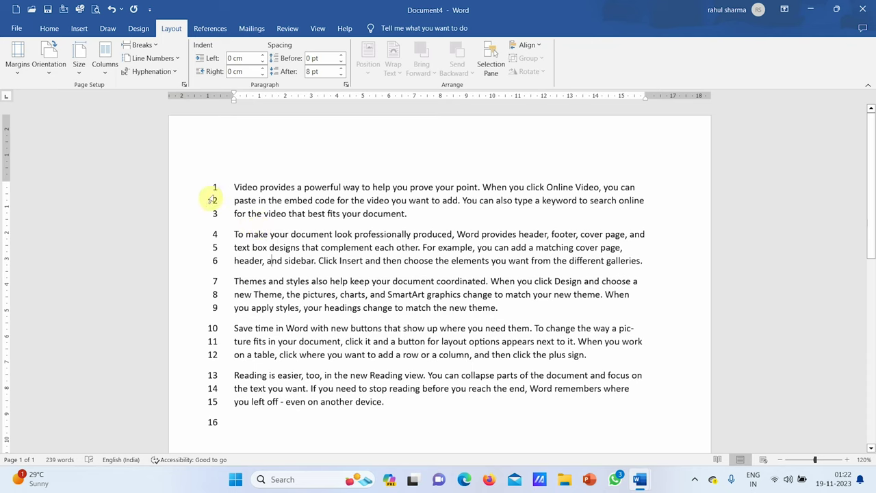